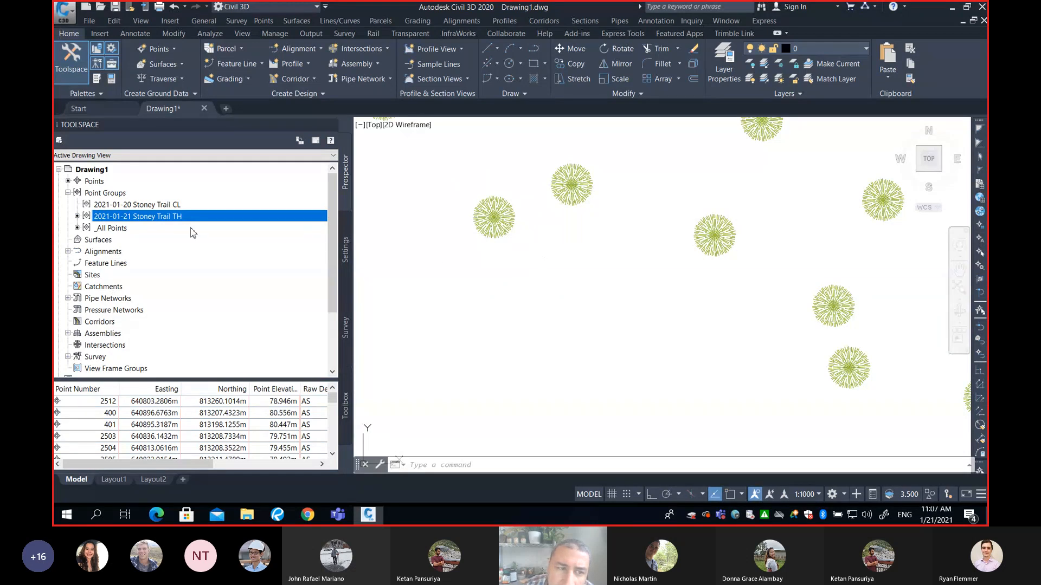
Open the properties of the 2021-01-21 Stoney Trail TH point group and apply the Elevation Only point label style
mouse_move(171, 221)
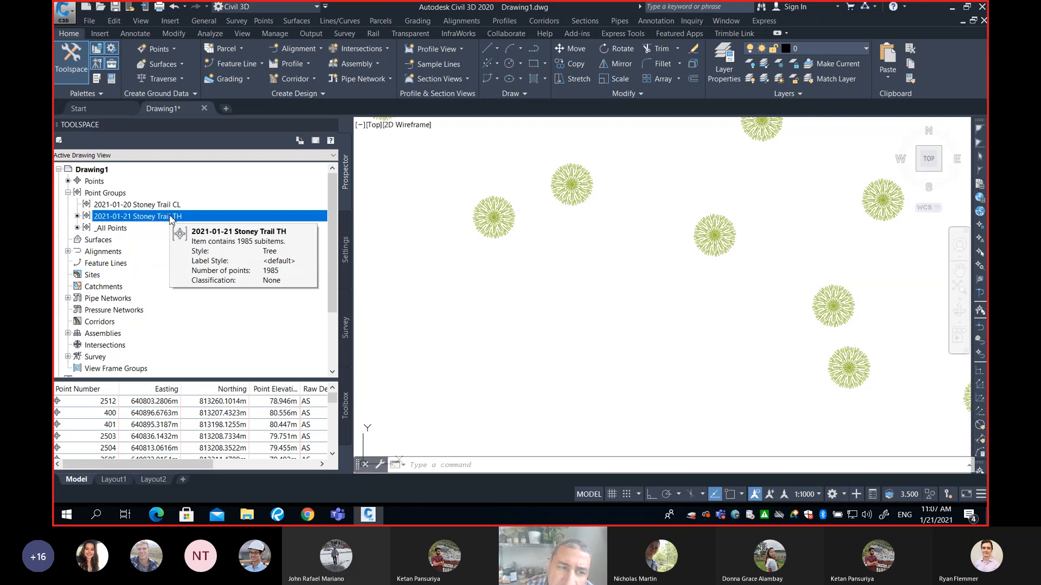
right_click(171, 219)
click(188, 224)
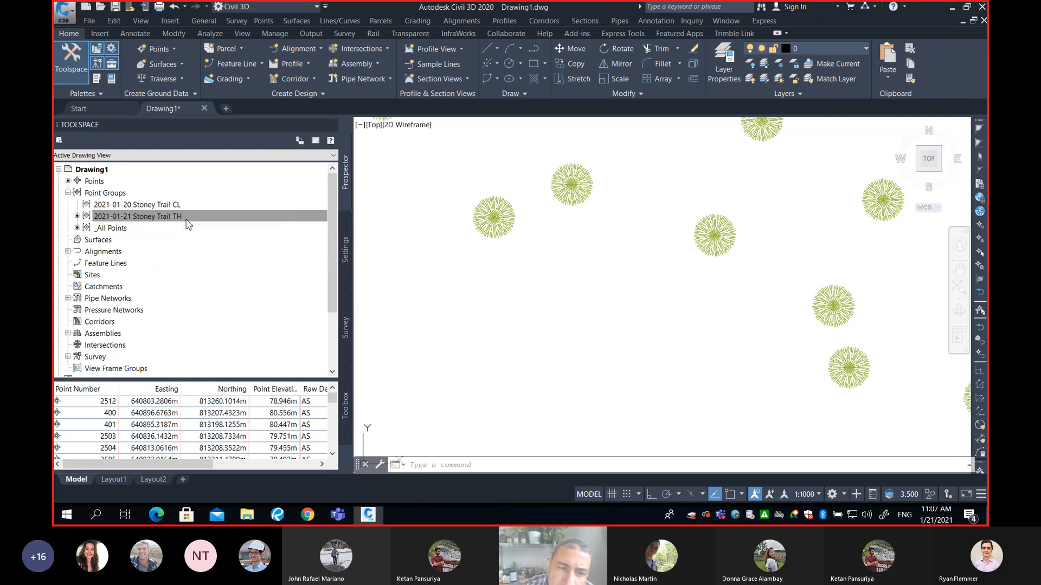
click(134, 196)
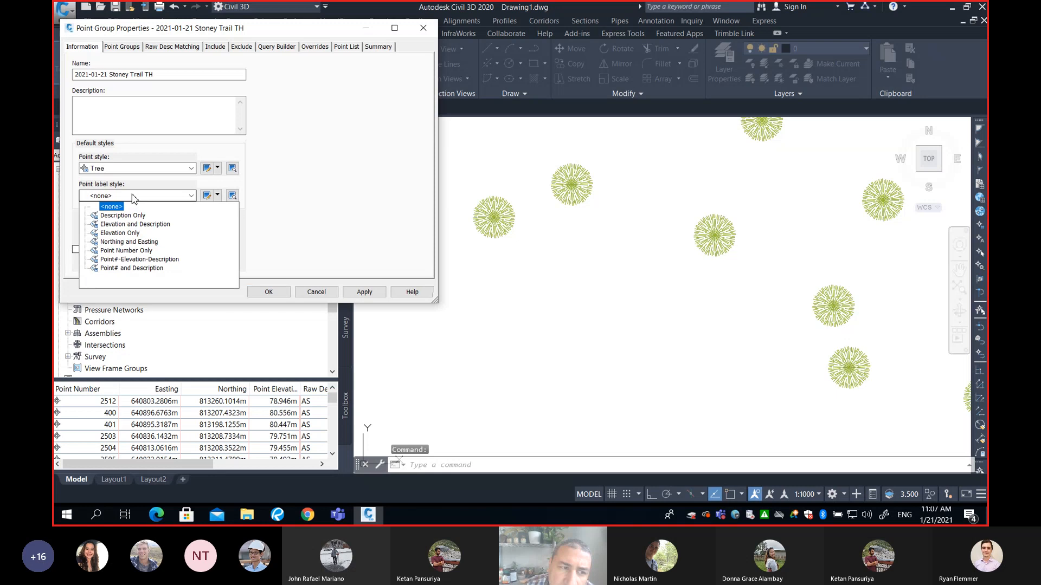
click(120, 233)
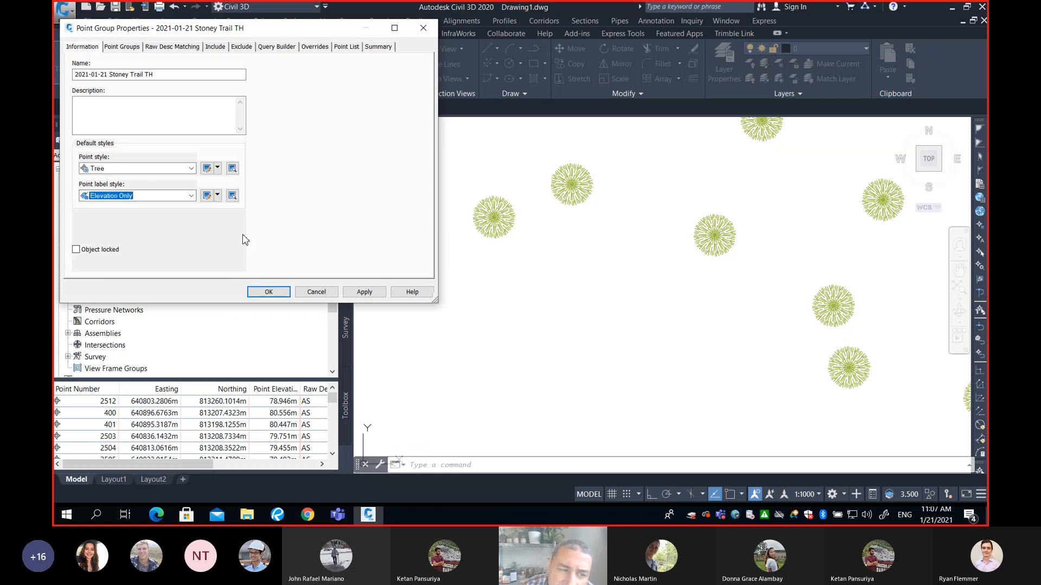
click(362, 292)
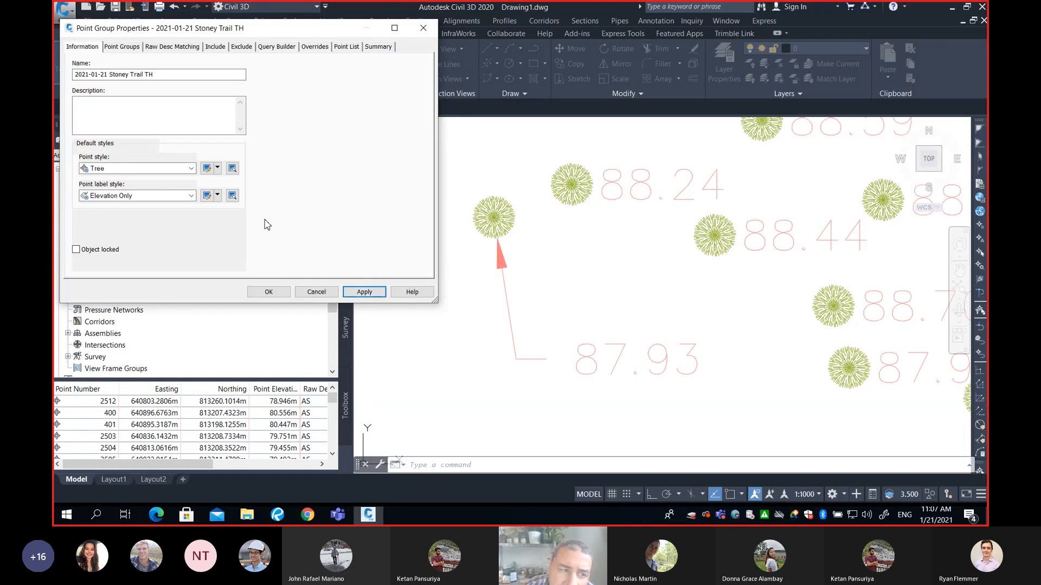
Examine the available point styles and point label styles offered for the point group
click(173, 170)
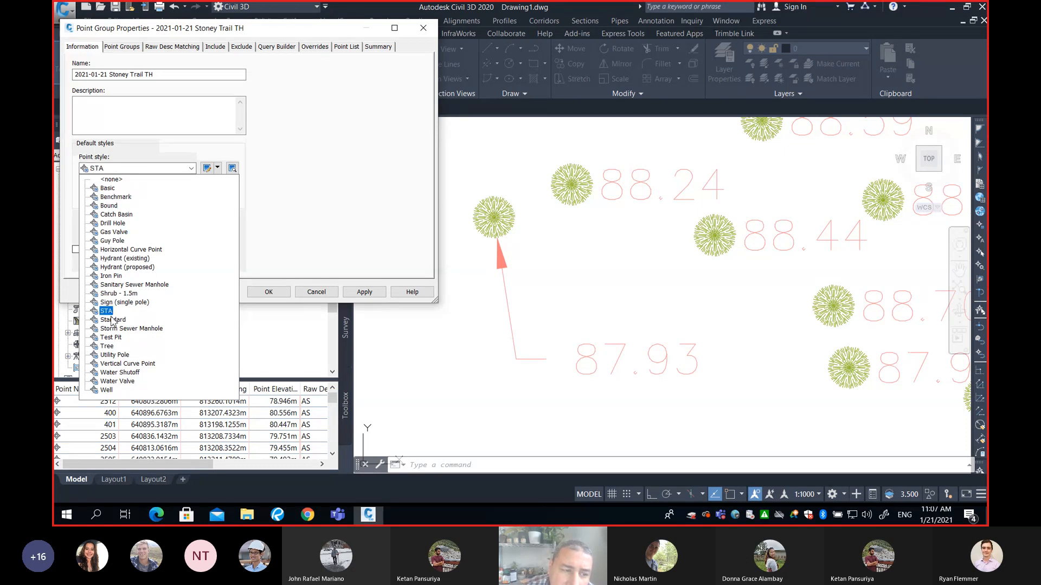
click(276, 217)
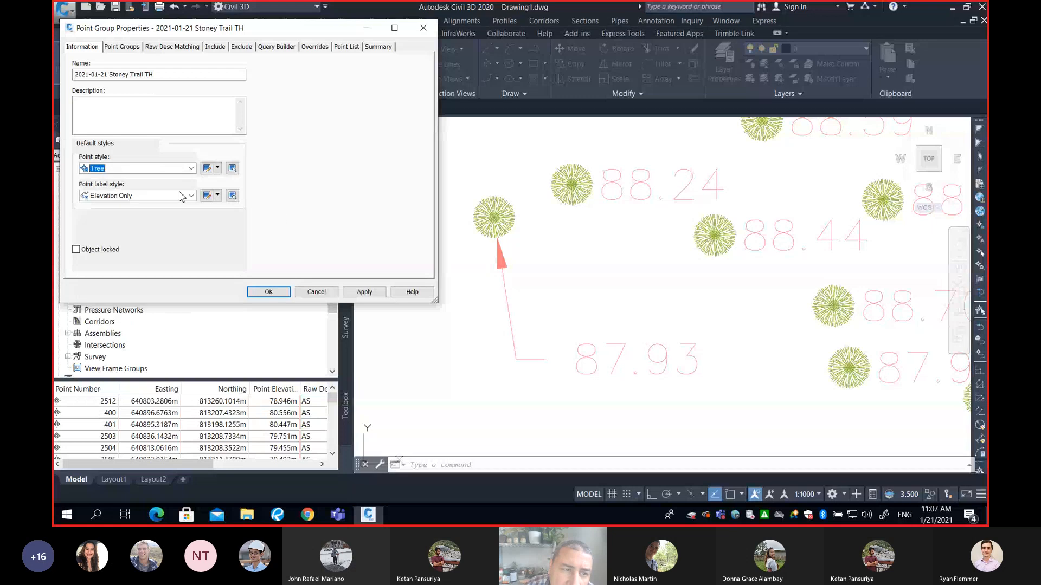
click(181, 196)
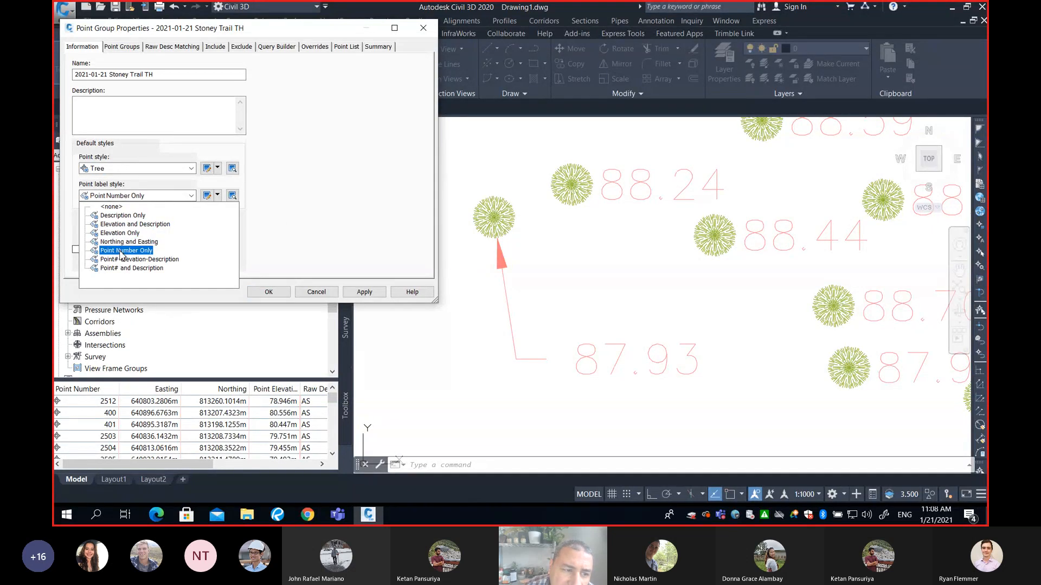
click(276, 224)
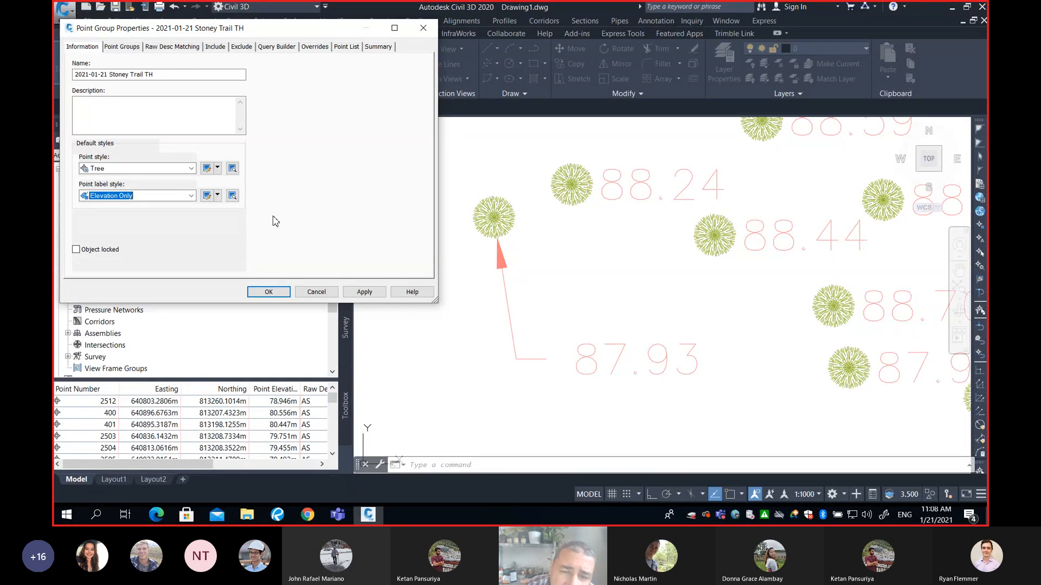
click(142, 169)
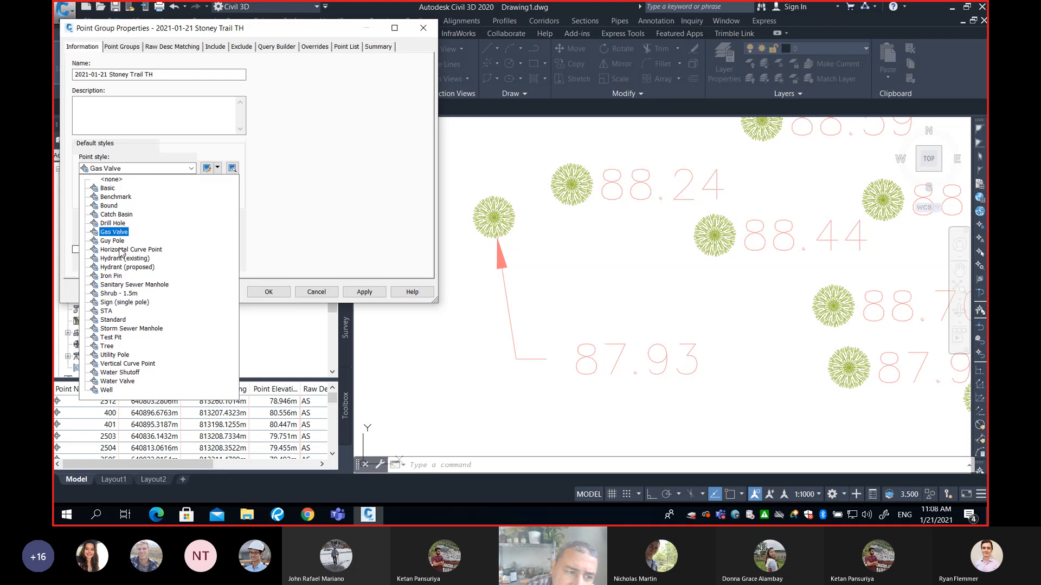
click(294, 187)
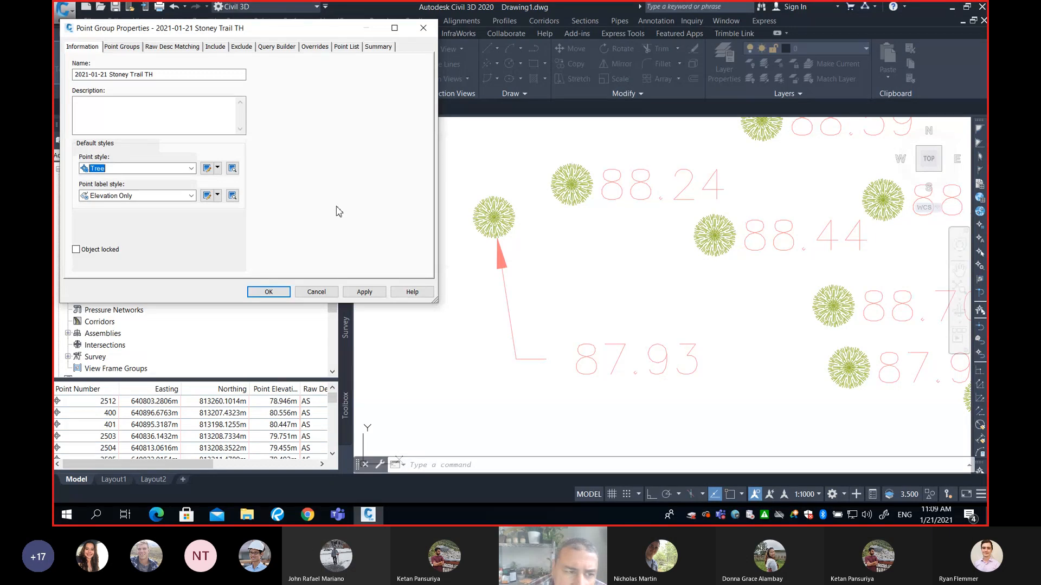
click(168, 196)
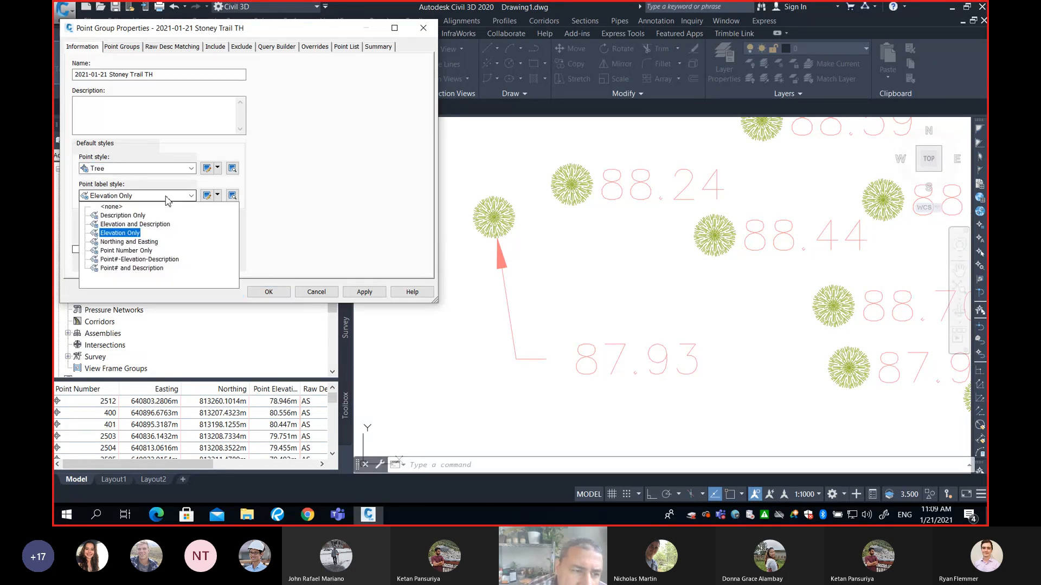
click(135, 234)
click(380, 295)
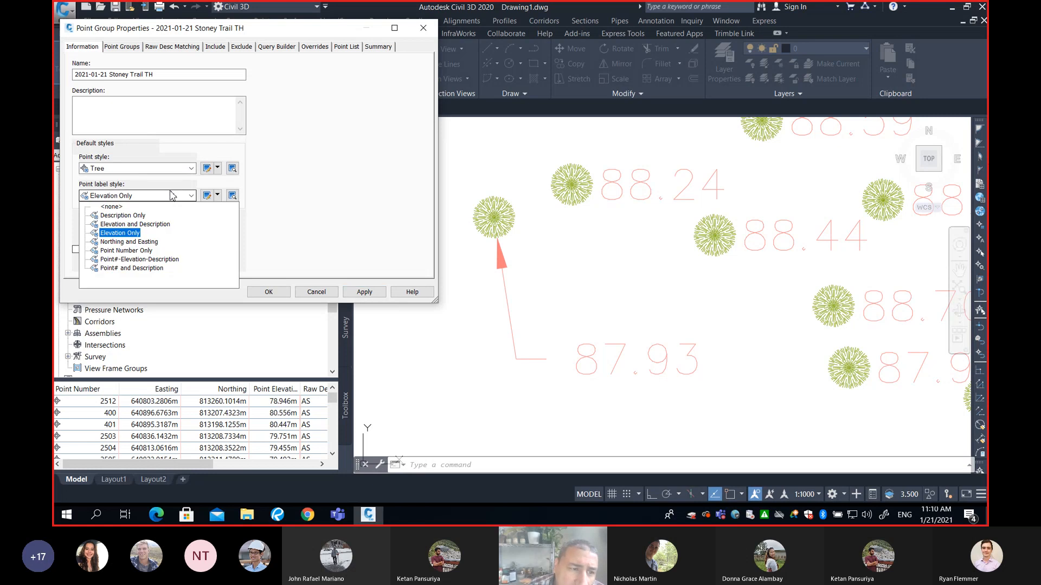
click(130, 233)
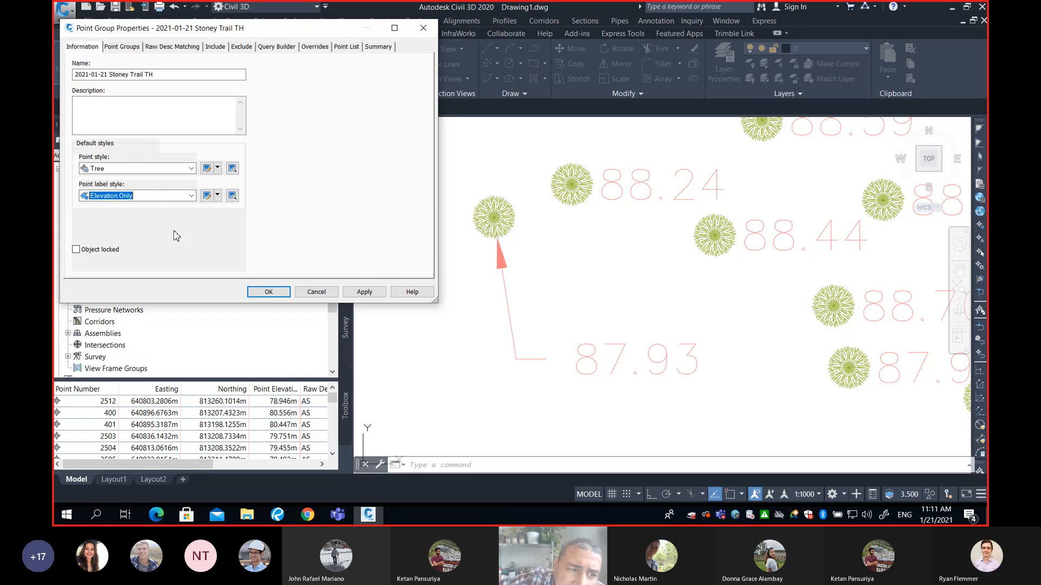
click(190, 196)
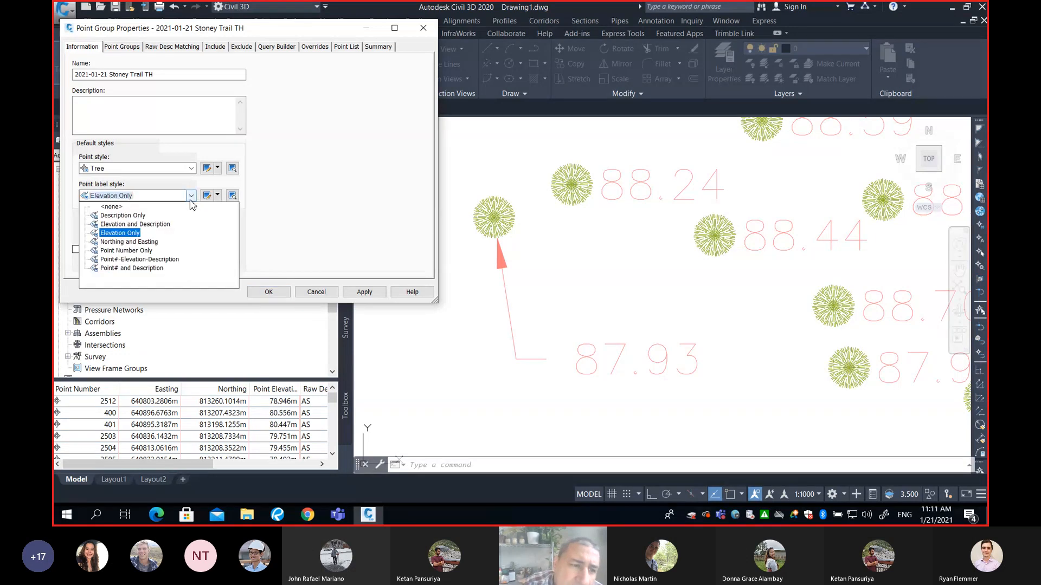
click(139, 260)
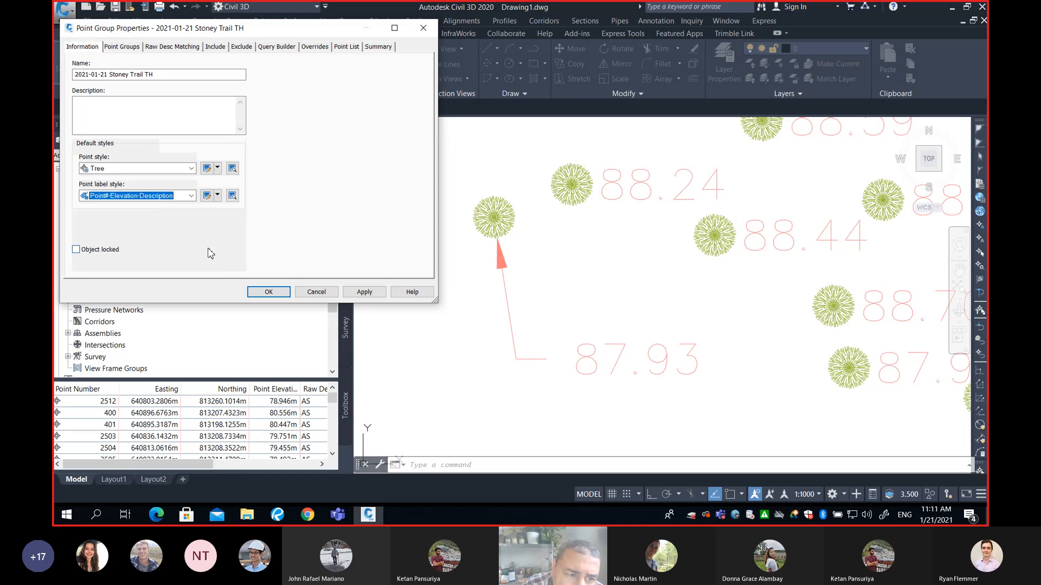
click(192, 195)
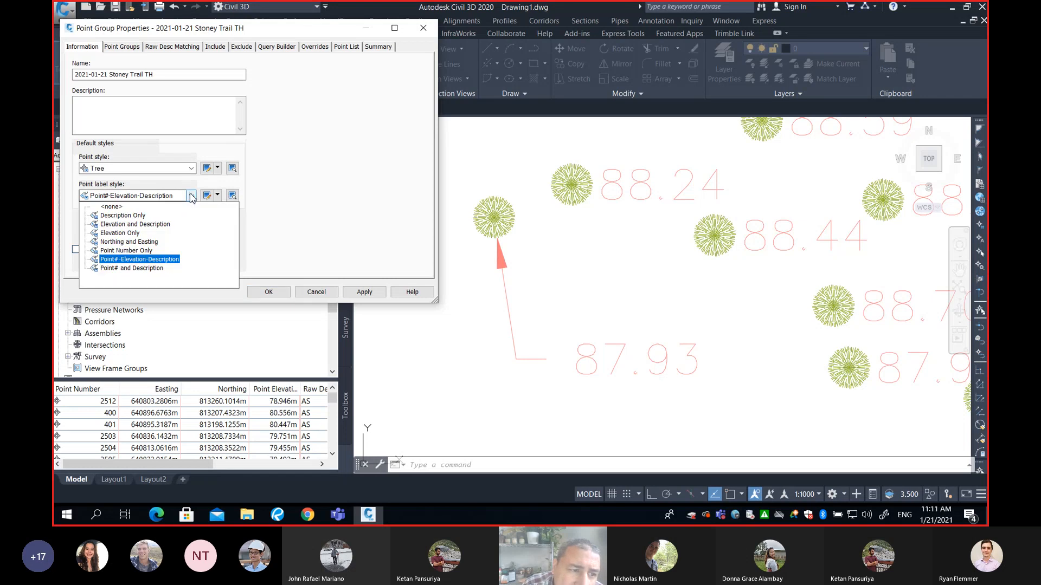
click(121, 233)
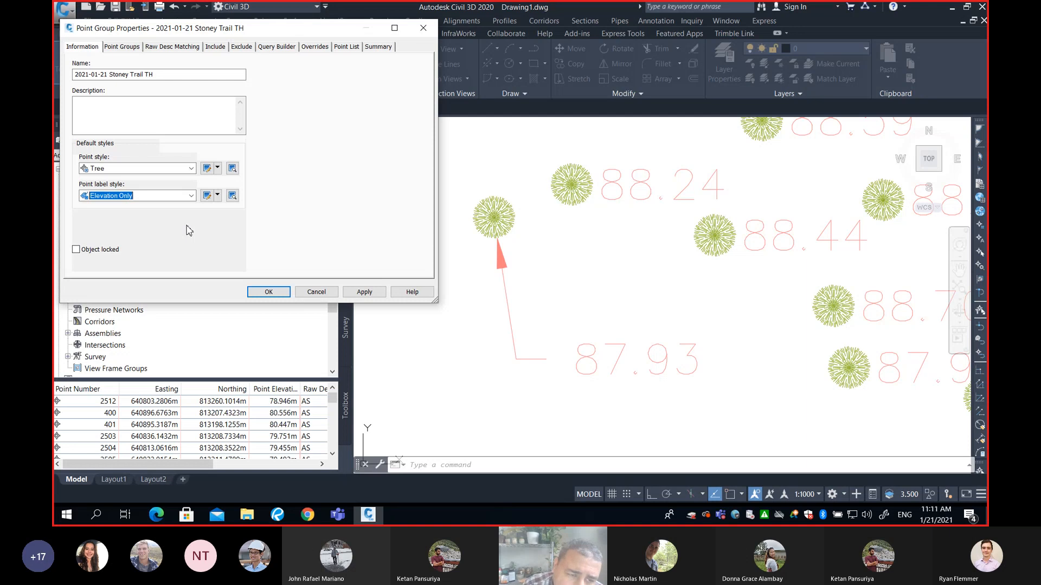
Copy the Elevation Only label style and name the copy Elevation Only 3d blue r45
click(217, 196)
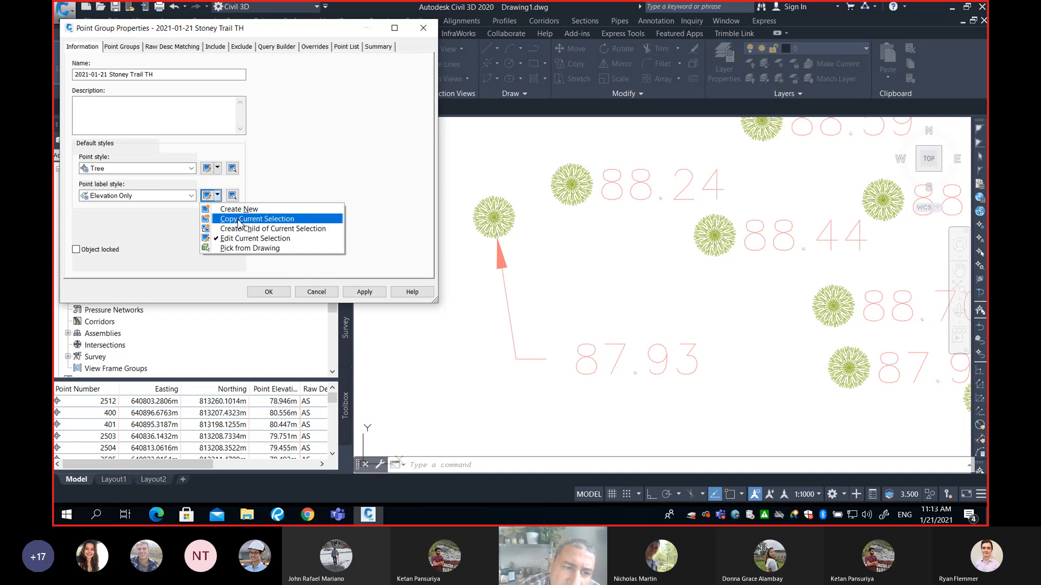
click(239, 219)
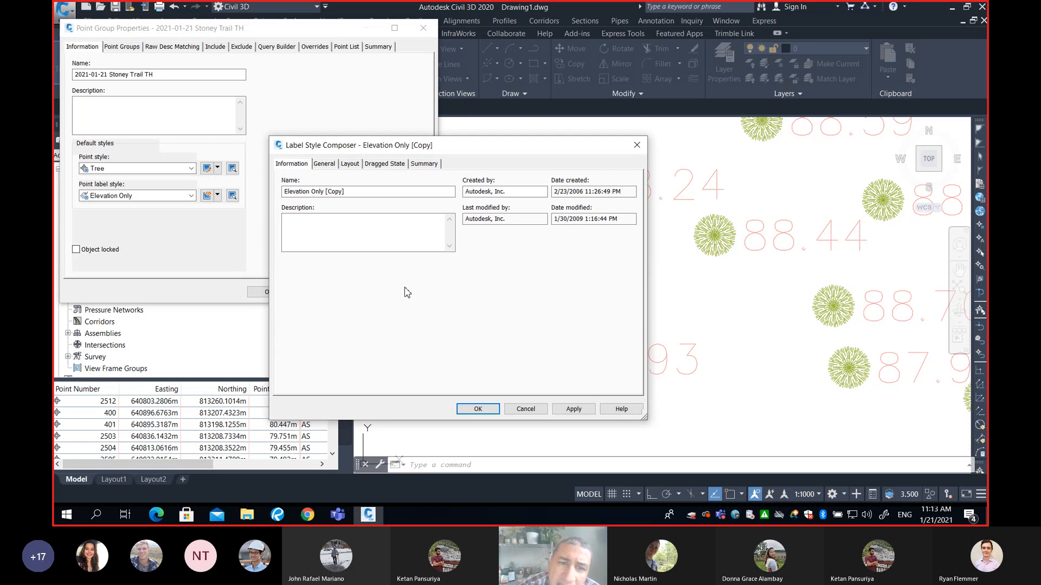
drag(437, 150, 427, 114)
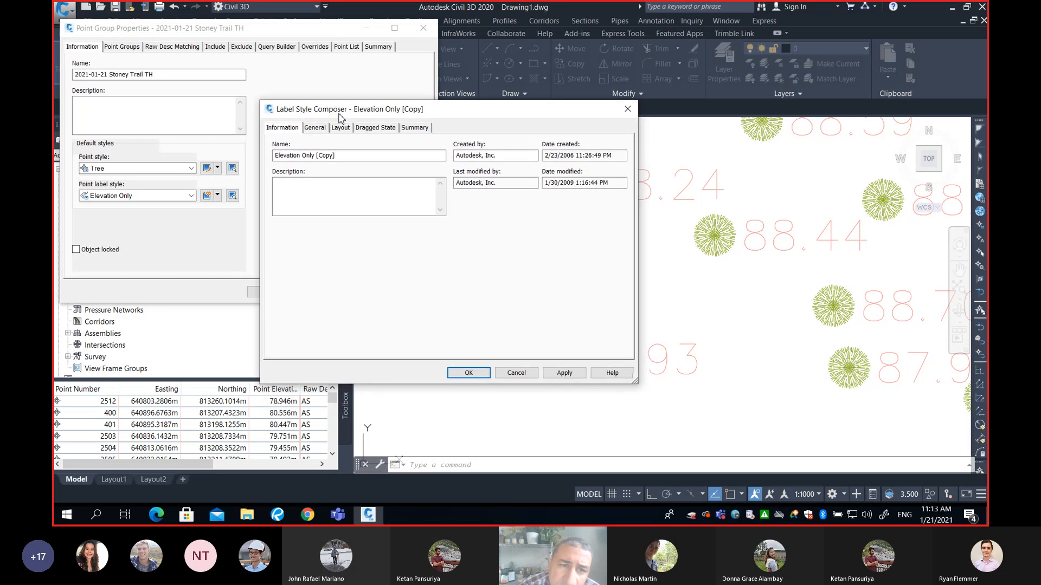
drag(346, 156, 265, 162)
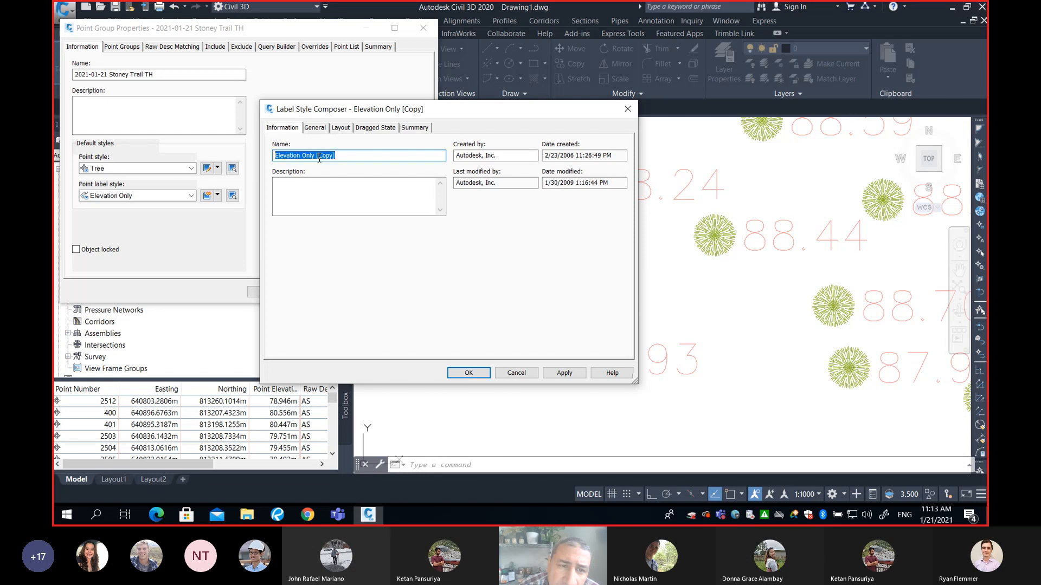
drag(316, 156, 376, 157)
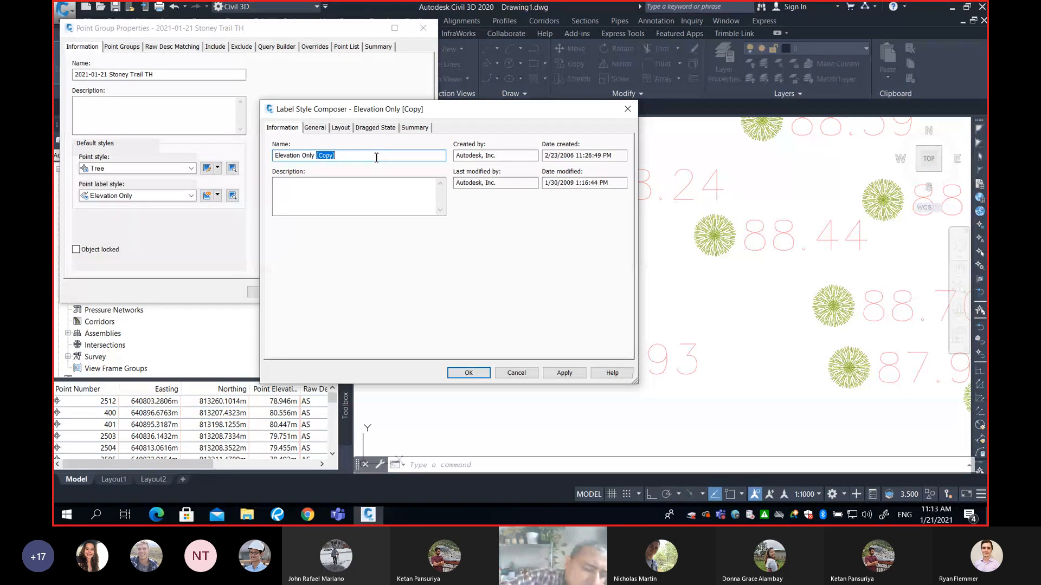
text(3d)
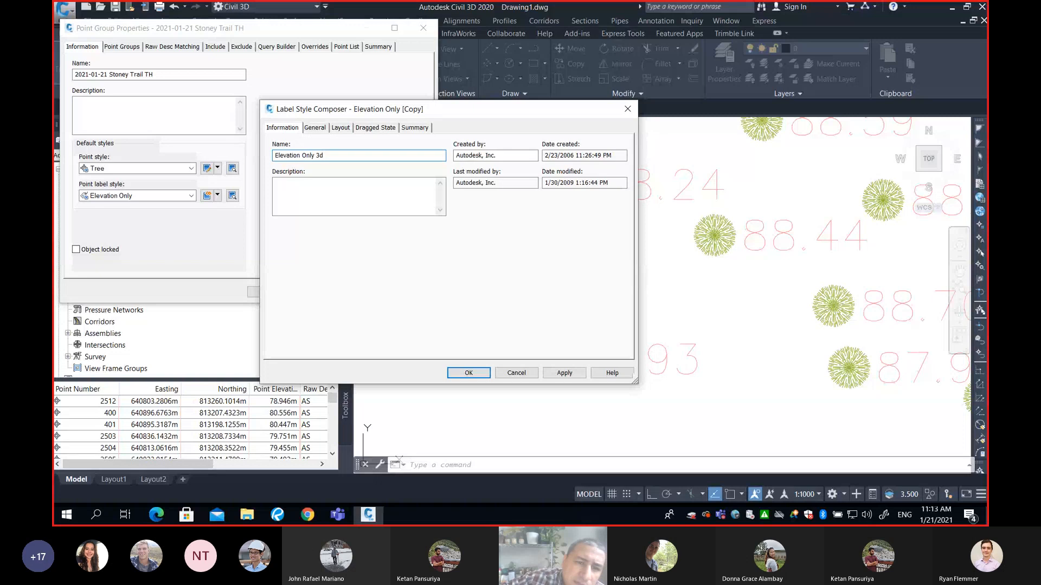
text( bl)
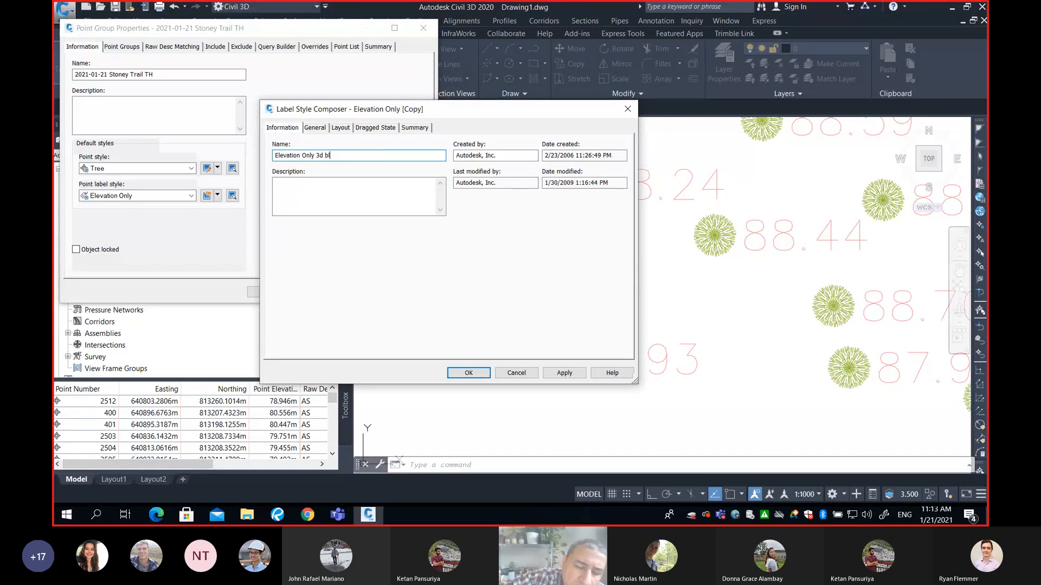
text(ue r)
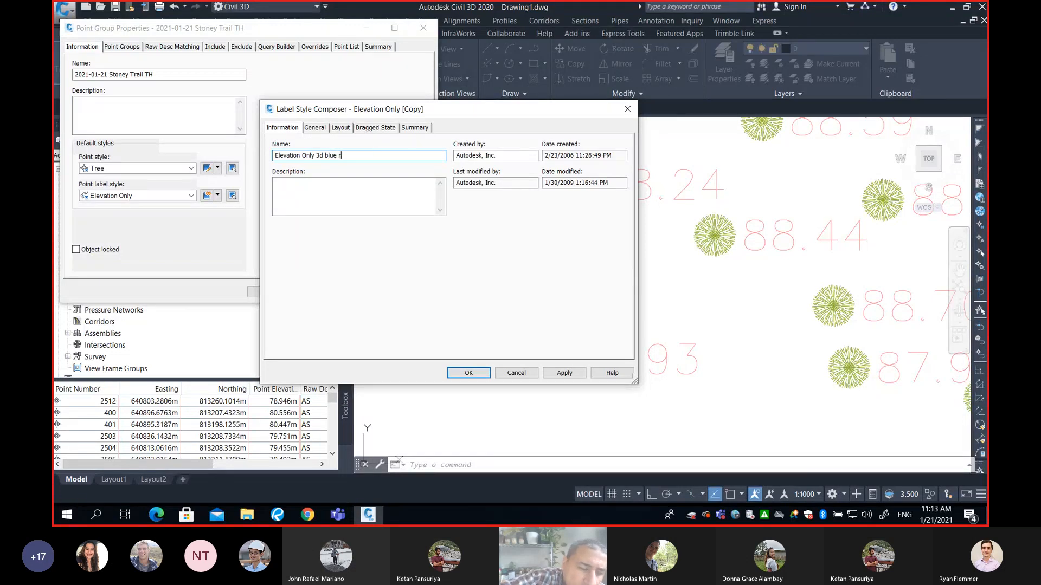
text(45)
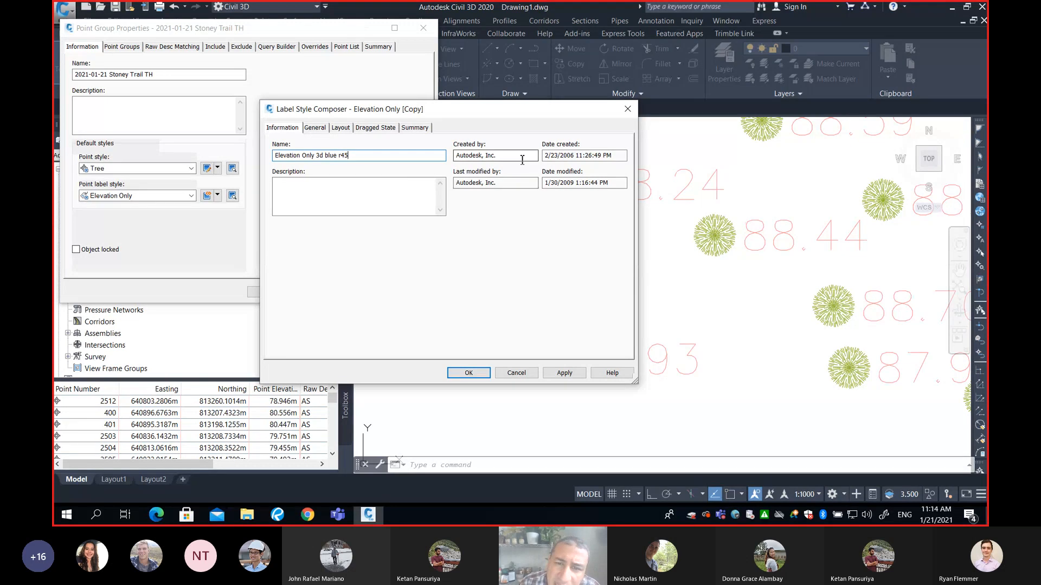
click(585, 156)
click(592, 183)
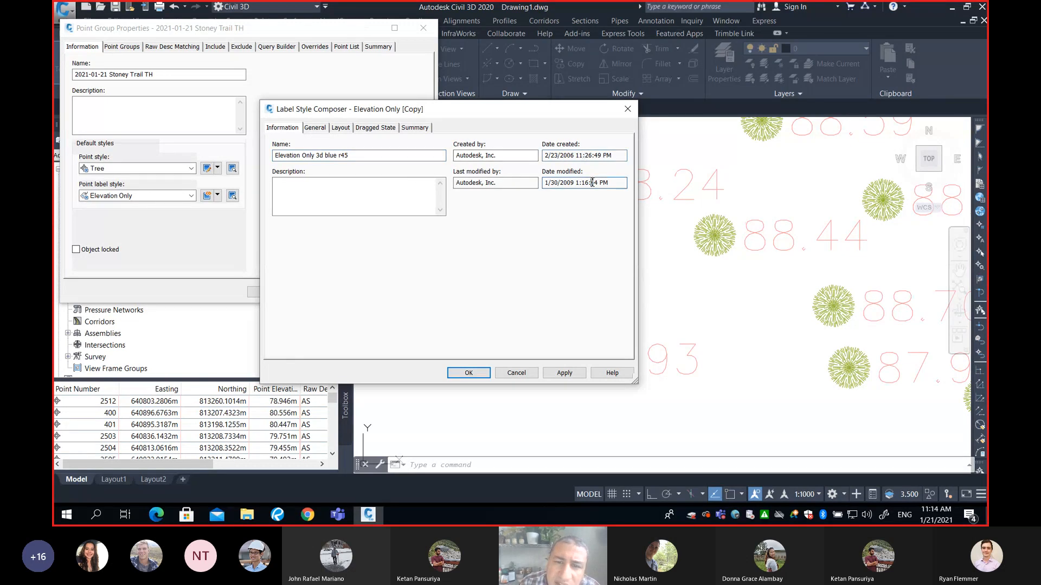
click(324, 195)
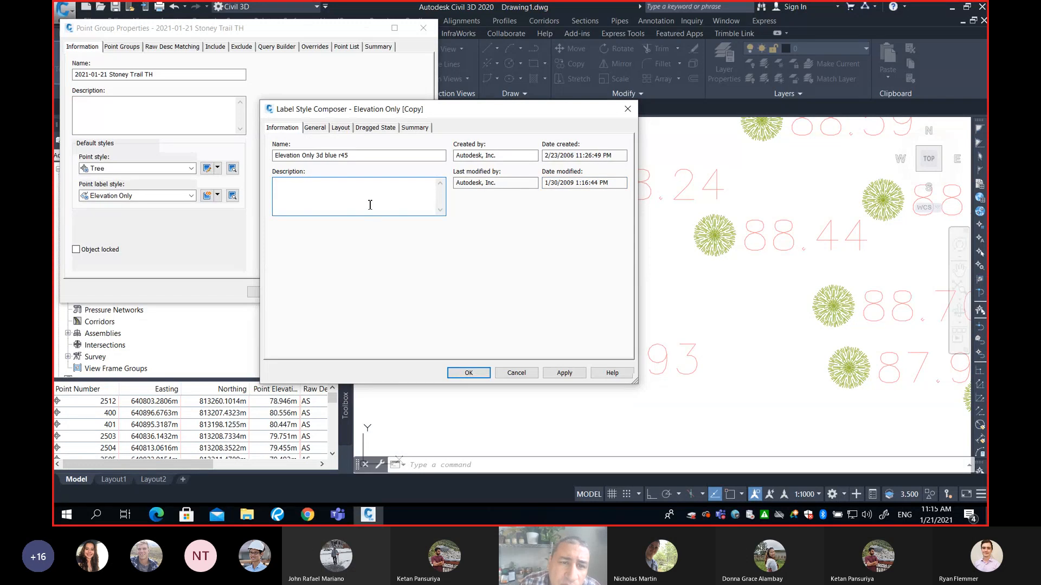
Open the label style's layout and set the Point Elevation text colour to blue
click(343, 132)
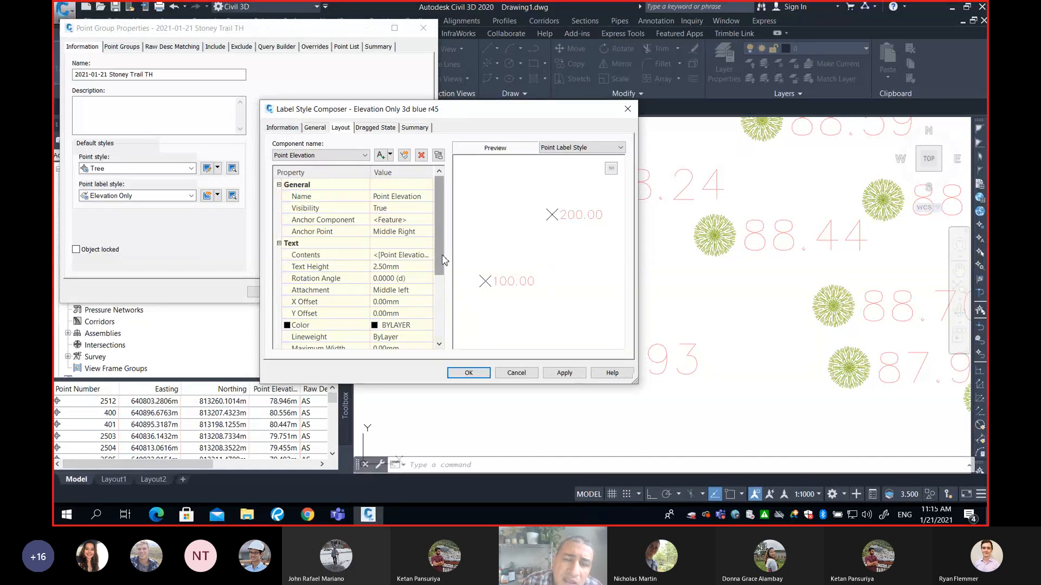
drag(443, 237, 443, 317)
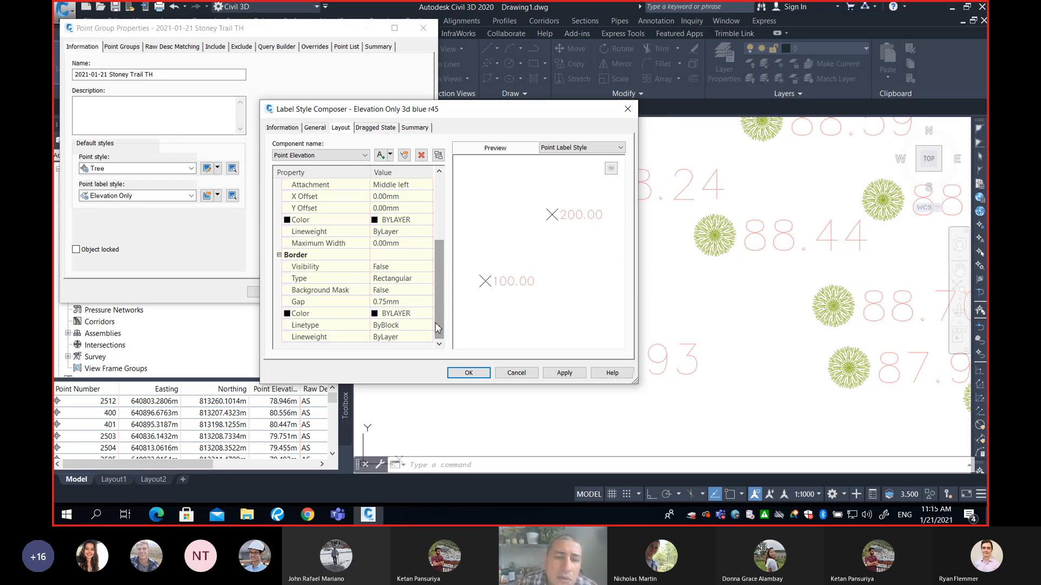
drag(443, 266, 446, 223)
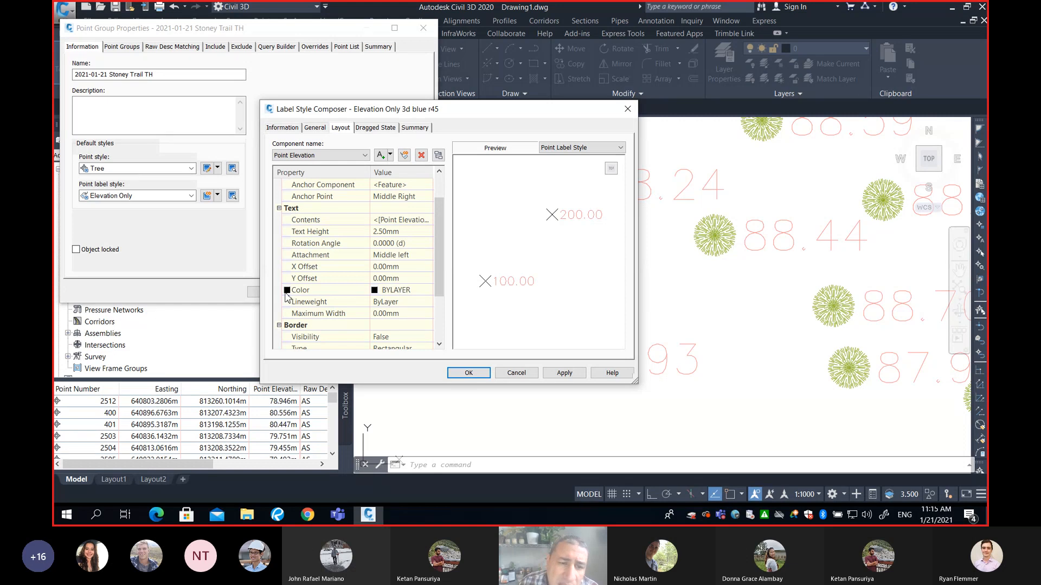
click(398, 292)
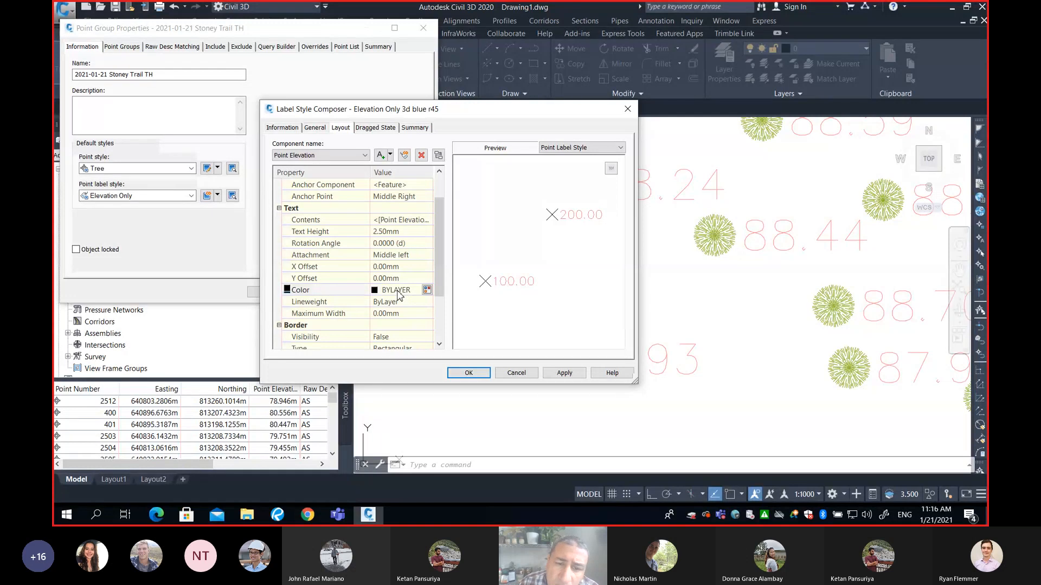
click(427, 291)
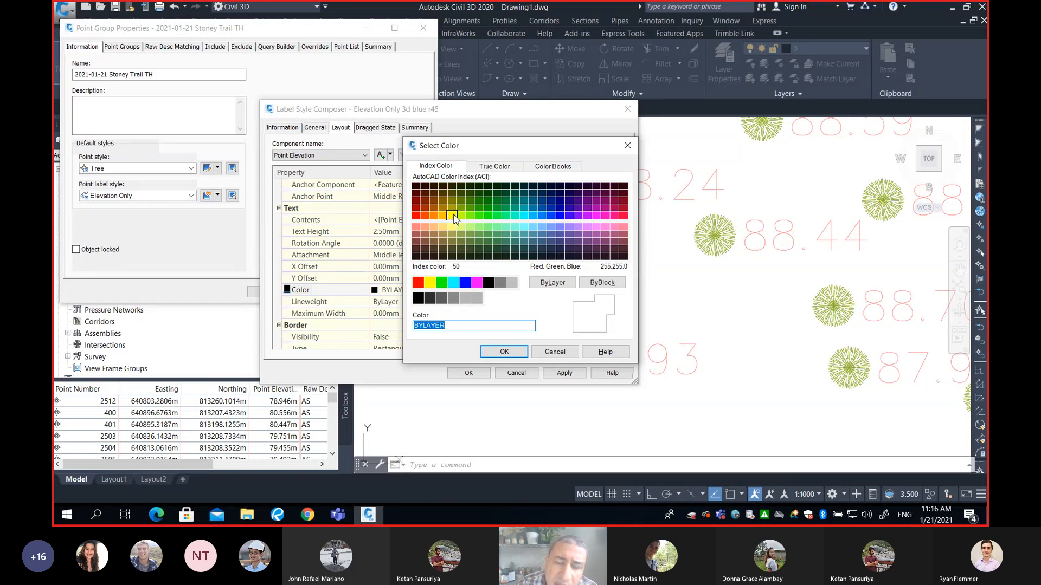
click(465, 282)
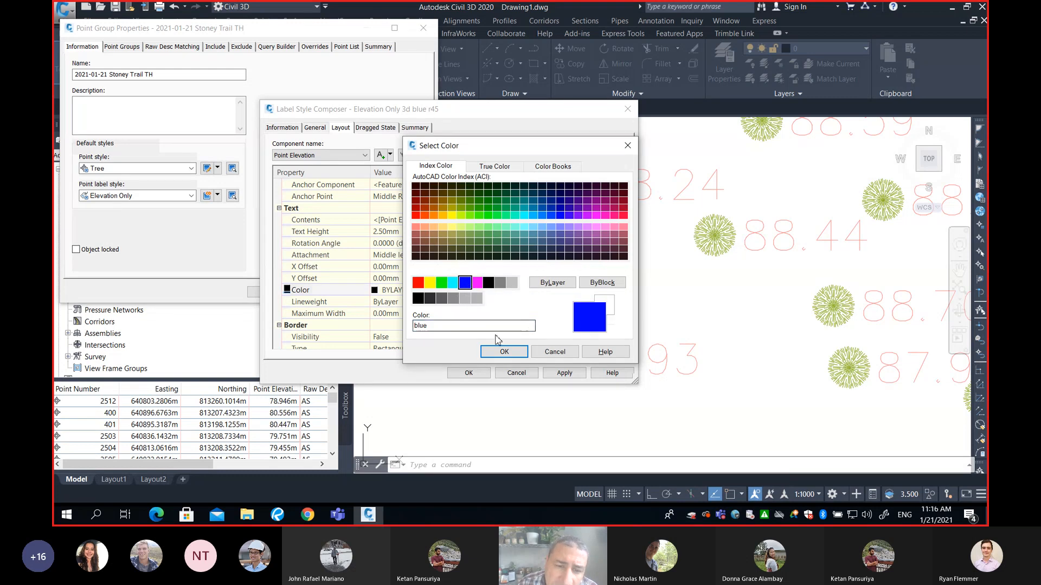
click(504, 352)
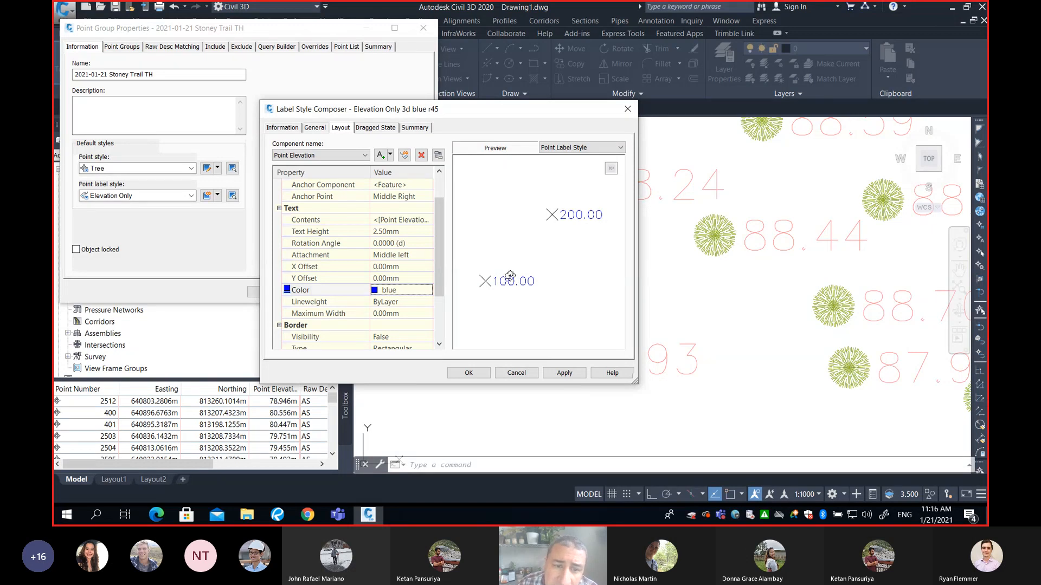
Set the Point Elevation text rotation angle to 45 degrees
click(416, 243)
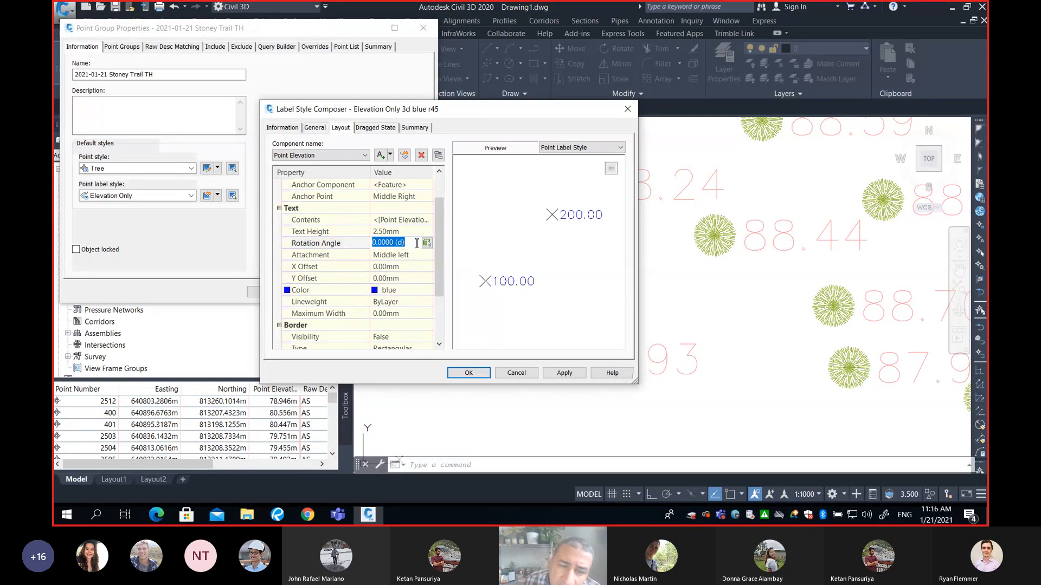
text(45)
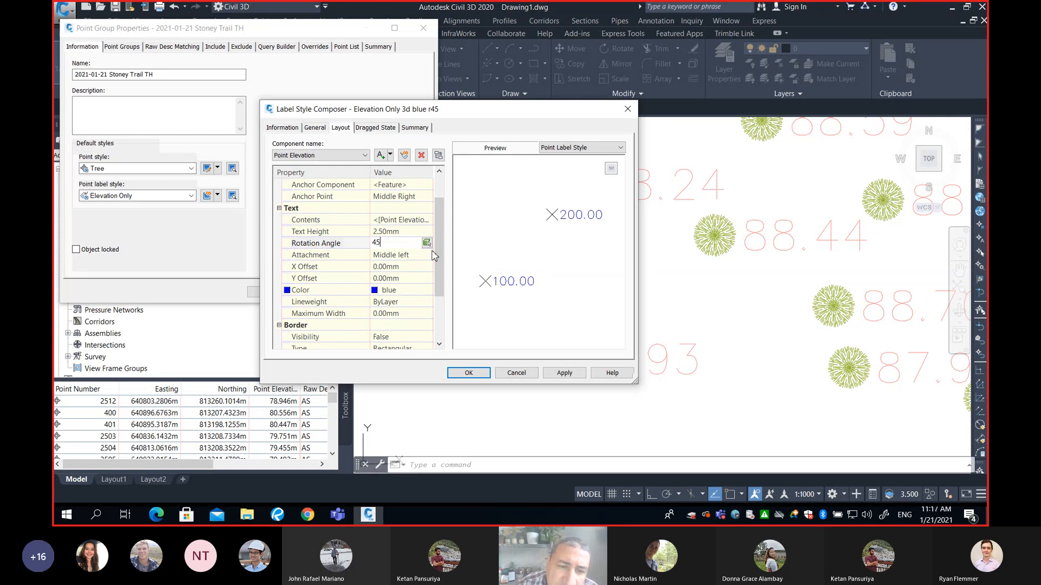
click(406, 266)
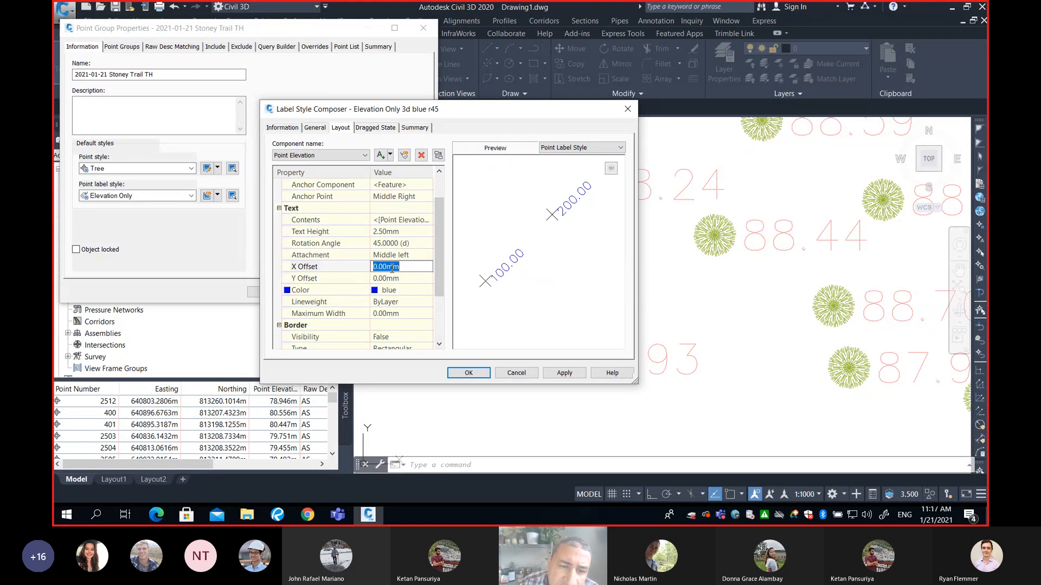
click(406, 278)
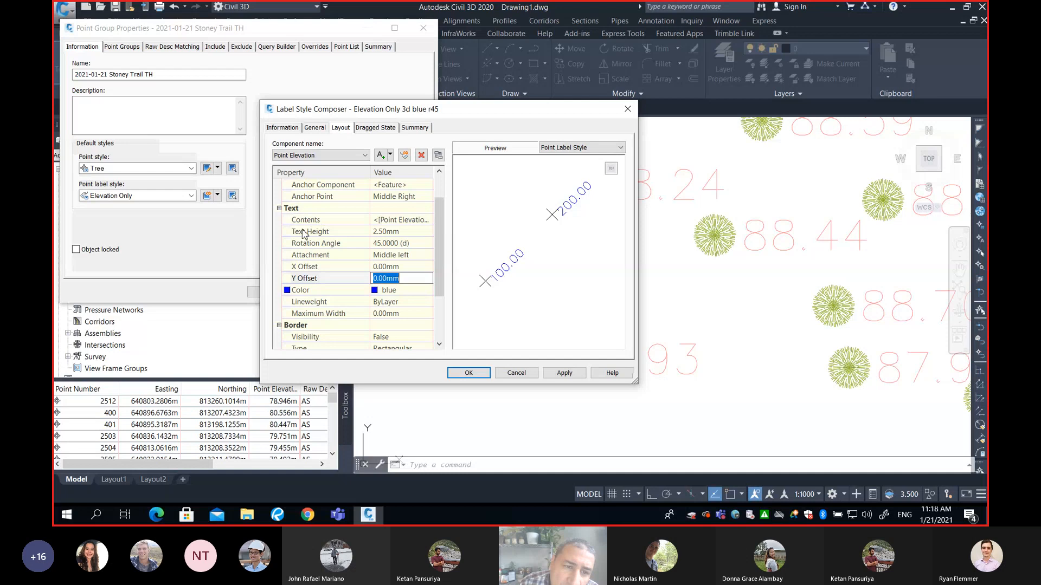
Open the editor for the label text contents and delete the existing elevation field
click(401, 221)
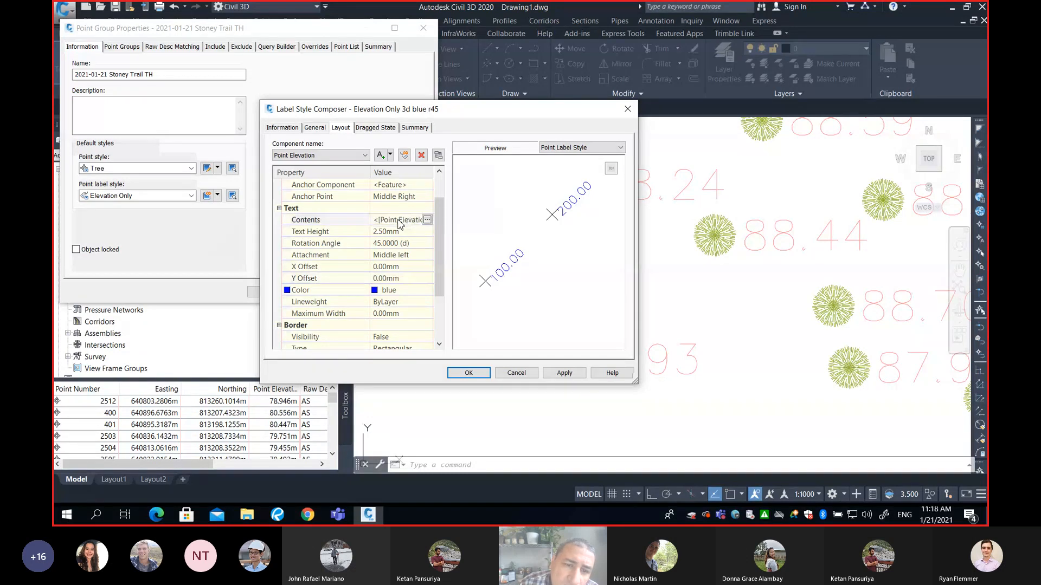
click(427, 220)
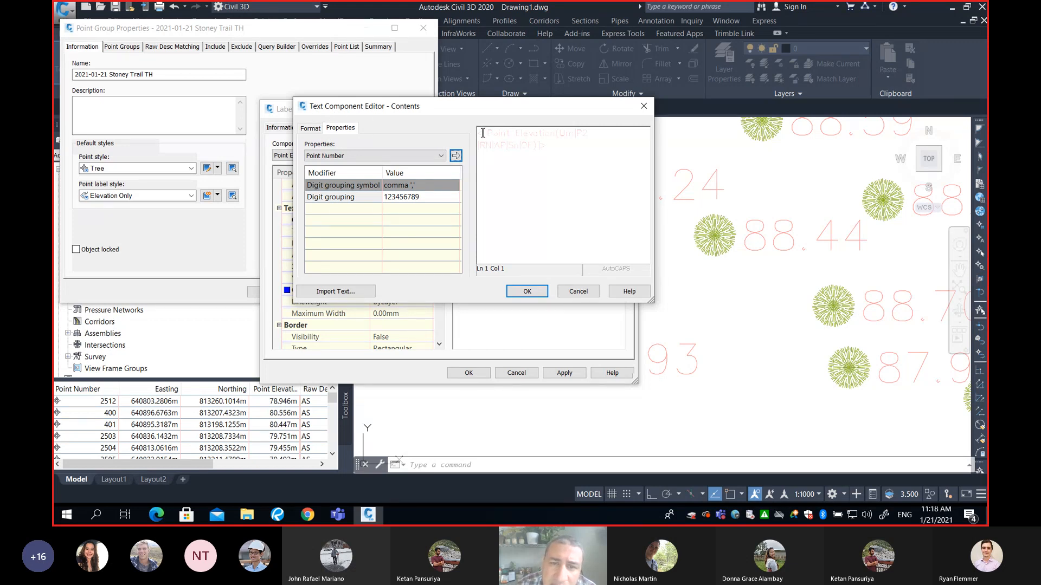
drag(481, 133, 565, 148)
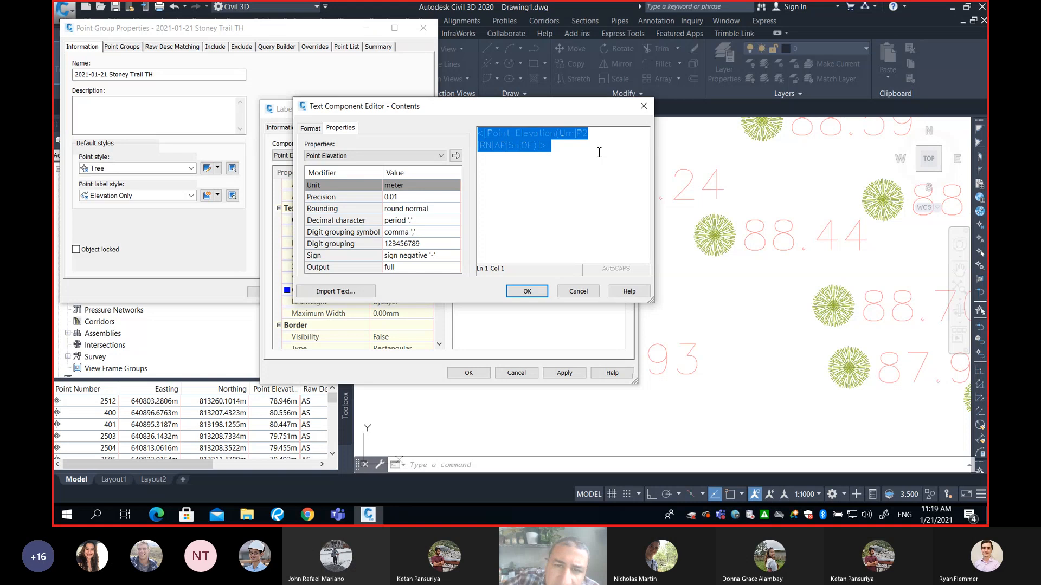
key(Delete)
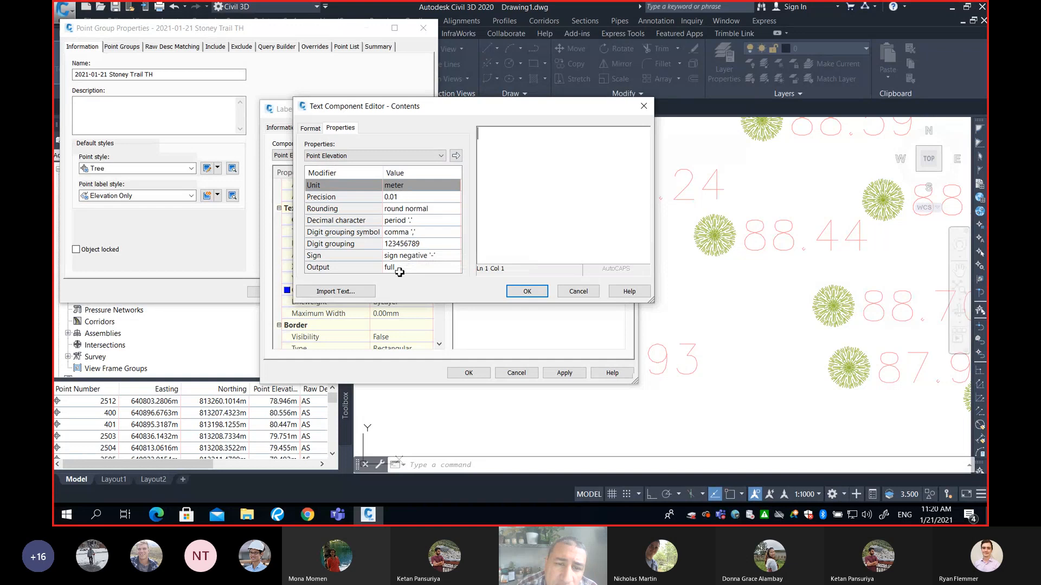
Set the Point Elevation field precision to 0.001, keeping the unit in metres
click(411, 187)
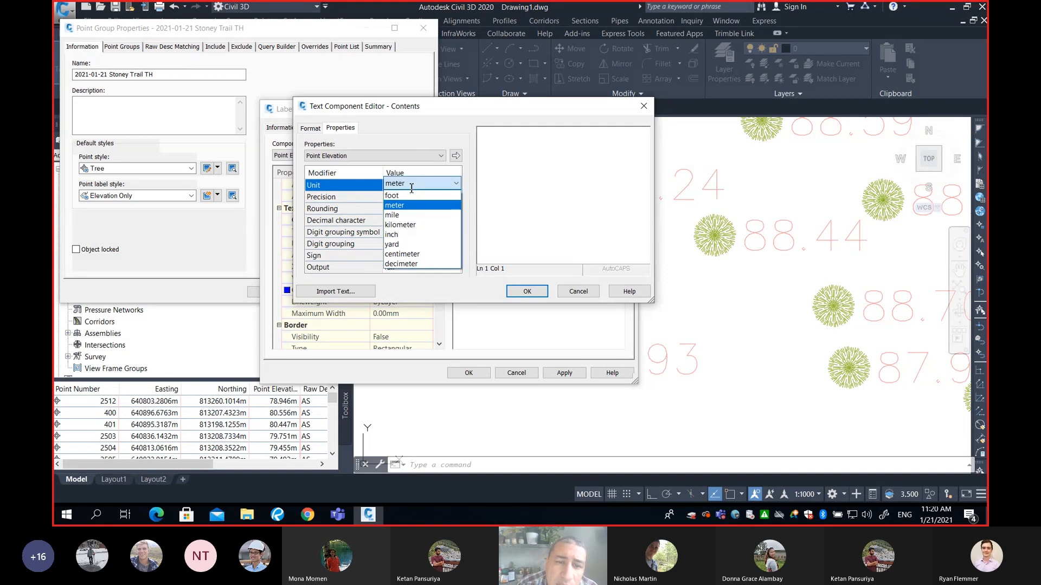
click(411, 187)
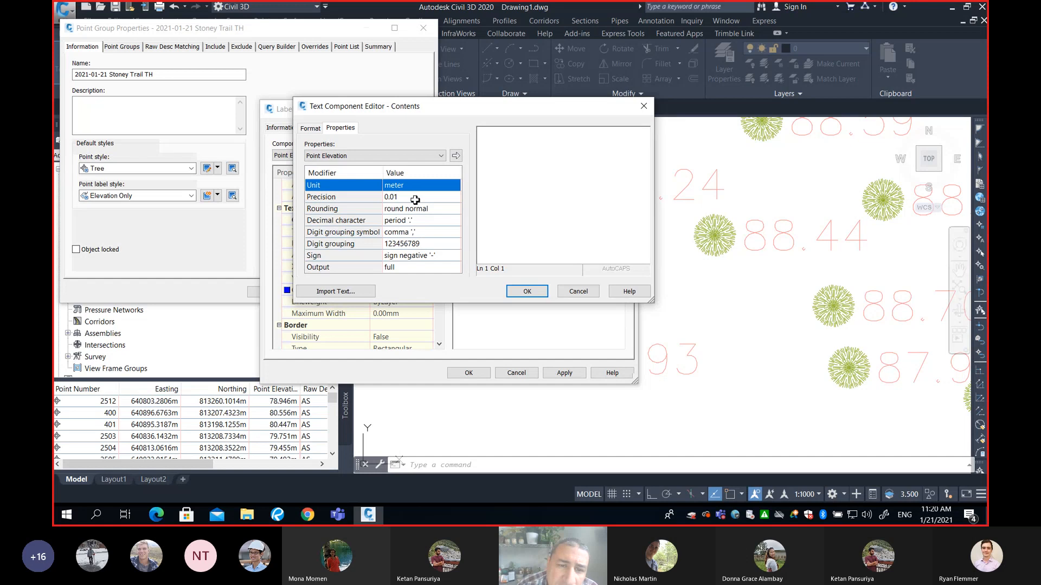
click(415, 199)
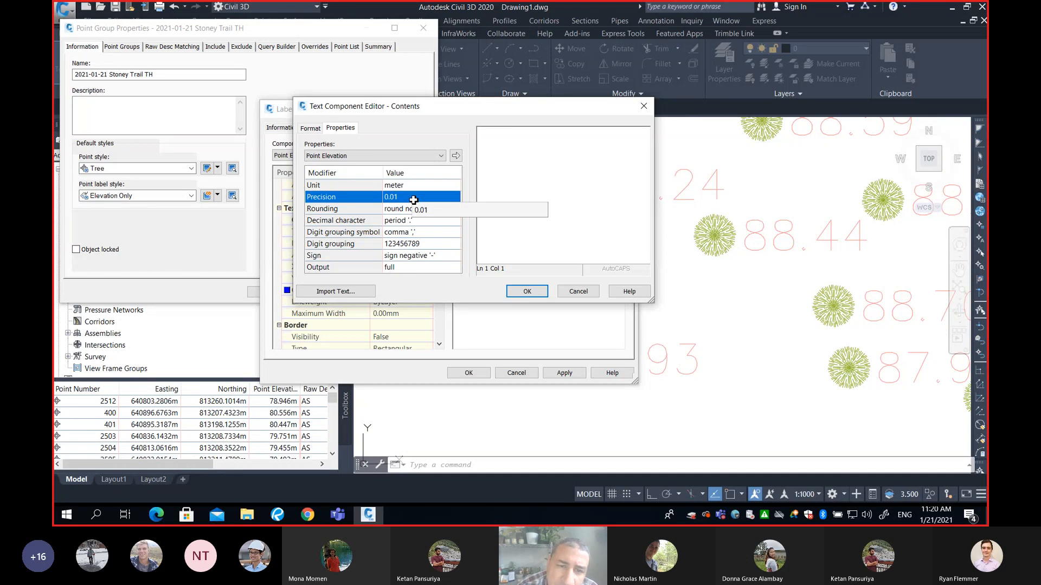
click(413, 198)
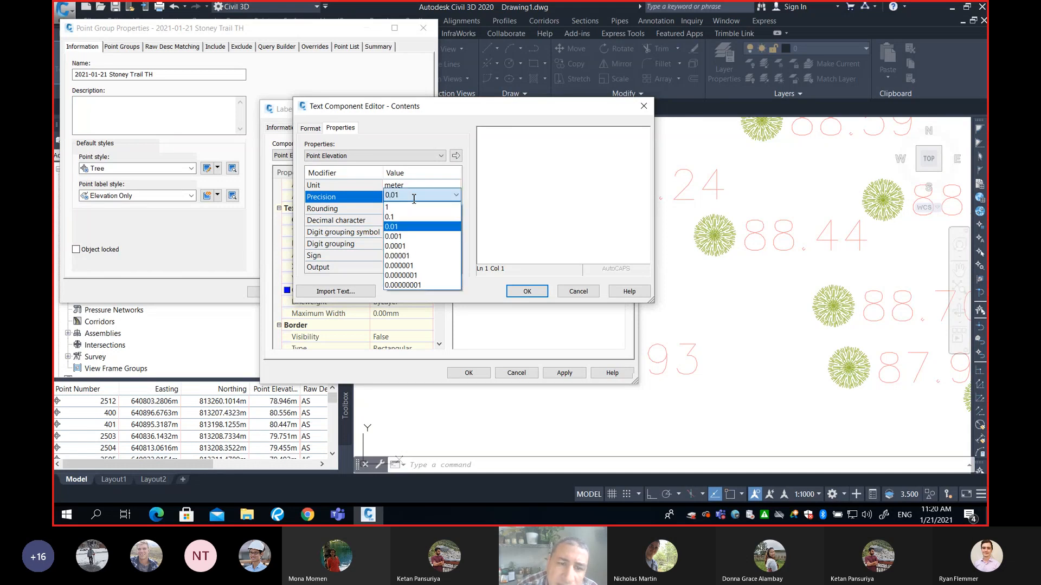
click(402, 237)
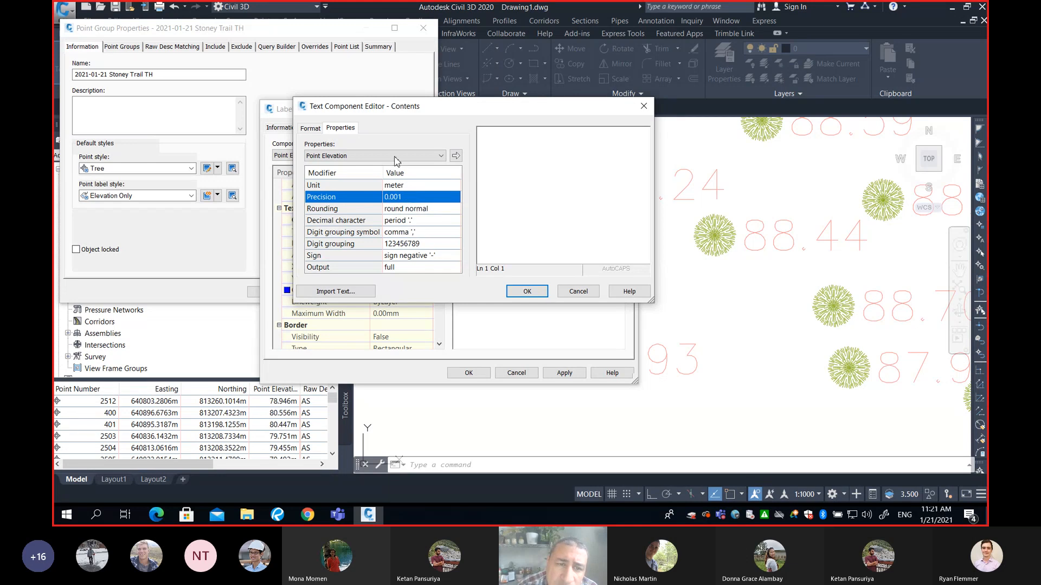
Change the label text font to RomanC
click(312, 129)
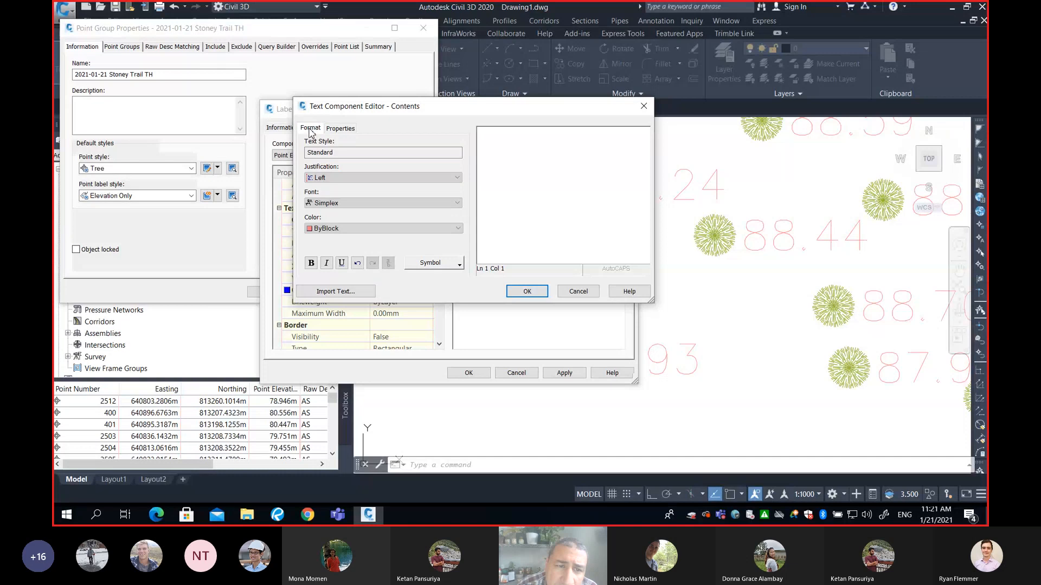
click(343, 204)
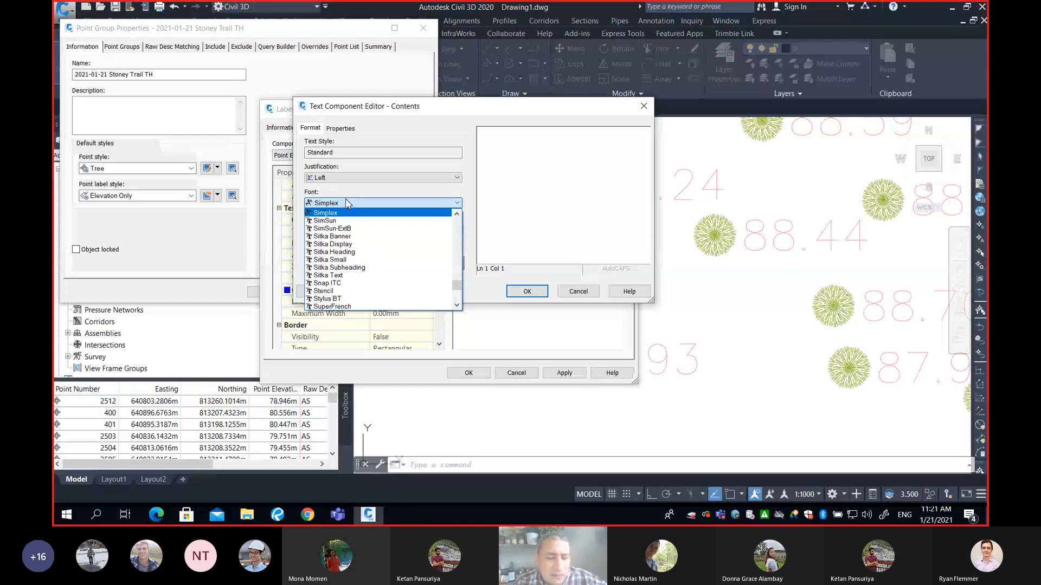
key(r)
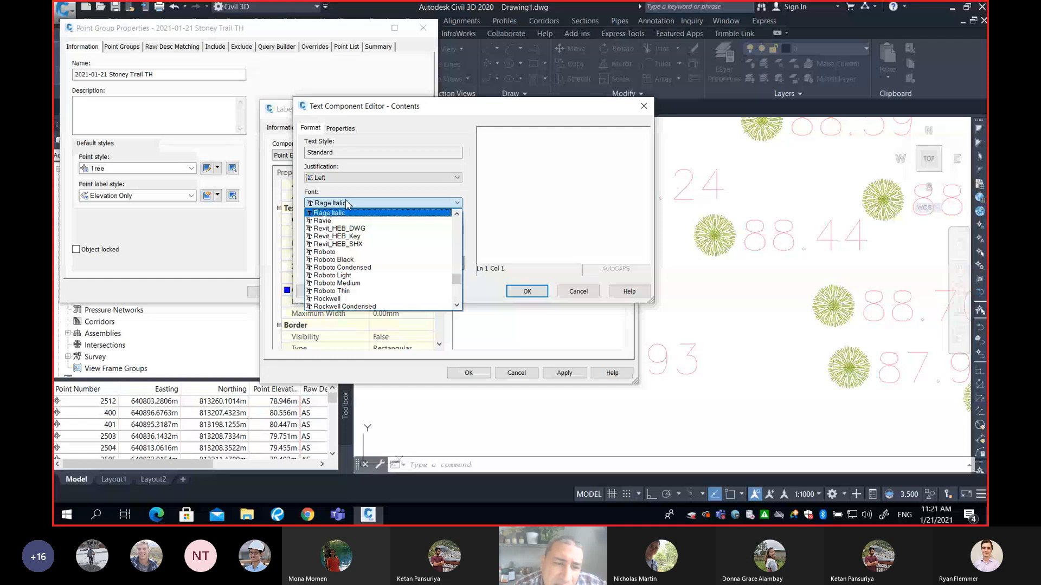
key(r)
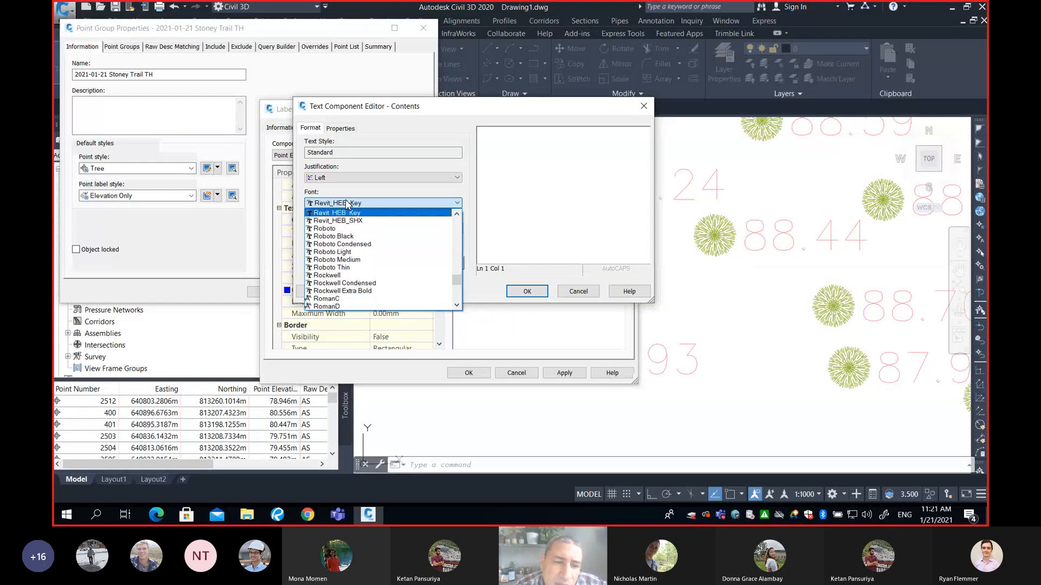
key(r)
key(r)
click(326, 299)
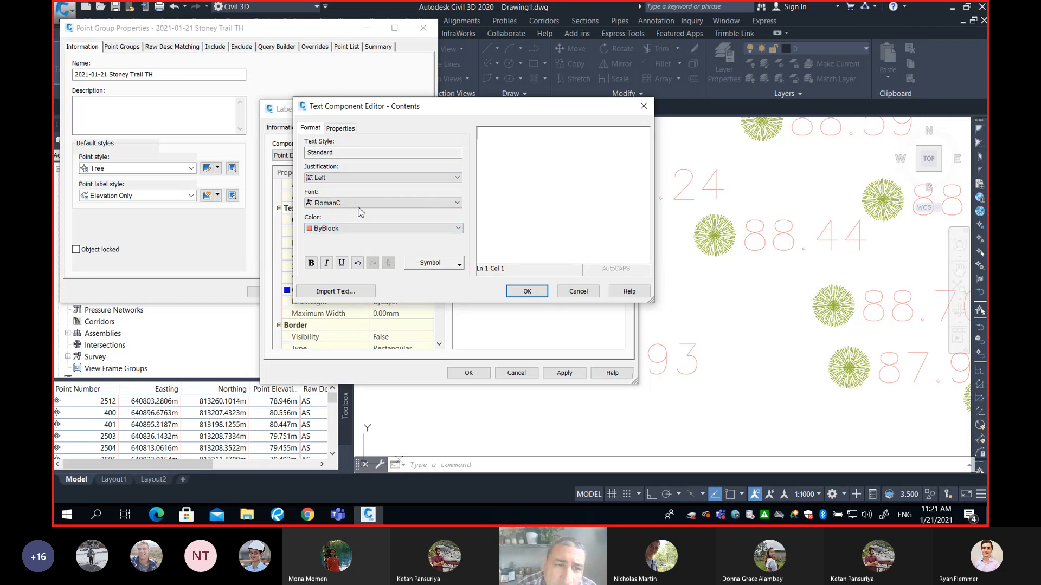
Insert the Point Elevation field with these properties into the contents and close the editor
click(340, 128)
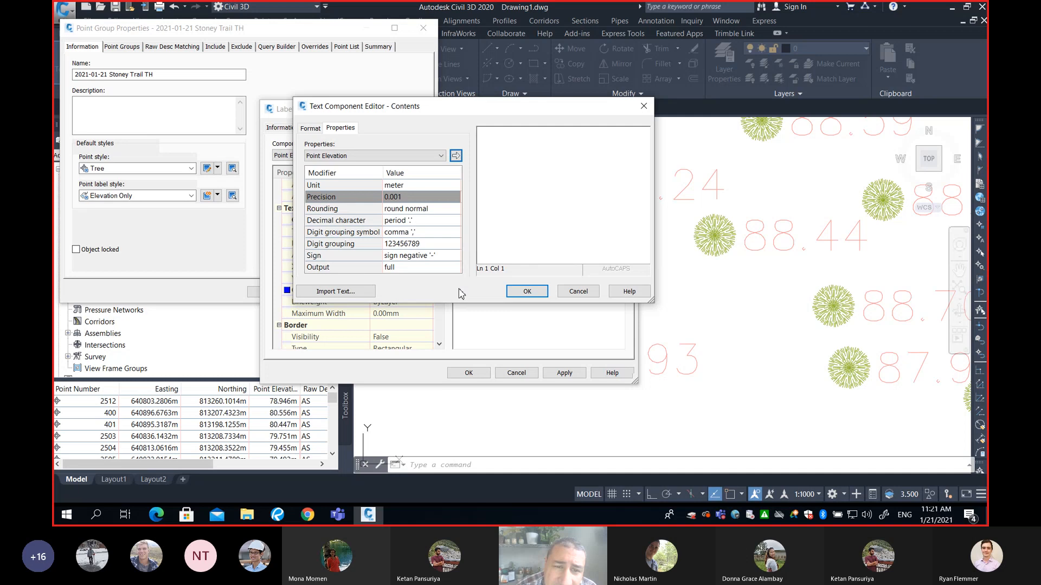
click(566, 182)
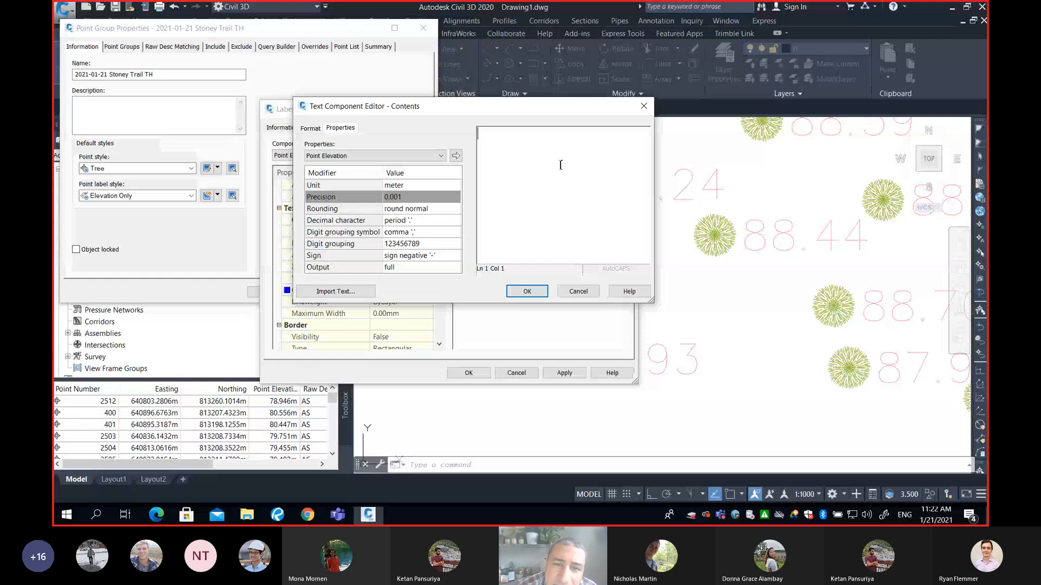
click(455, 157)
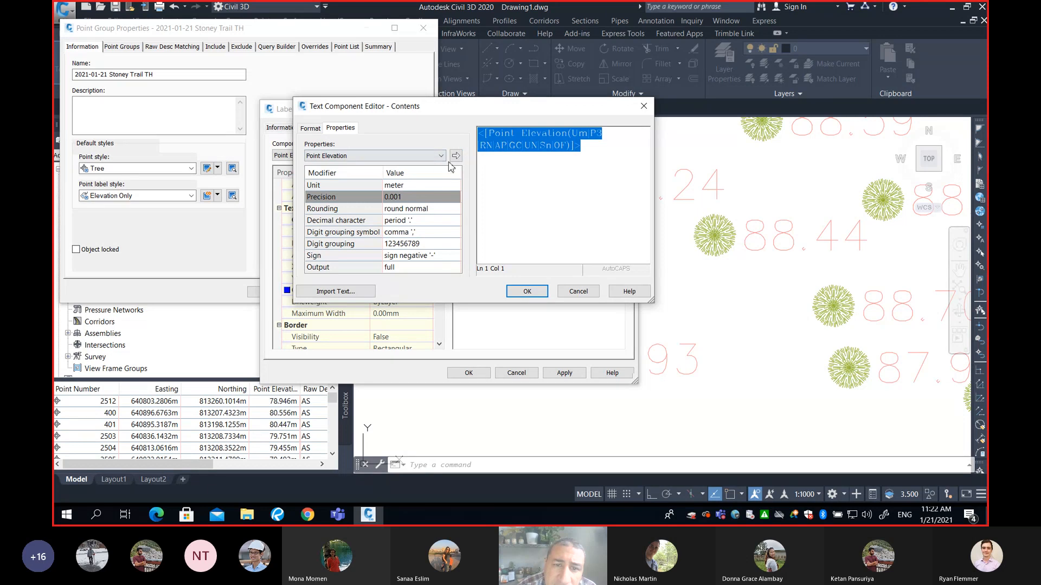
click(528, 293)
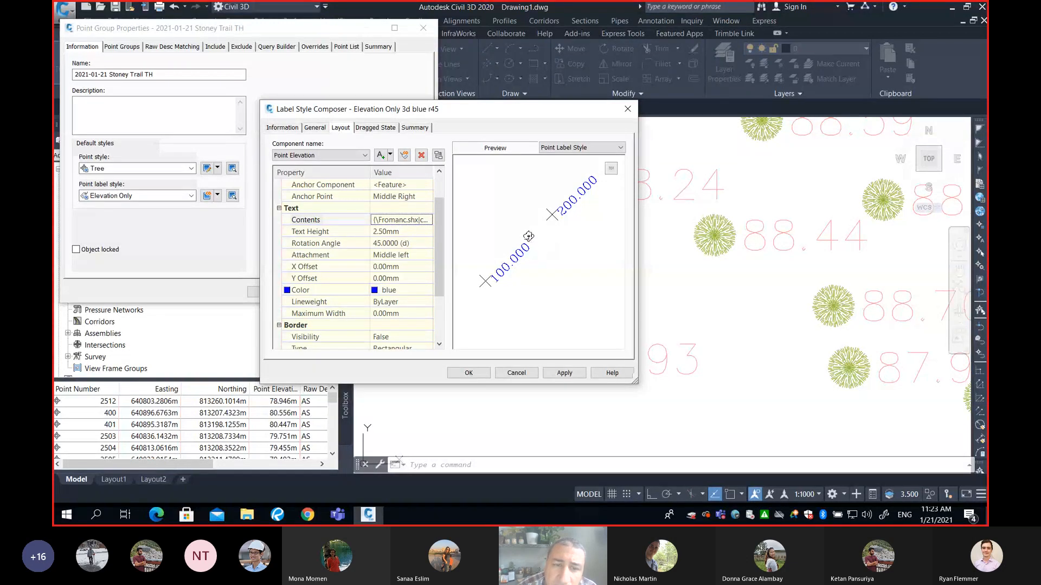
Append an m unit suffix after the Point Elevation field in the label contents and confirm the style and point group dialogs
click(418, 221)
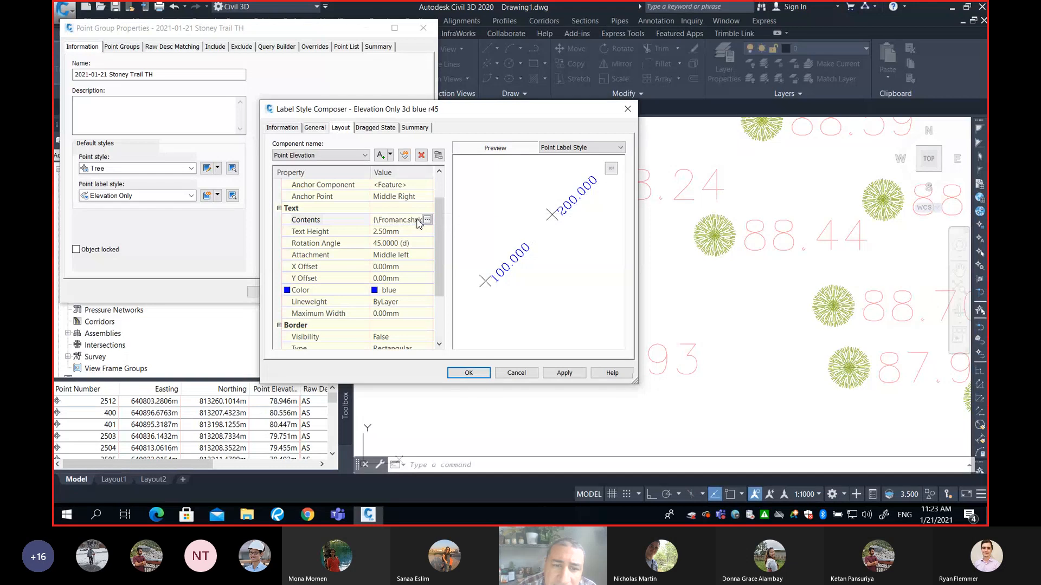
click(427, 219)
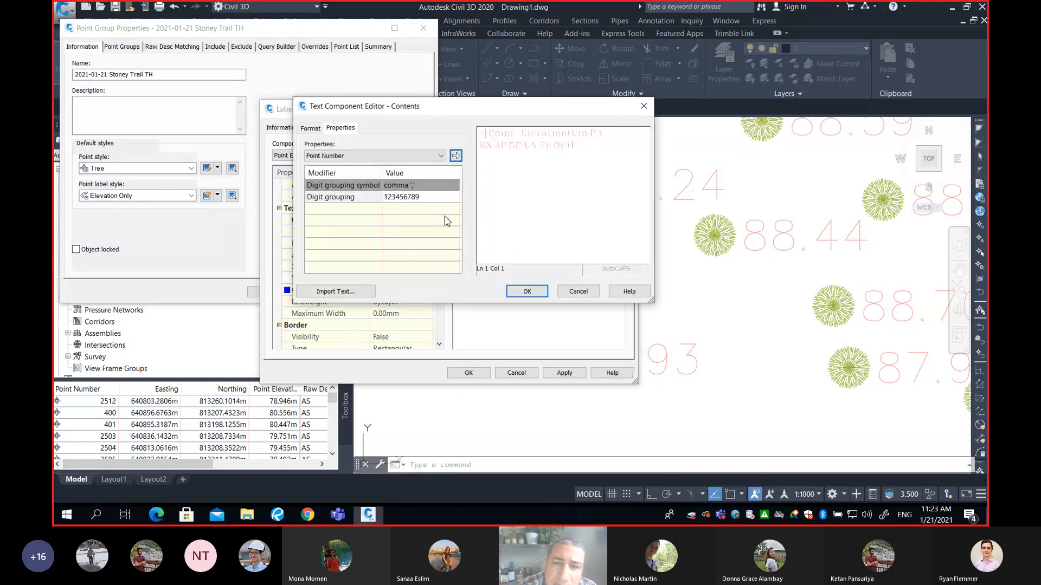
click(587, 147)
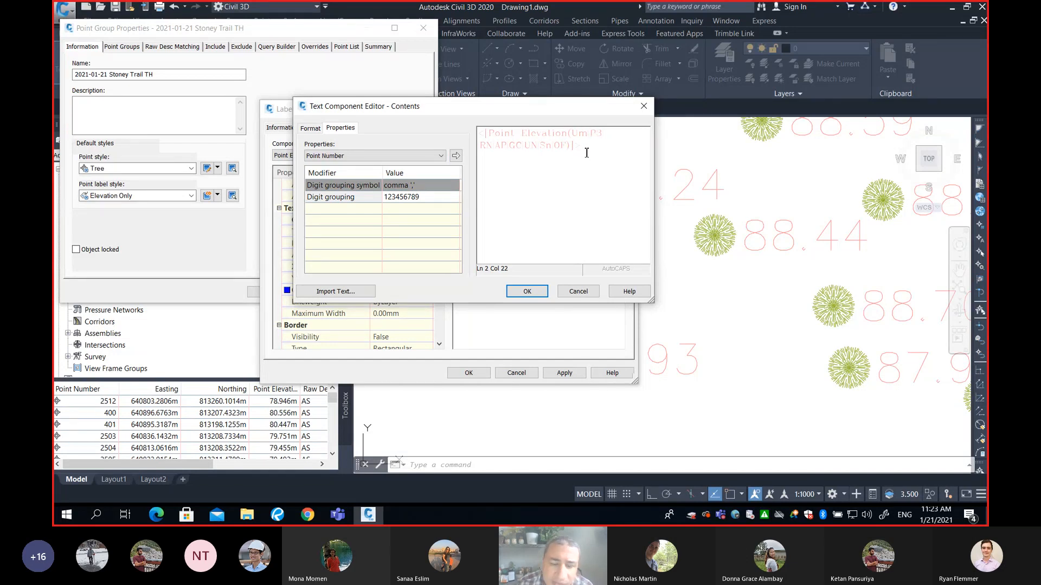
text(m)
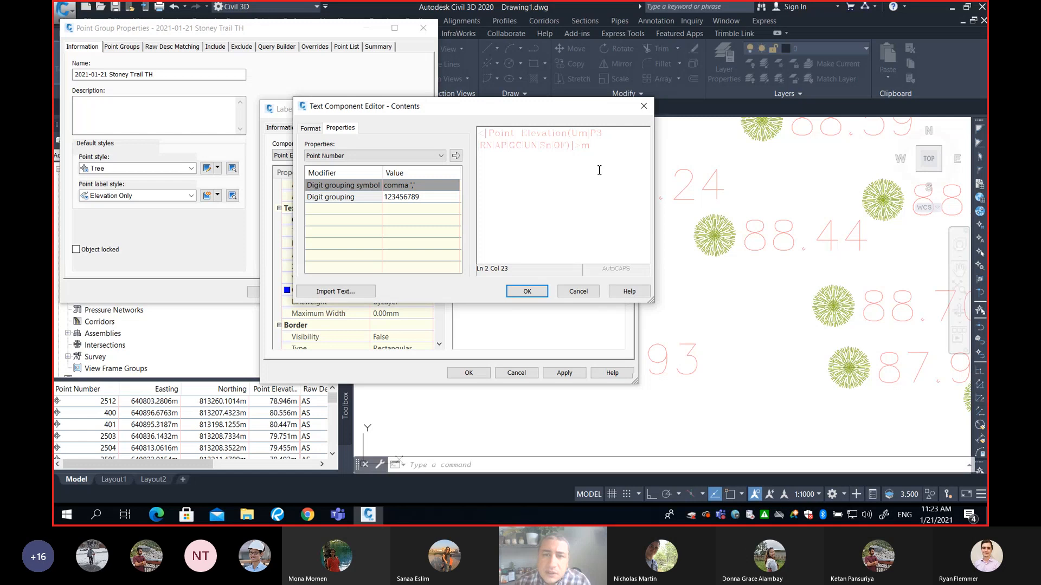
drag(582, 148, 481, 135)
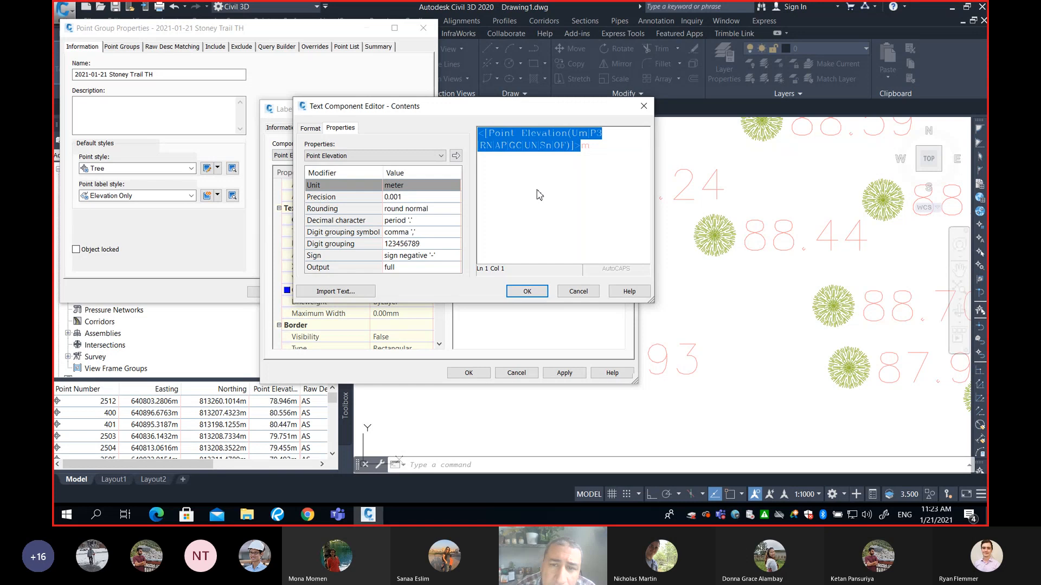
double_click(585, 147)
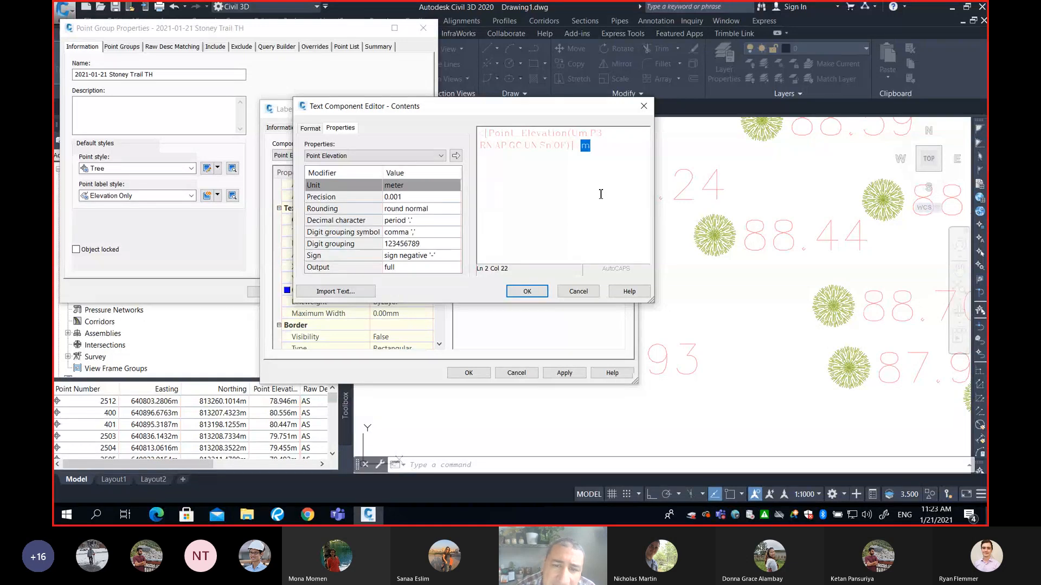
click(527, 291)
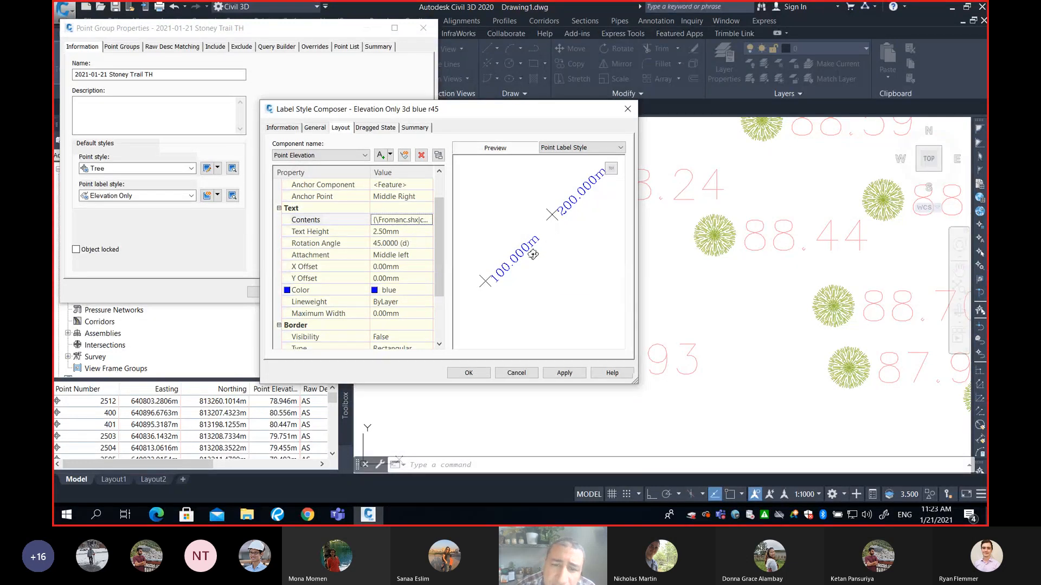
click(478, 373)
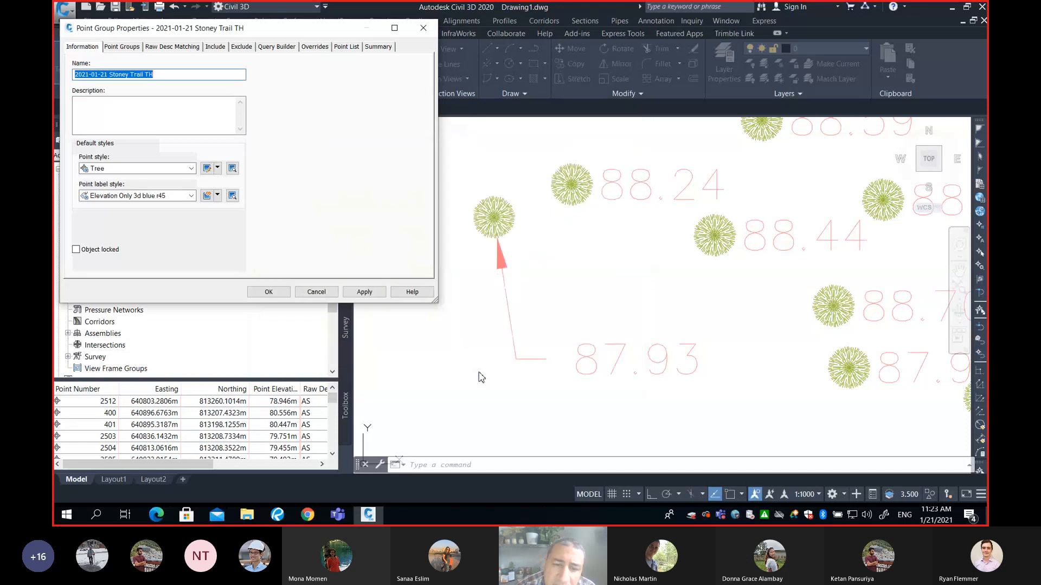
click(281, 296)
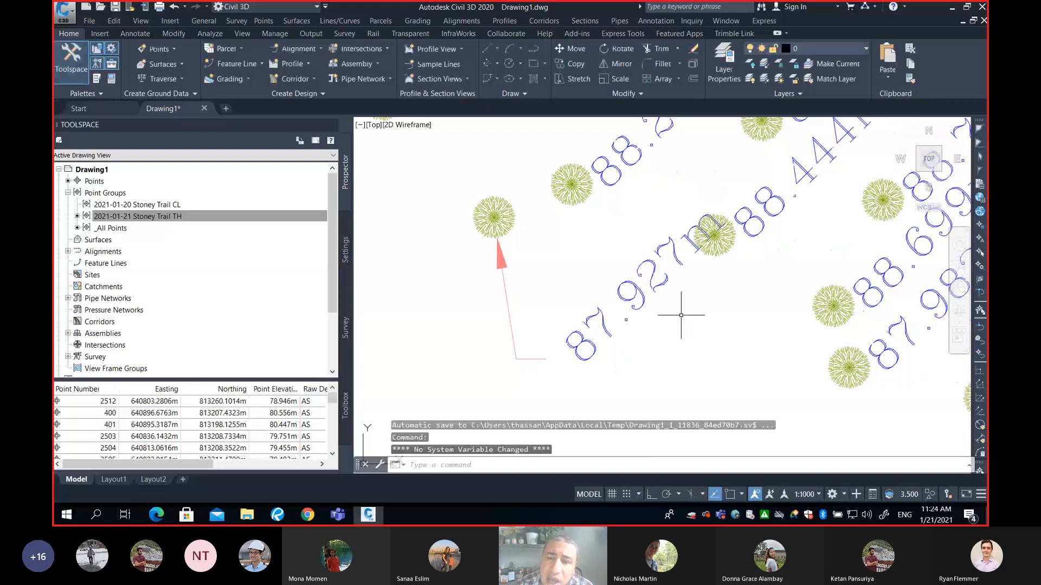
Inspect the blue rotated elevation labels around the tree points in the drawing
mouse_move(690, 228)
middle_down()
mouse_move(609, 272)
mouse_move(595, 217)
middle_up()
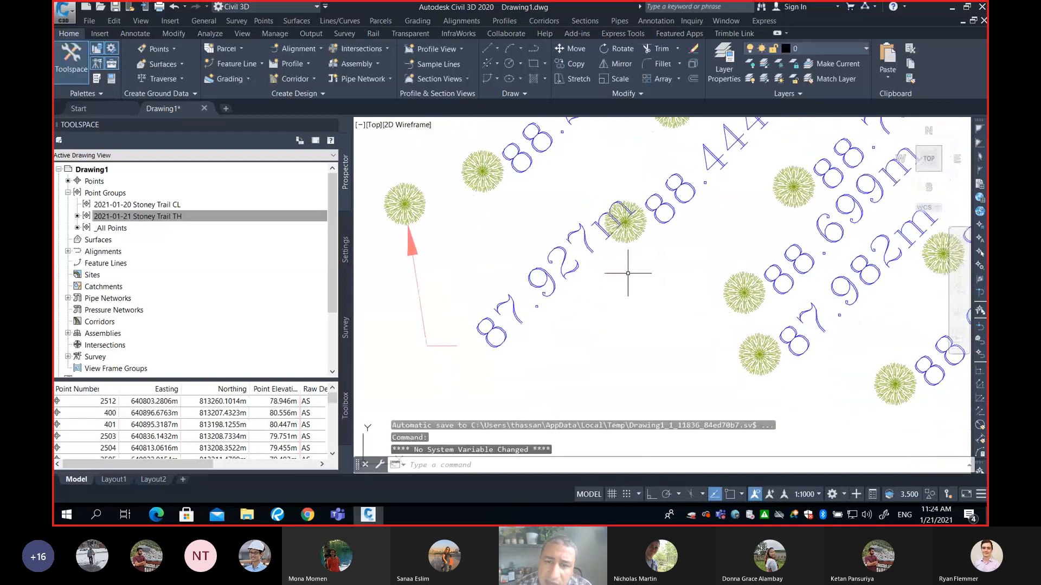
middle_drag(627, 275, 643, 239)
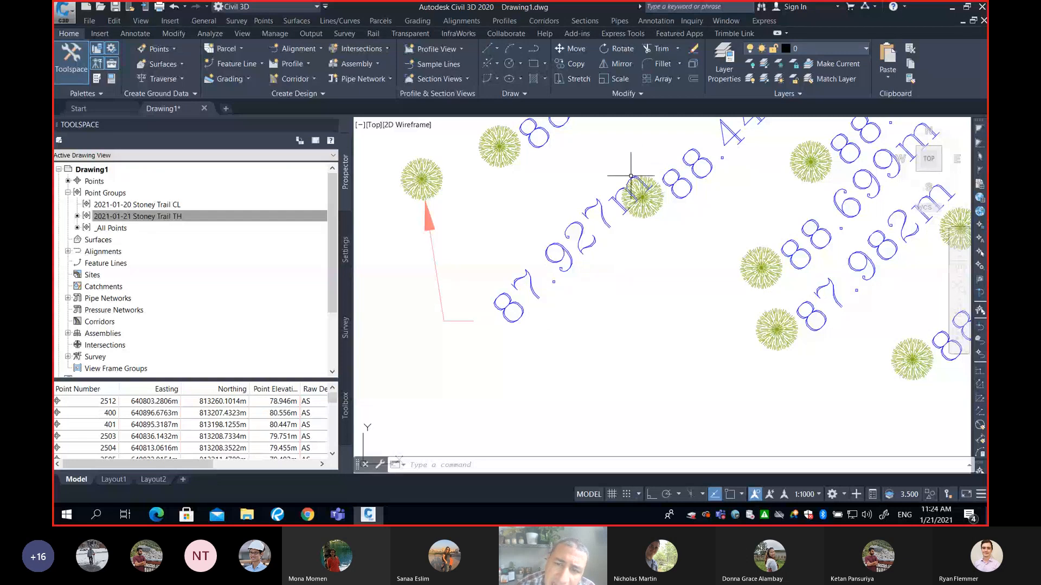
scroll(631, 175, up, 8)
scroll(628, 222, down, 3)
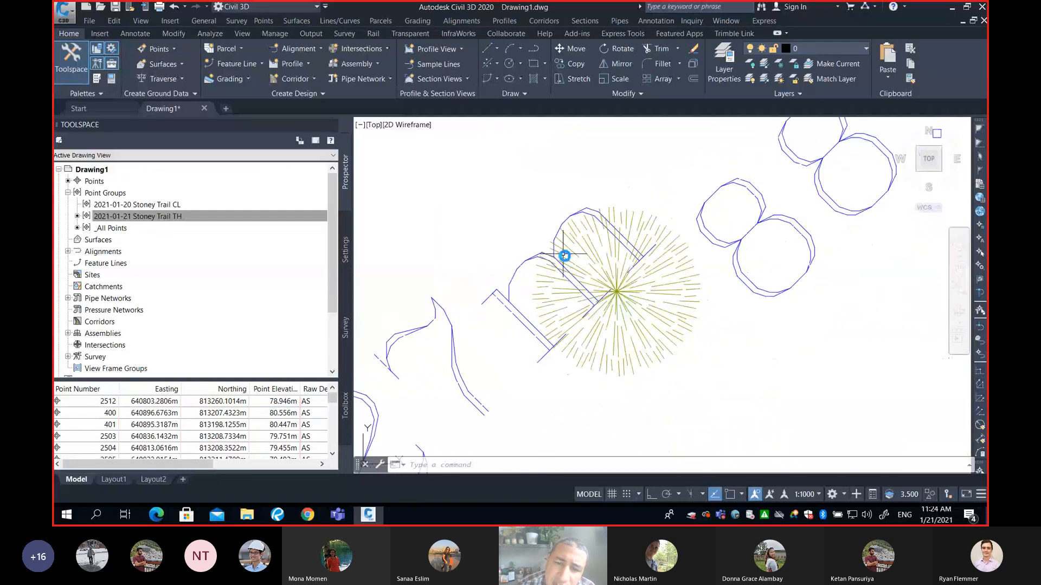
scroll(564, 255, down, 5)
scroll(722, 269, up, 2)
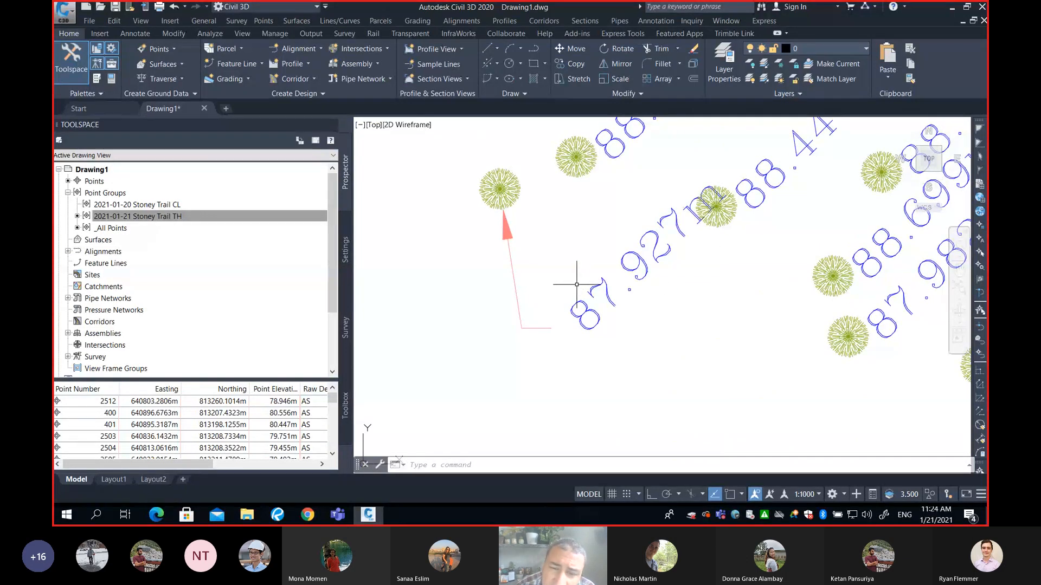
Open the 2021-01-21 Stoney Trail TH point group properties and review its point label style, keeping Elevation Only 3d blue r45
click(161, 217)
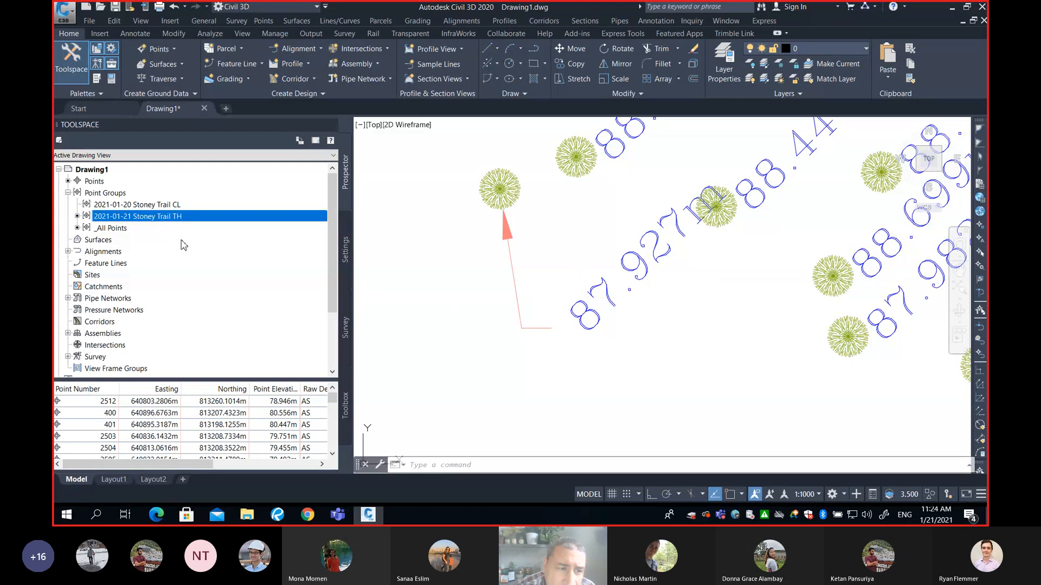
right_click(160, 219)
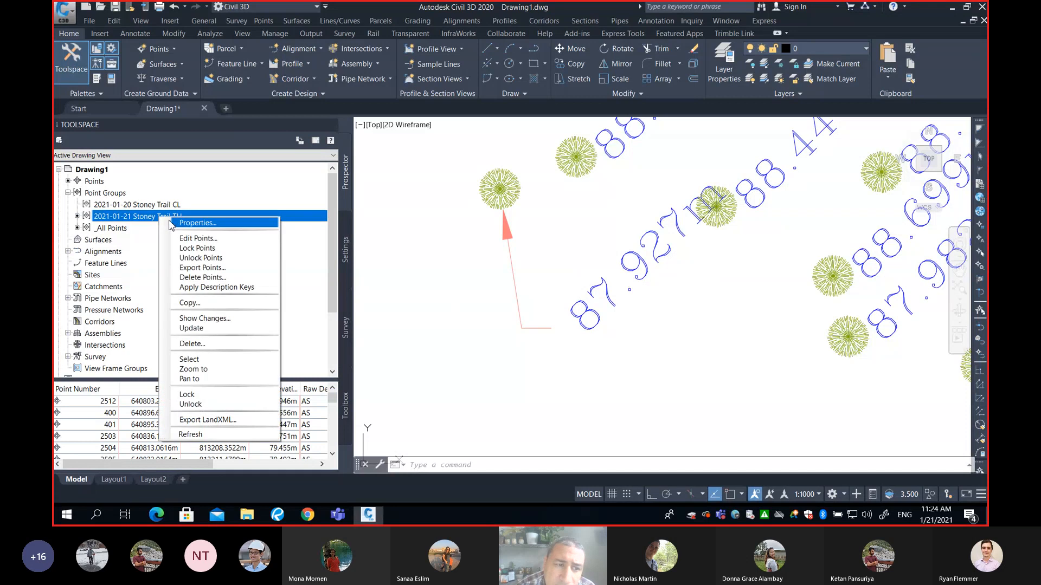
click(198, 223)
click(157, 196)
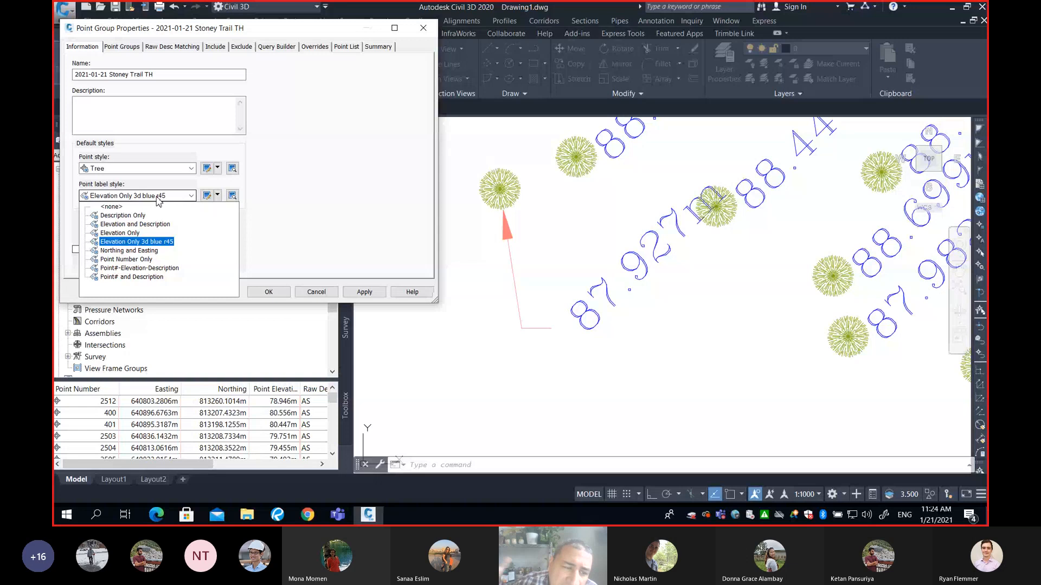
click(306, 208)
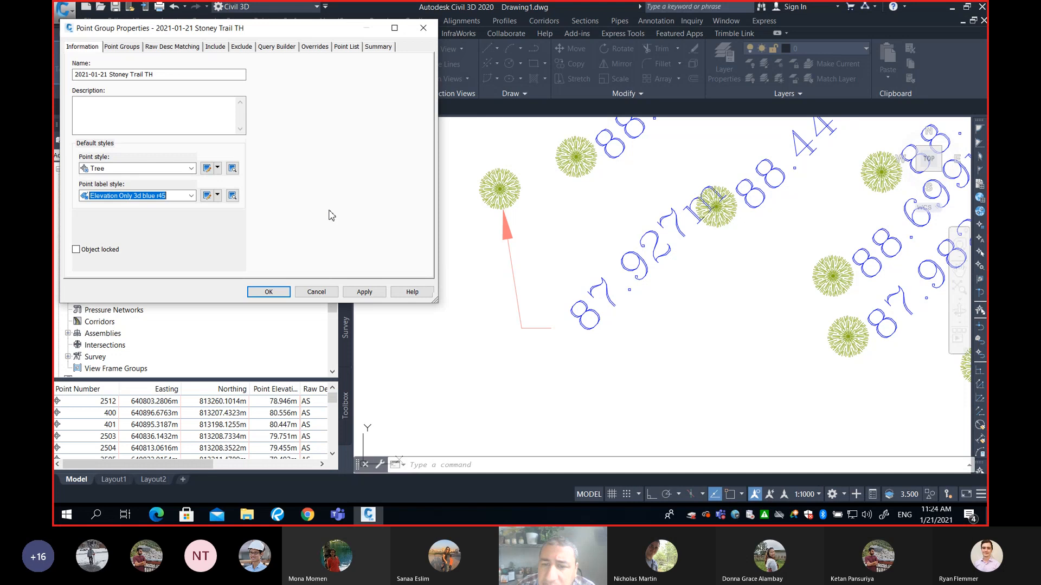
click(190, 196)
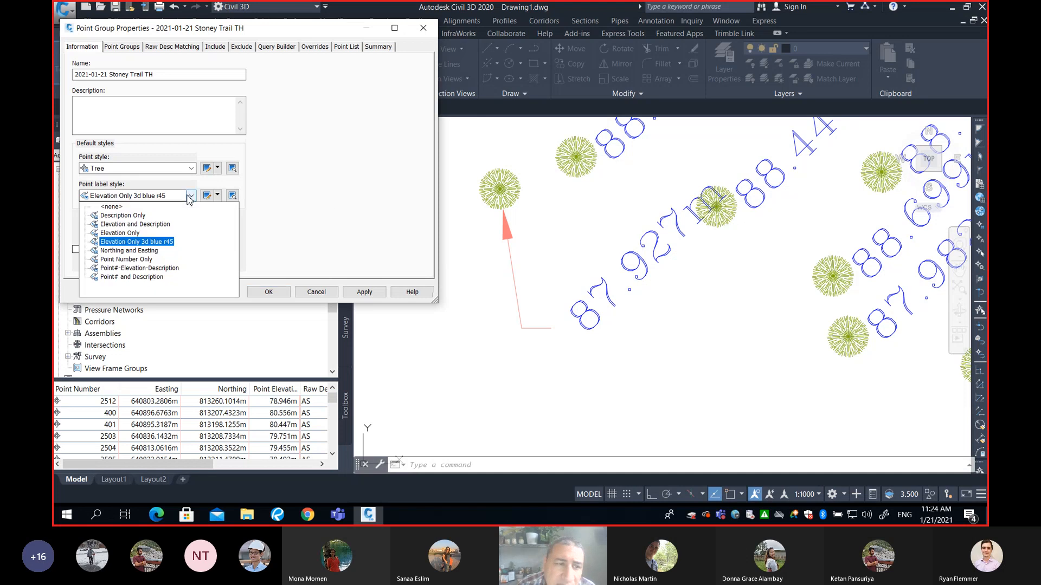
click(141, 241)
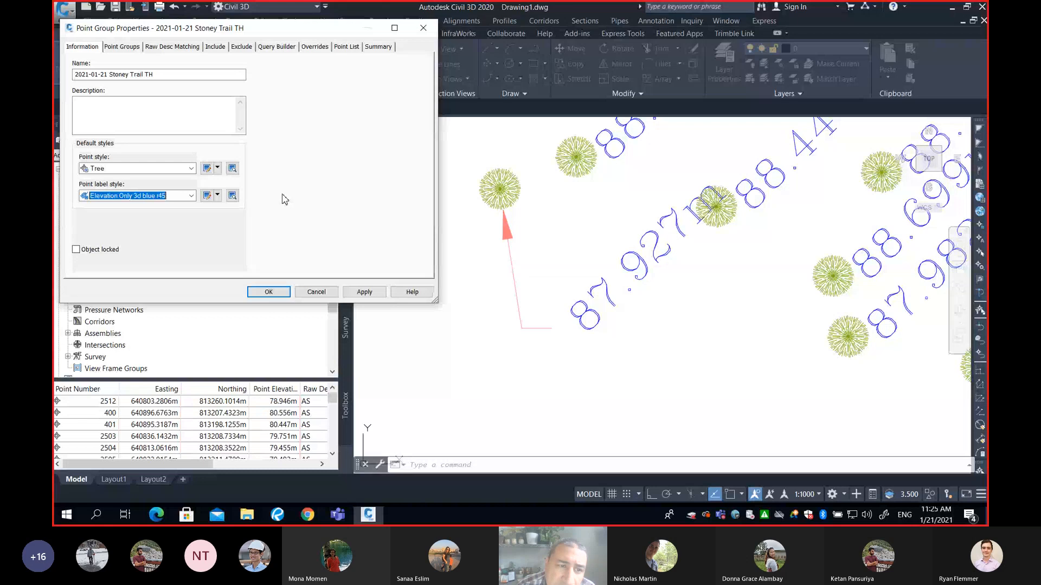
Change the point group's point style to Benchmark, apply it, and close the properties dialog
click(192, 168)
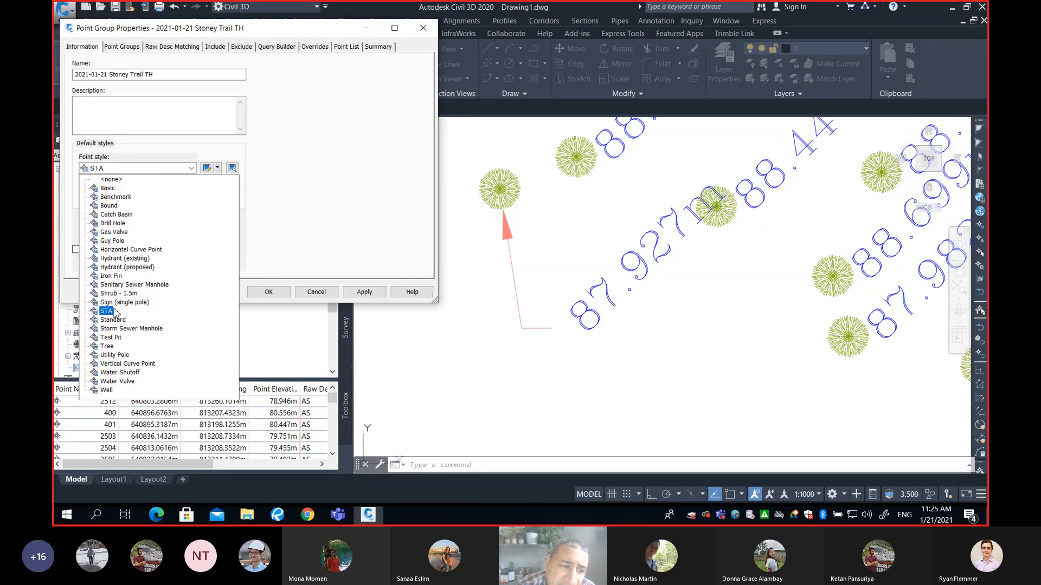
click(105, 348)
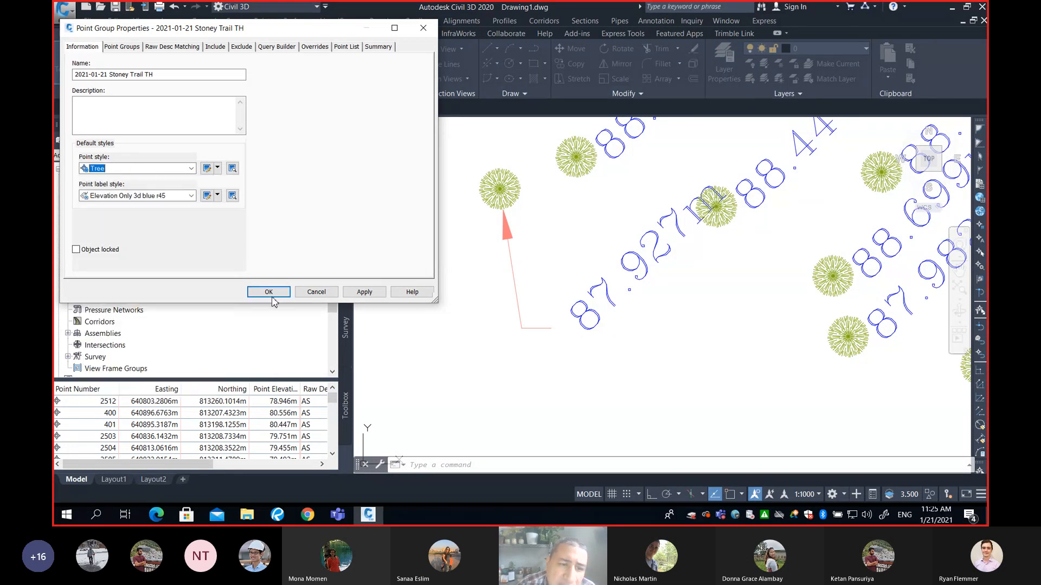
click(374, 296)
click(138, 169)
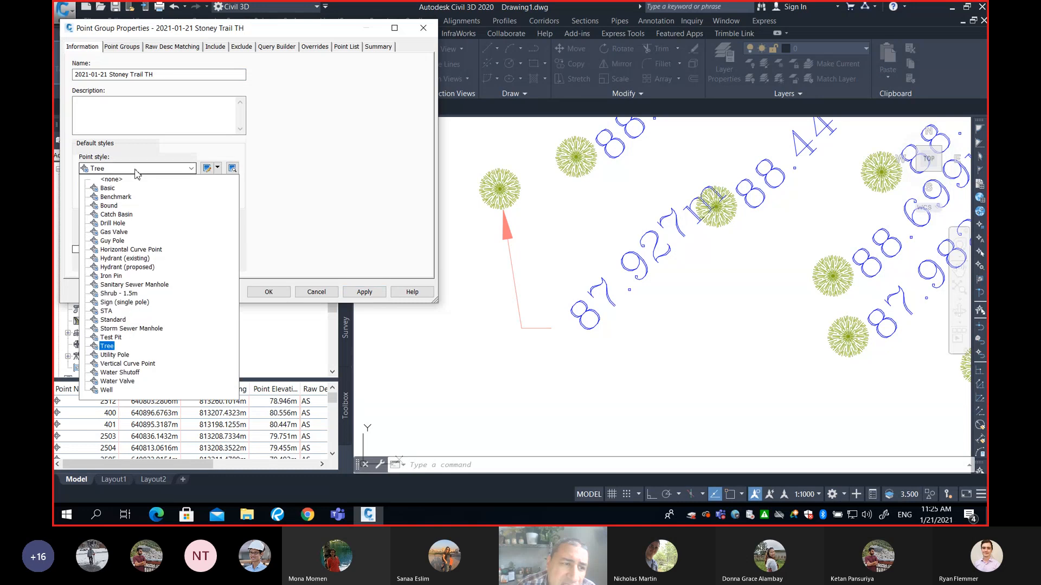
click(108, 189)
click(364, 292)
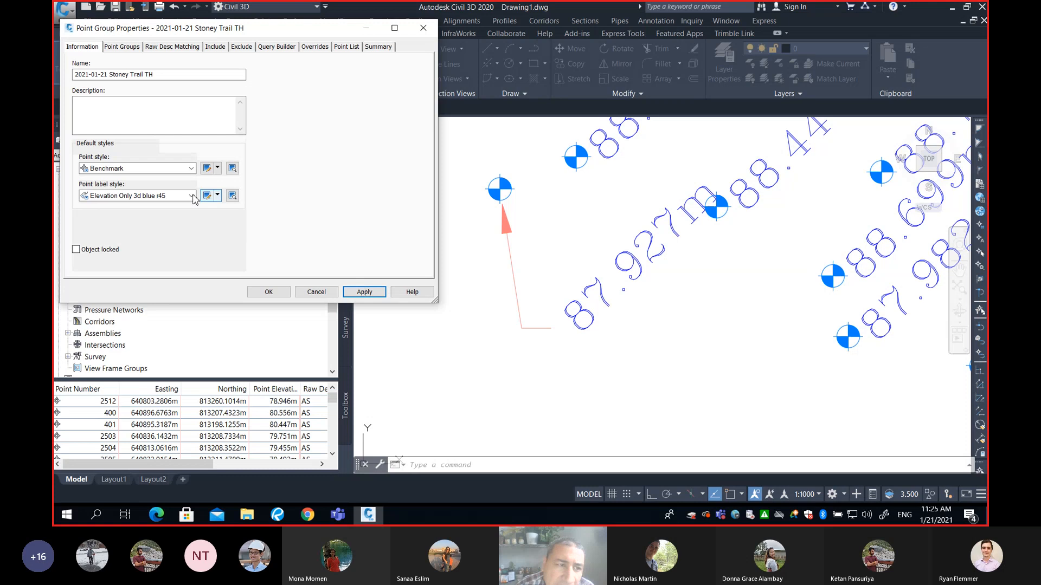
click(165, 169)
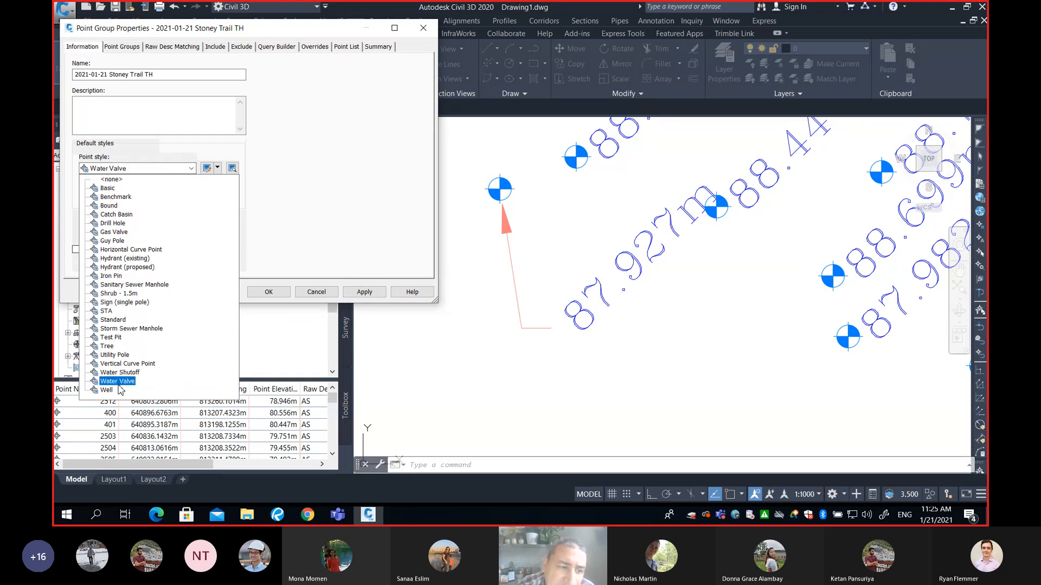
click(307, 220)
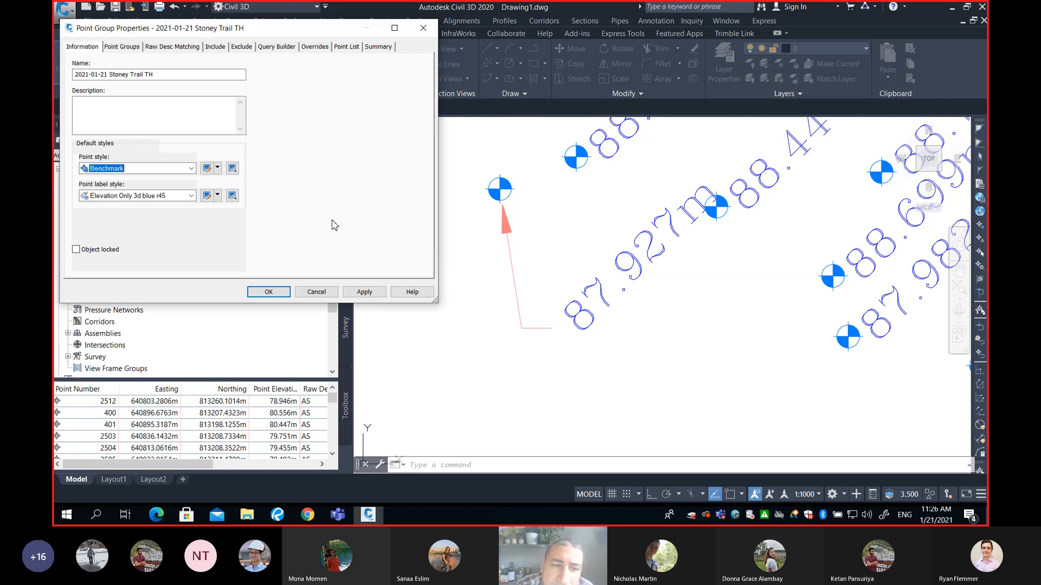
click(322, 292)
Draw a circle with a radius of 1 in an empty area beside the survey points
scroll(661, 266, down, 4)
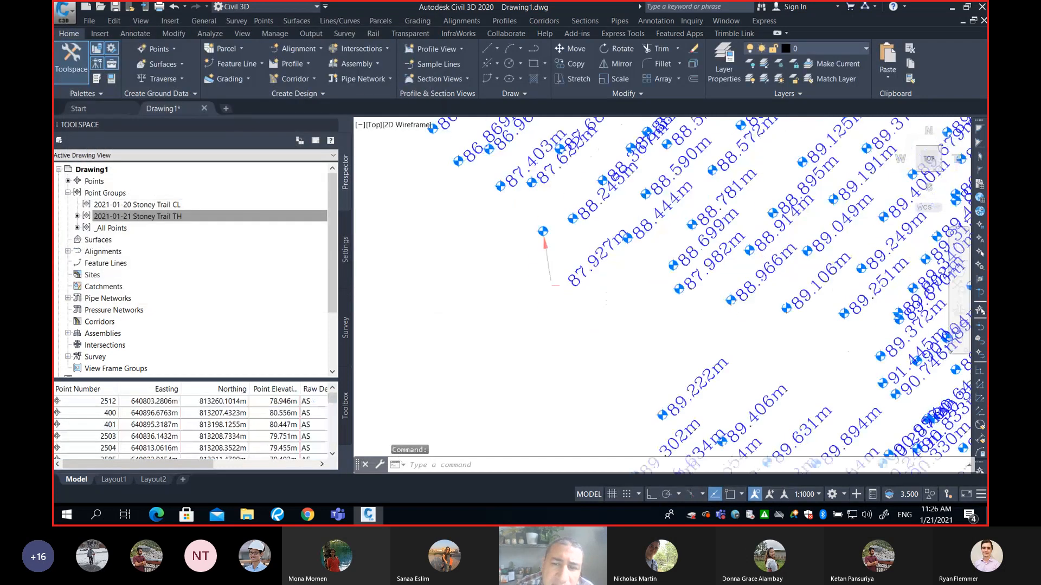
scroll(662, 266, down, 3)
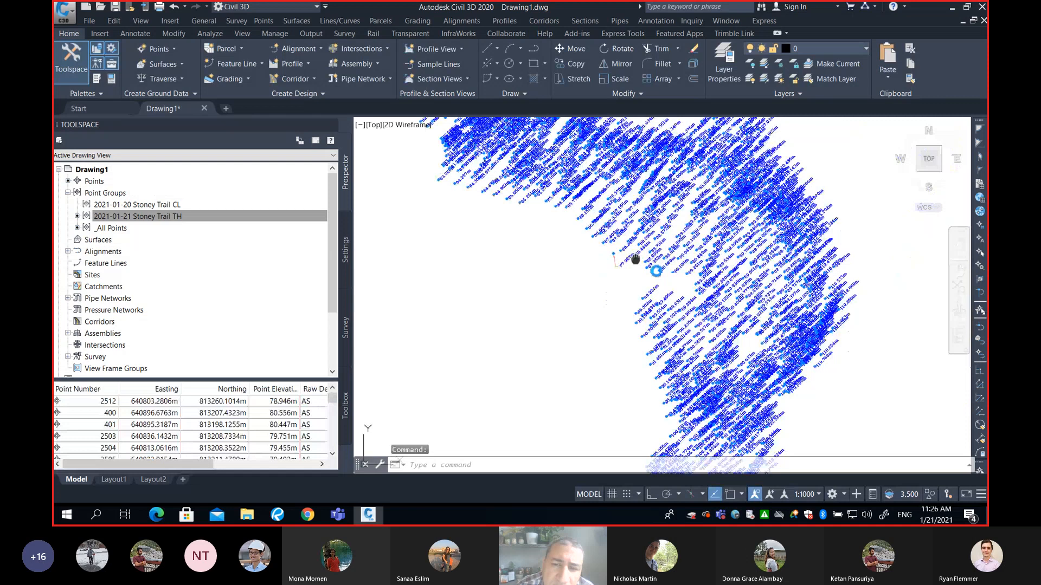
mouse_move(635, 259)
middle_down()
mouse_move(682, 300)
mouse_move(742, 249)
mouse_move(634, 281)
middle_up()
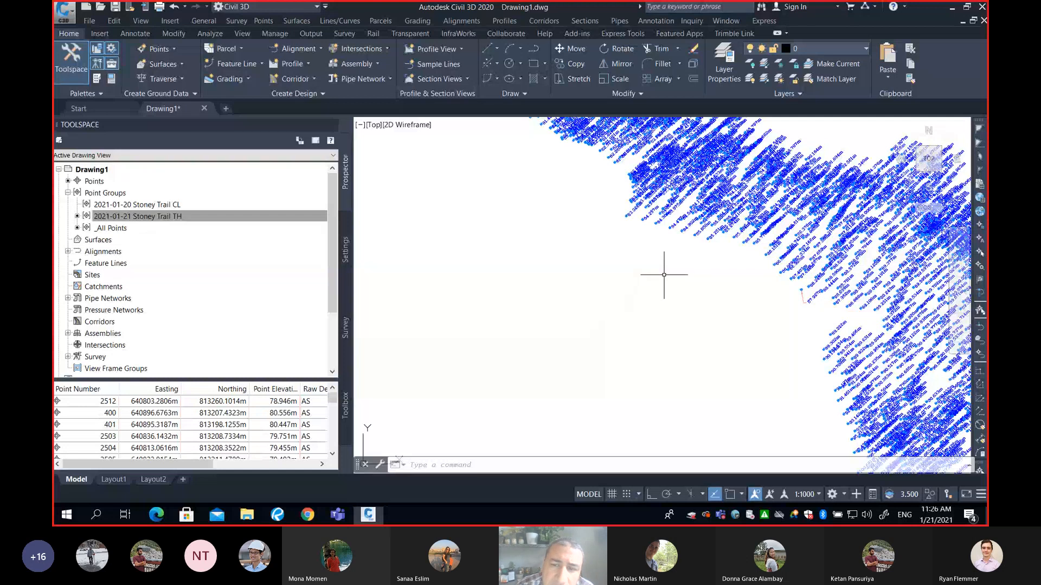
scroll(664, 275, up, 3)
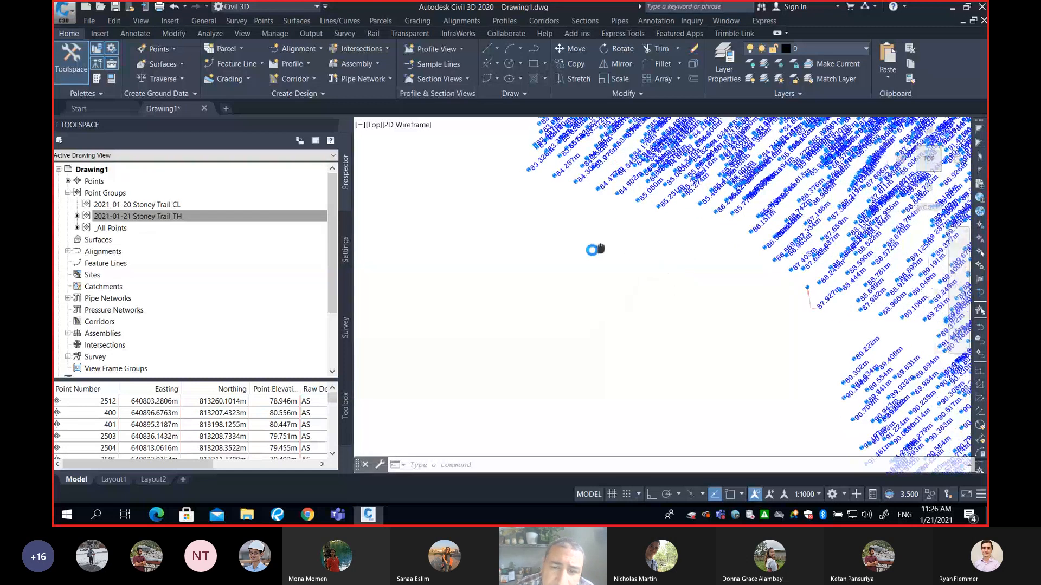
scroll(595, 249, up, 2)
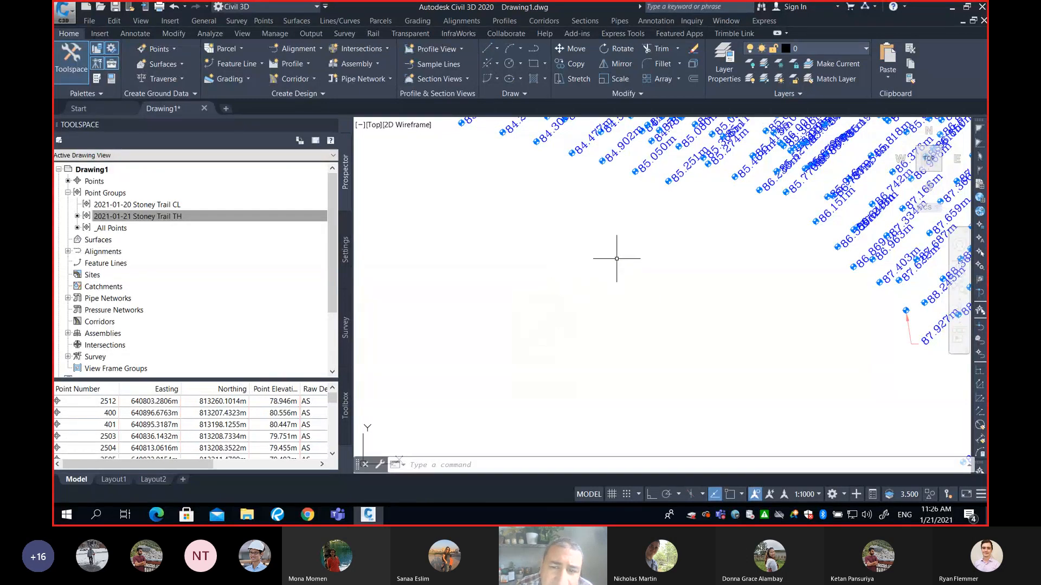
scroll(617, 260, up, 2)
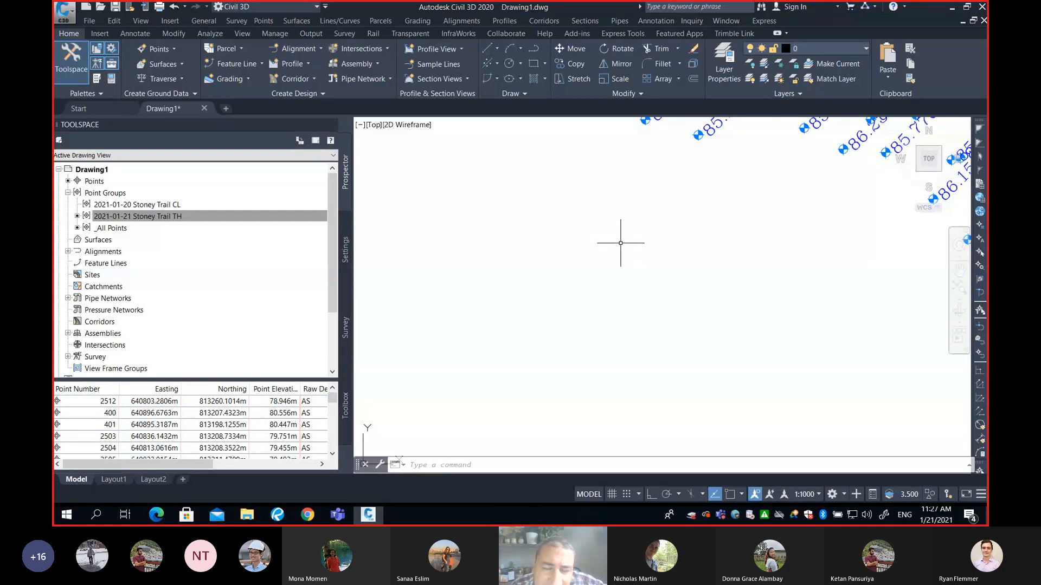
scroll(620, 243, up, 3)
text(c)
key(Return)
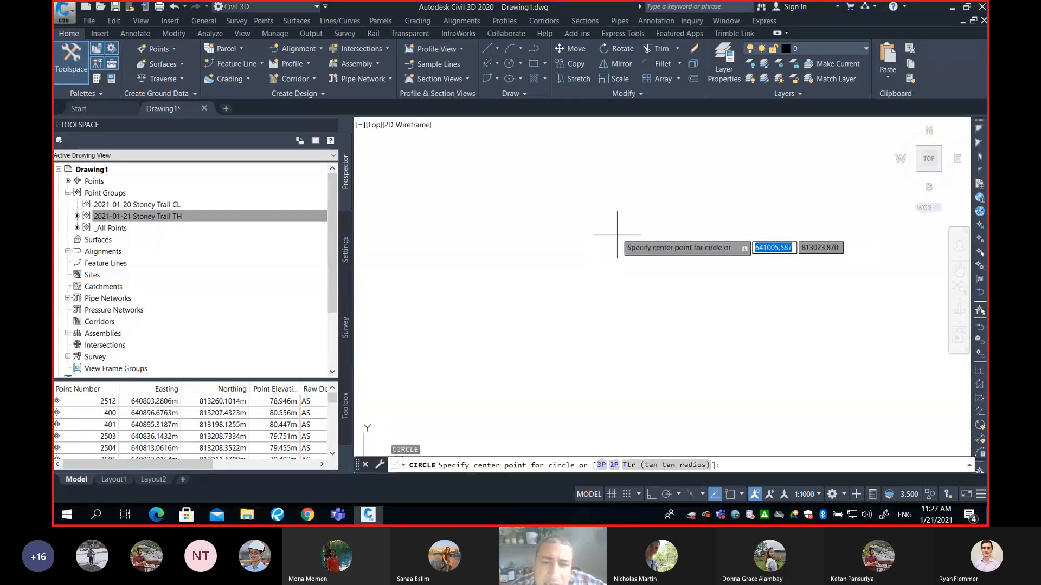
click(615, 229)
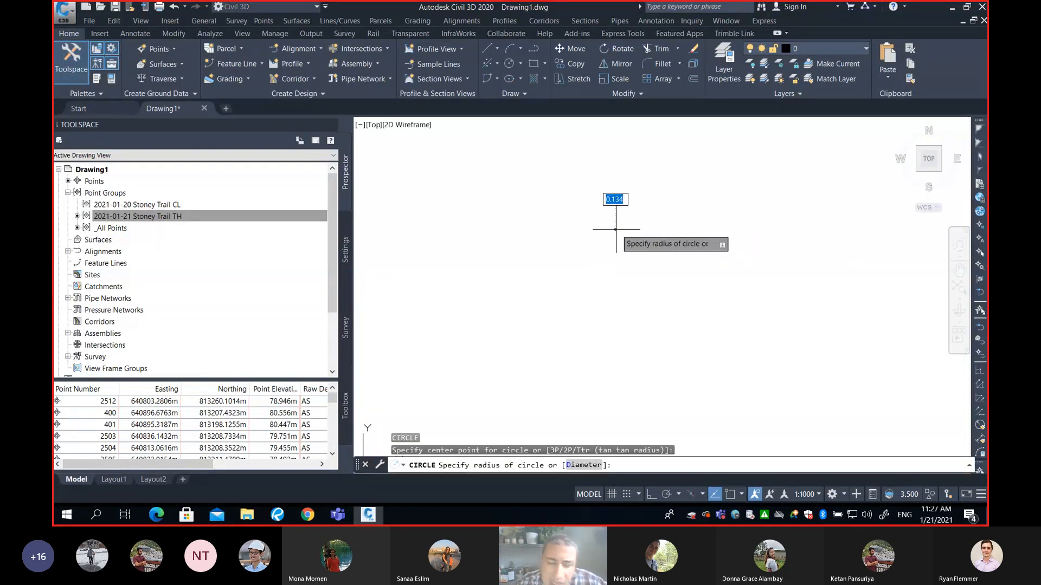
text(r)
key(Return)
text(1)
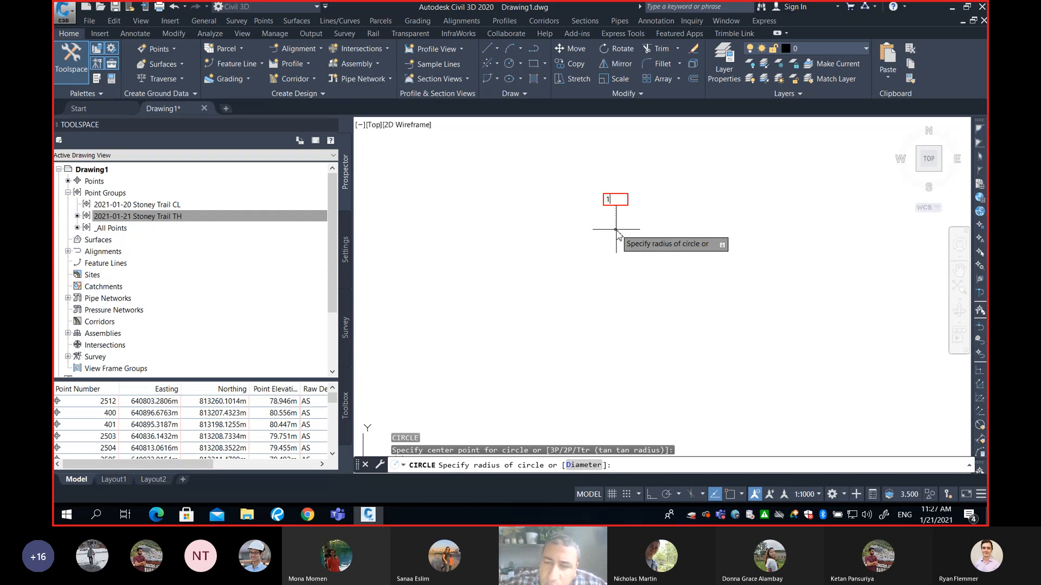
key(Return)
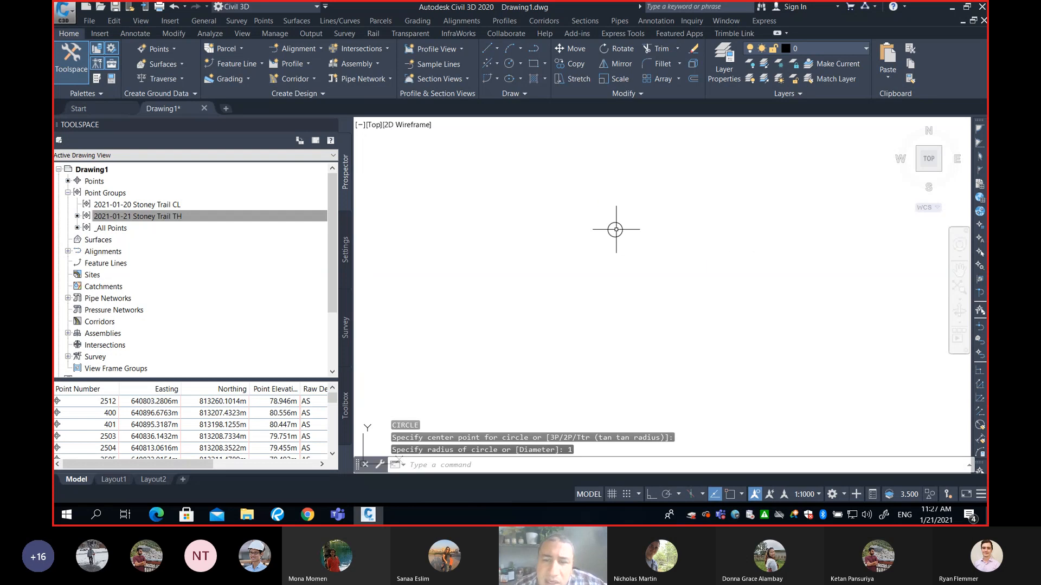
Draw a vertical line 2 units long upward from the centre of the circle
scroll(620, 229, up, 4)
middle_drag(620, 221, 603, 287)
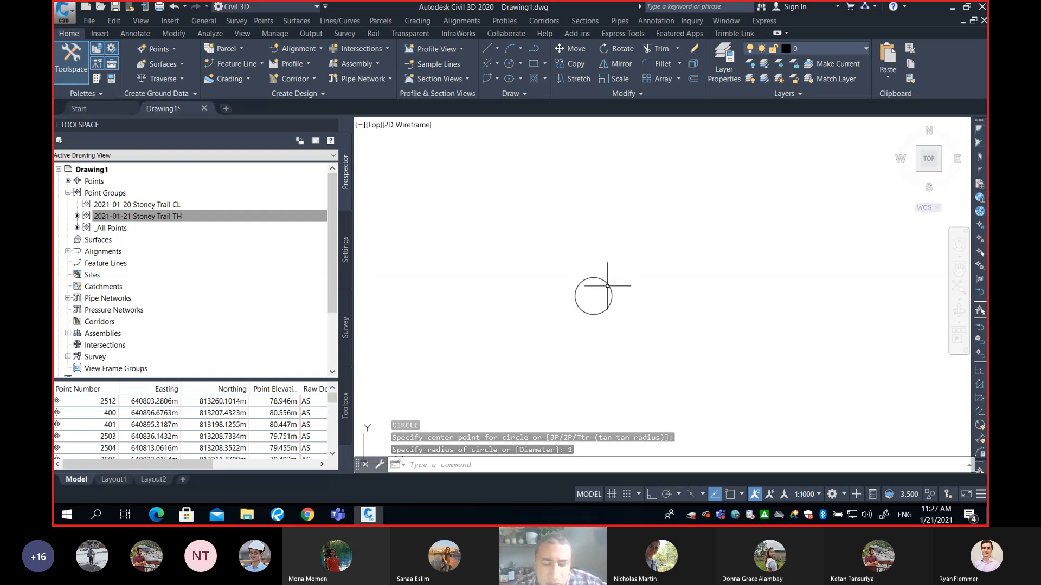
text(l)
key(Return)
text(cen)
key(Return)
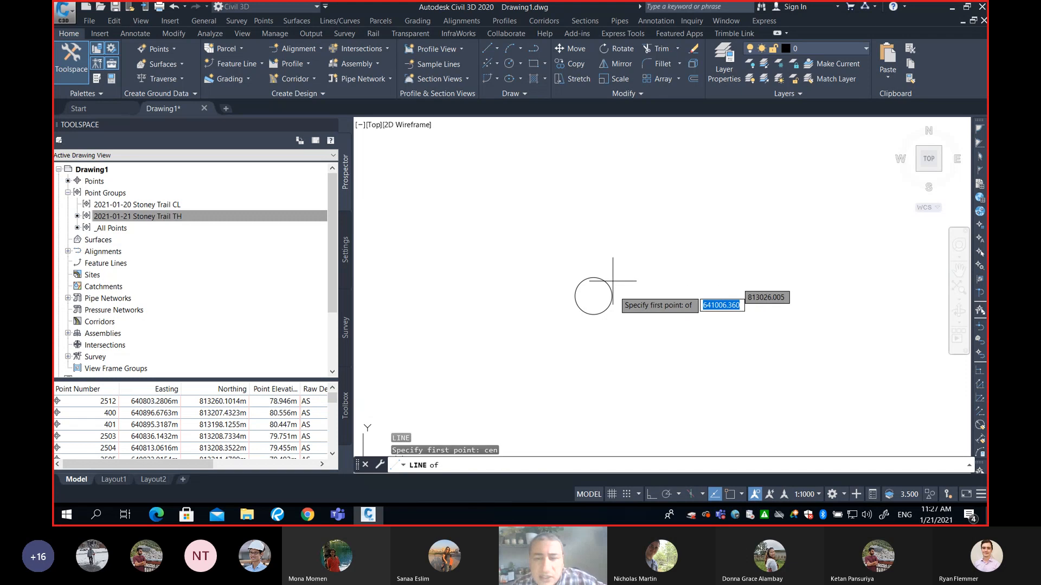
click(607, 291)
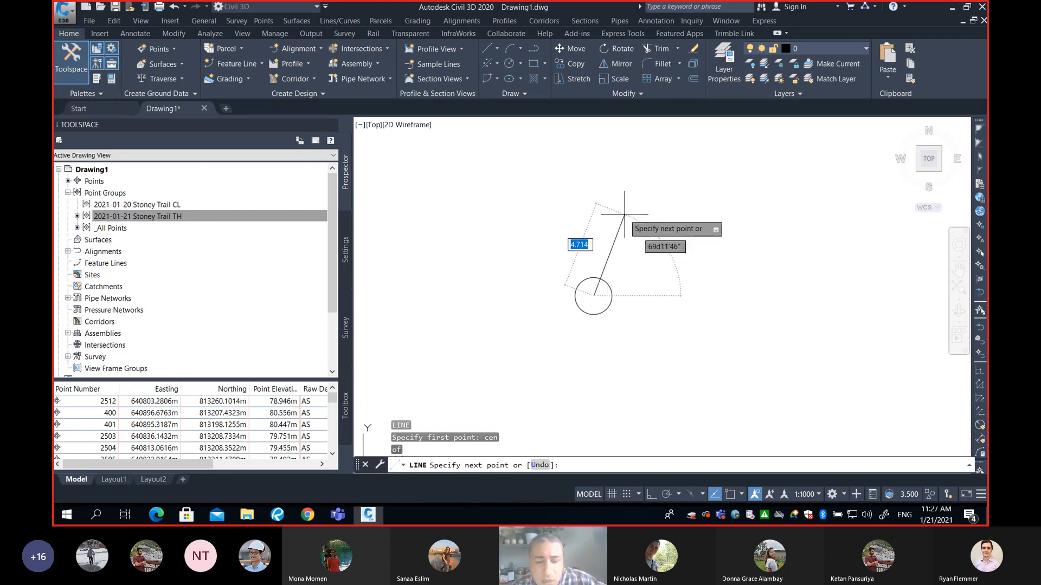
key(F8)
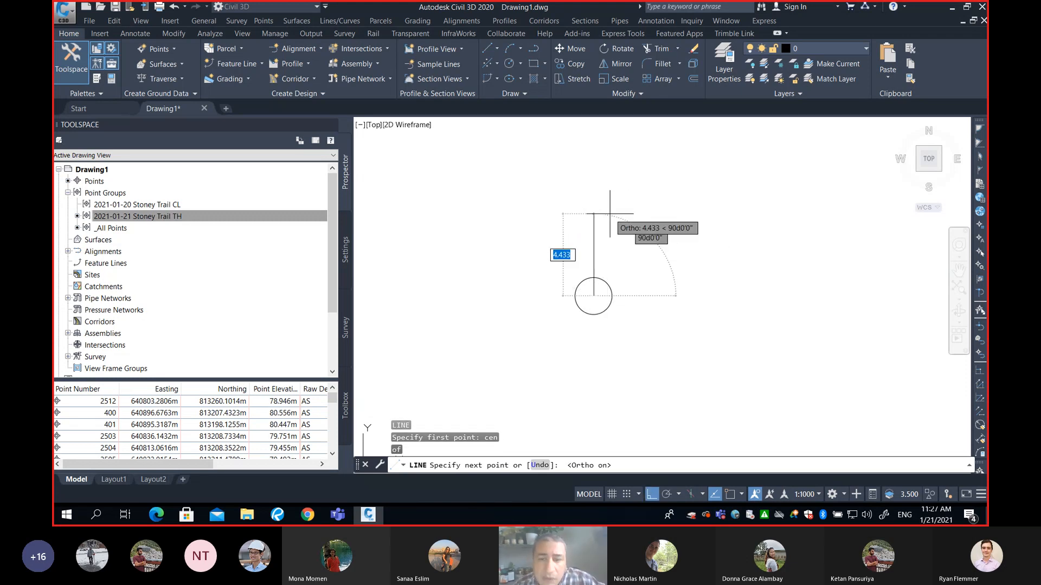
text(2)
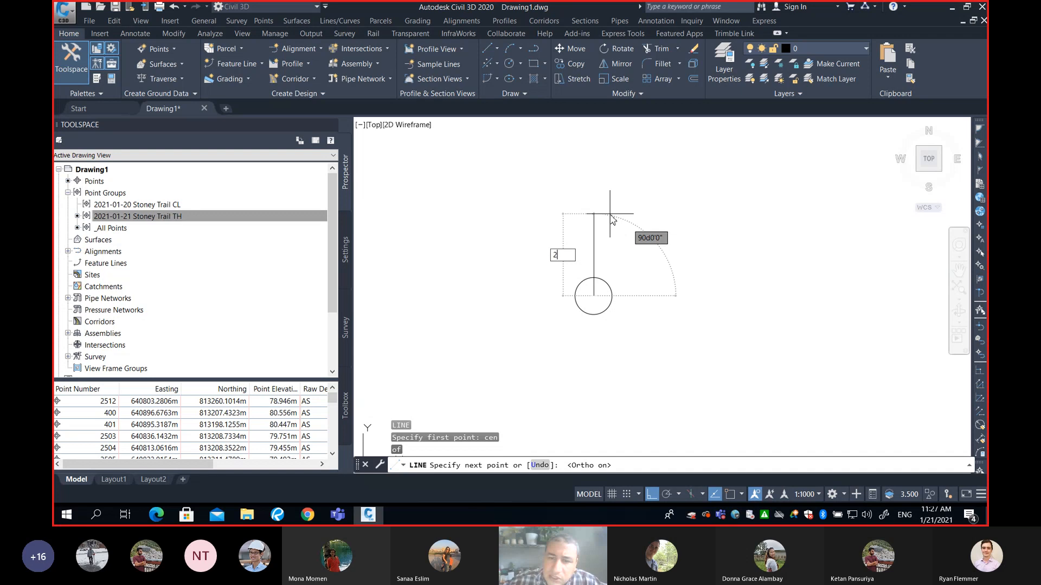
key(Return)
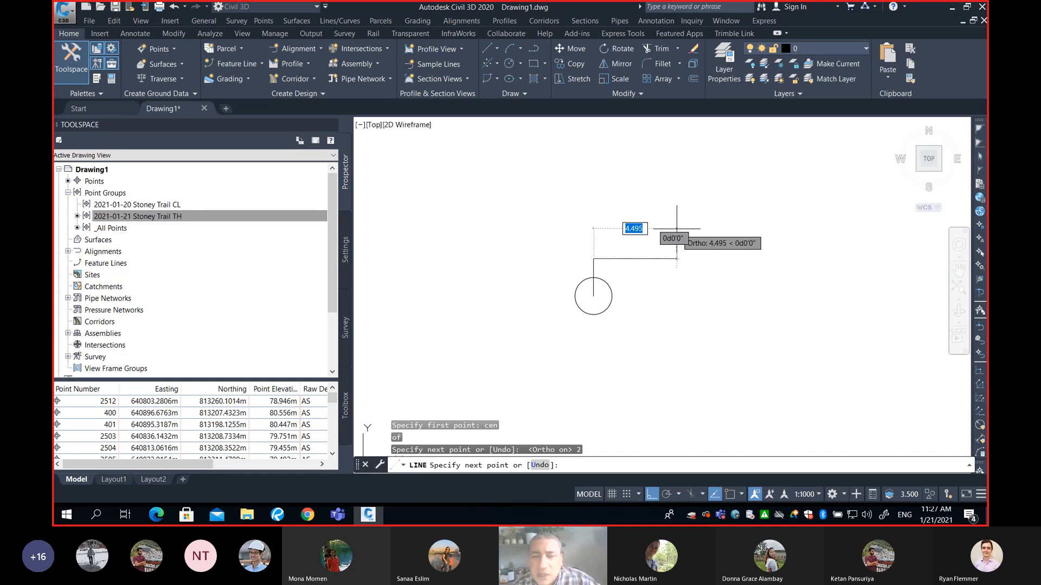
key(Return)
Draw a circle with a radius of 0.5 centred on the top endpoint of the line
scroll(615, 269, up, 4)
scroll(615, 268, up, 2)
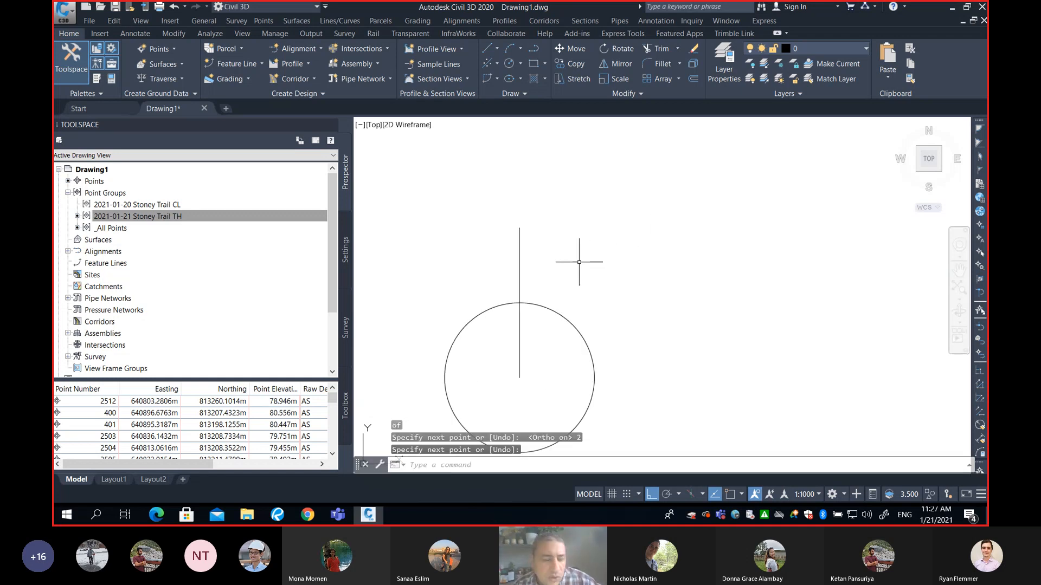
text(c)
key(Return)
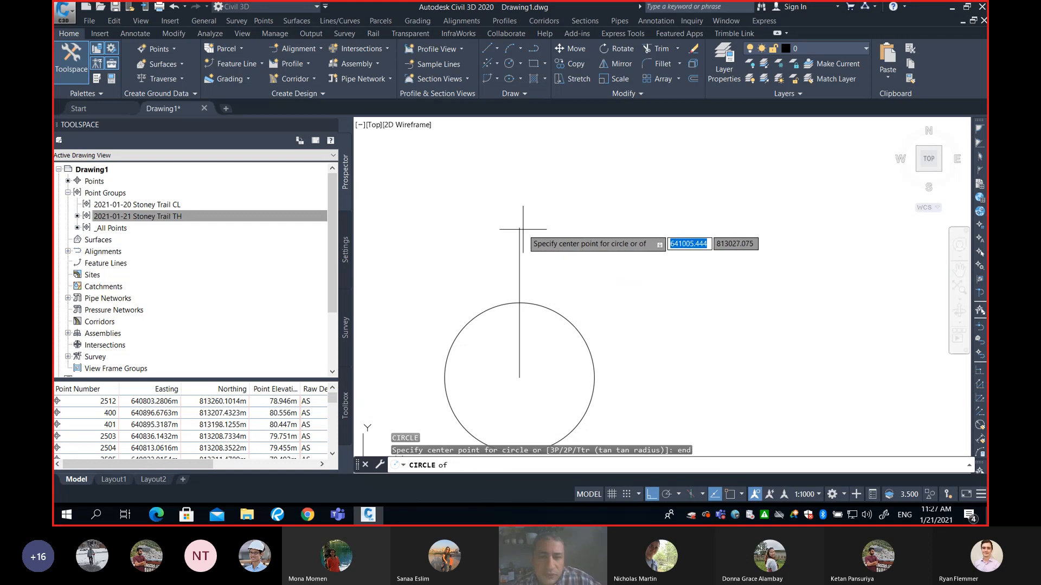
text(end)
key(Return)
click(519, 227)
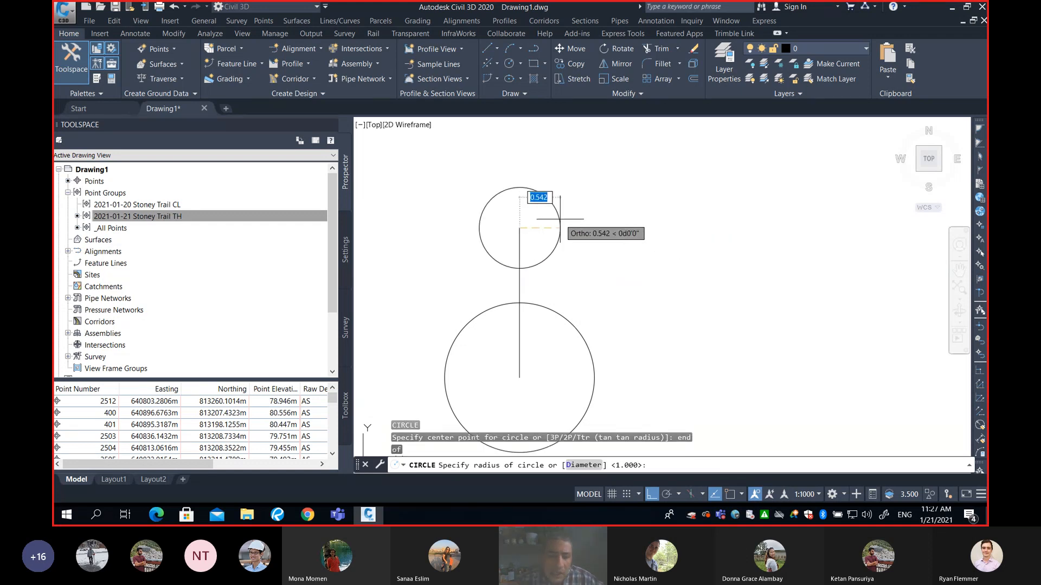
text(0.5)
key(Return)
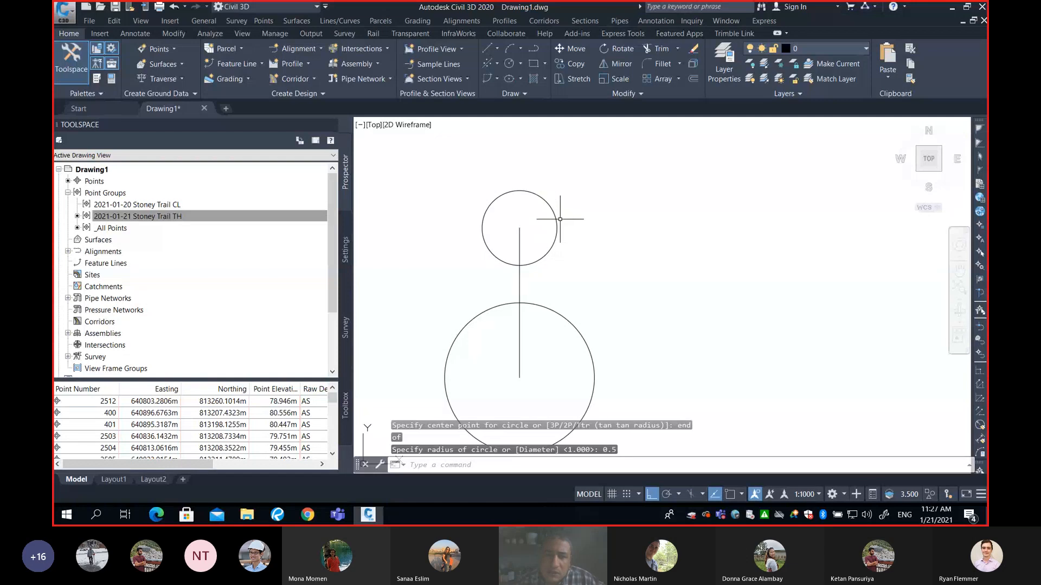
Trim the part of the line inside the small circle, using the circle as the cutting edge
middle_drag(618, 239, 688, 198)
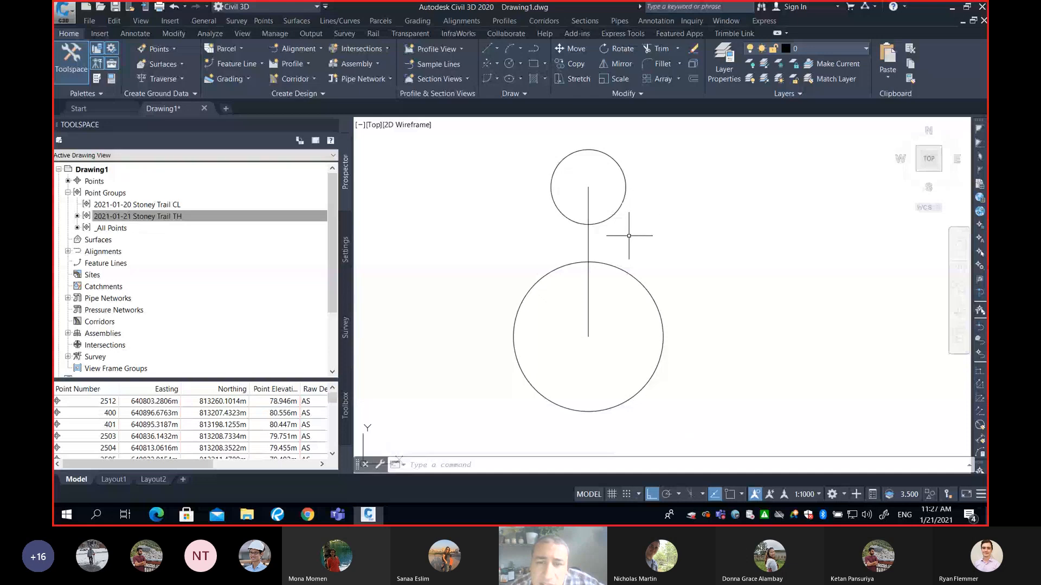
text(tr)
key(Return)
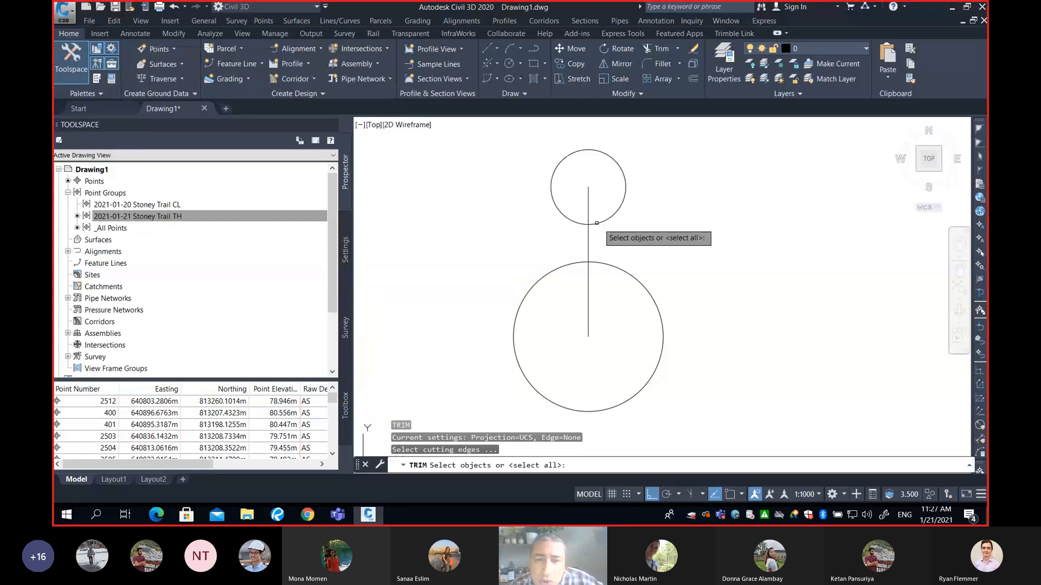
click(596, 222)
key(Return)
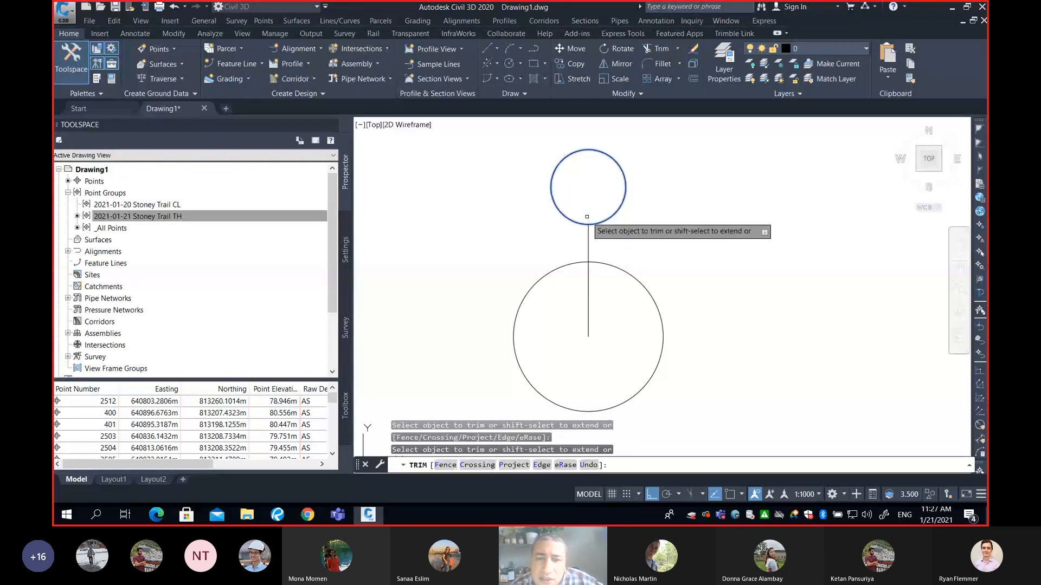
key(Return)
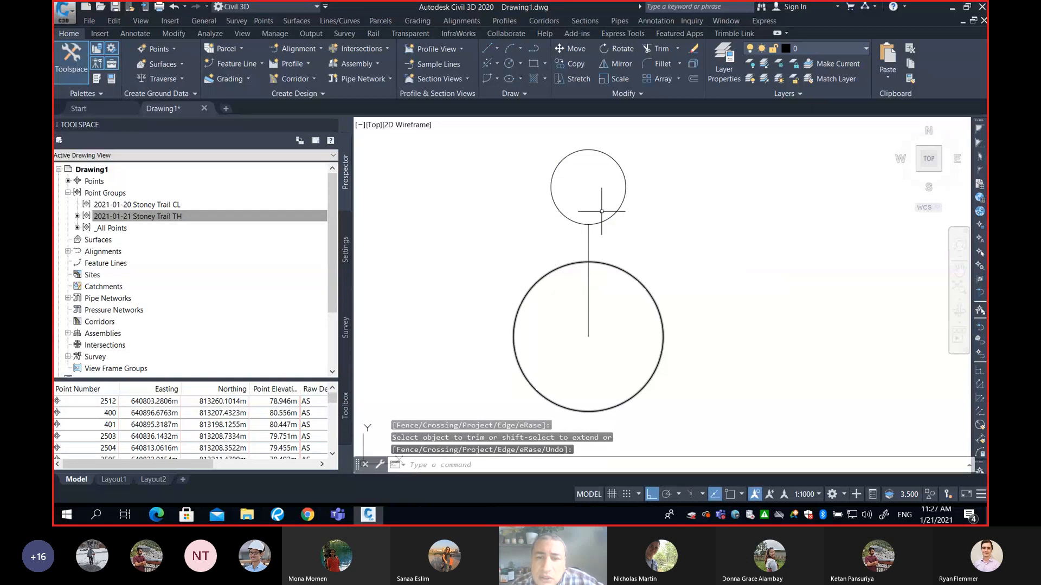
Fill the small circle with a solid hatch
text(h)
key(Return)
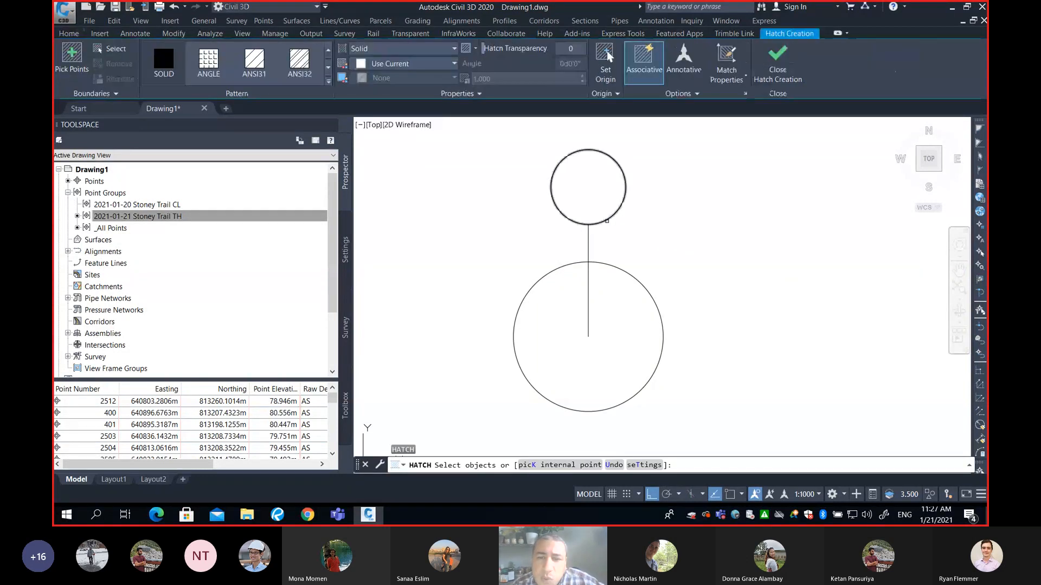
click(603, 222)
key(Return)
Change the colour of the solid hatch to colour 1 (red)
click(591, 193)
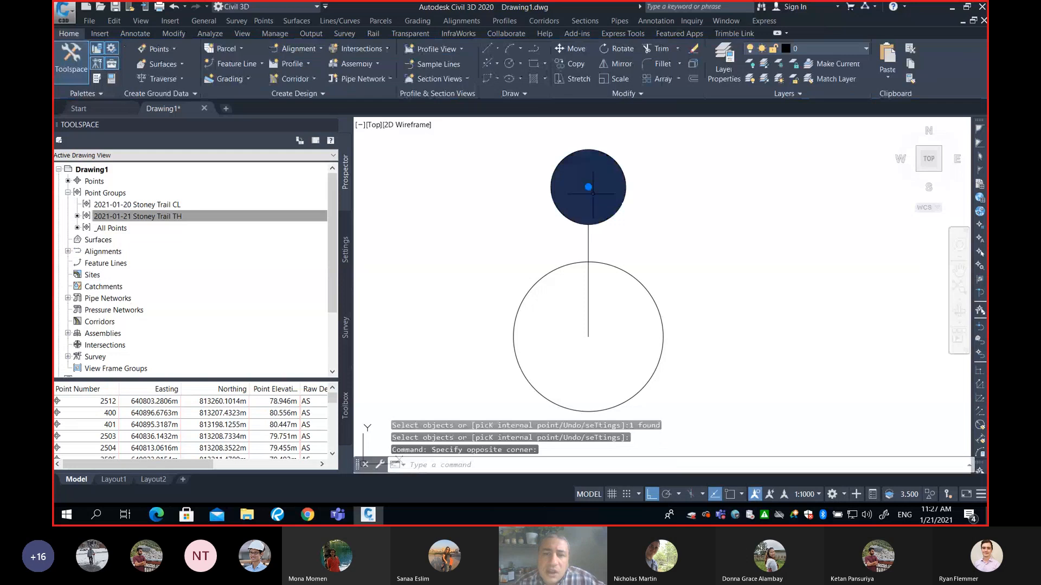
text(-ch)
key(Return)
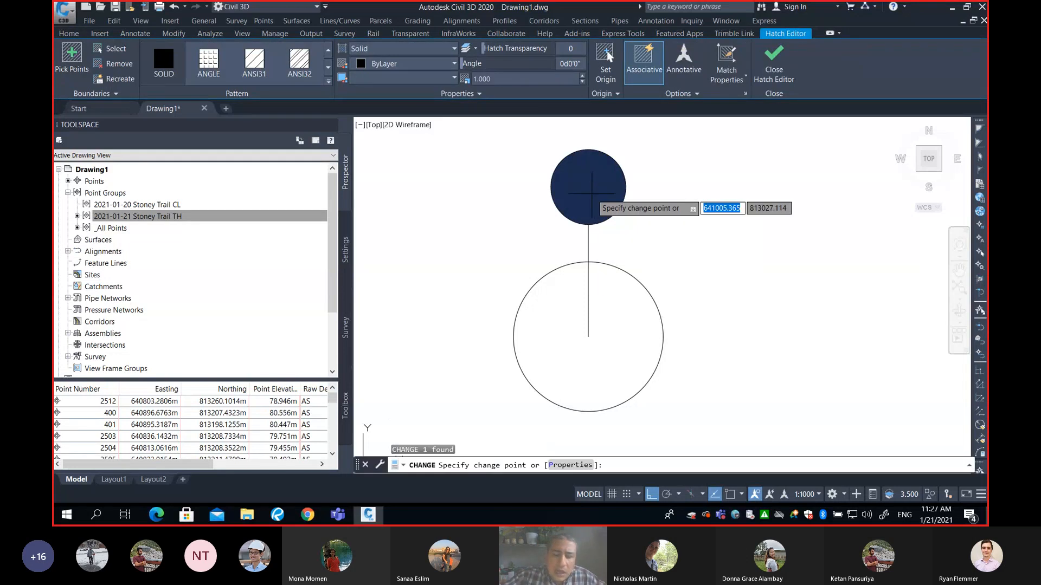
text(p)
key(Return)
text(c)
key(Return)
text(1)
key(Return)
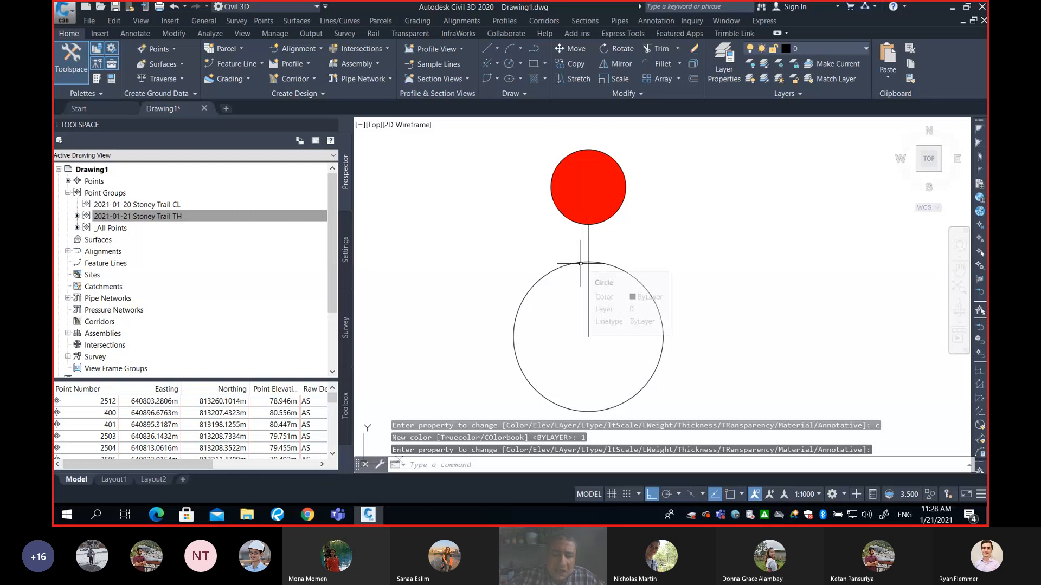
Convert the vertical line to a polyline and set its width to 0.25
text(pe)
key(Return)
click(588, 239)
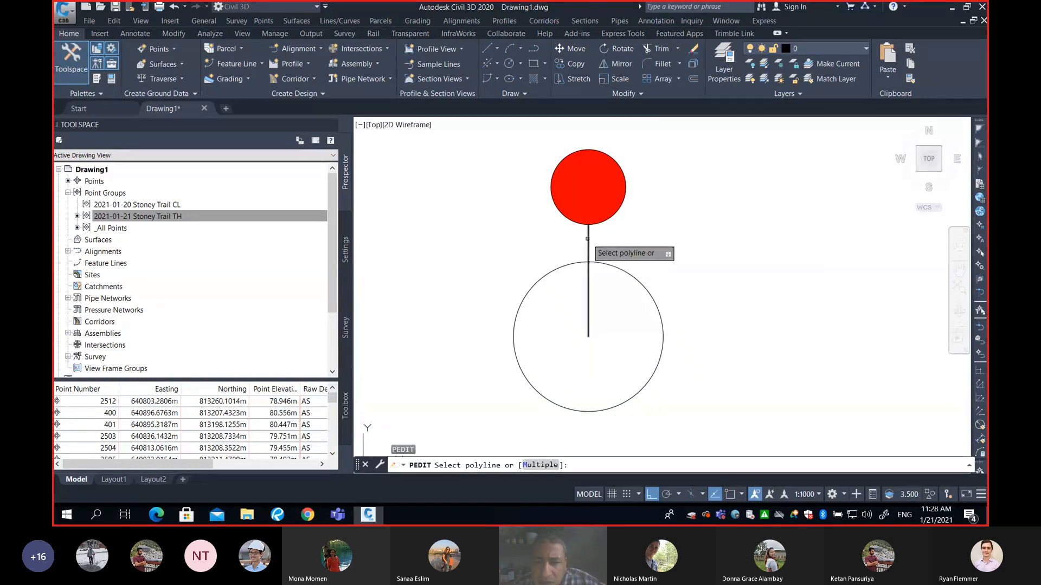
text(w)
key(Return)
text(0.25)
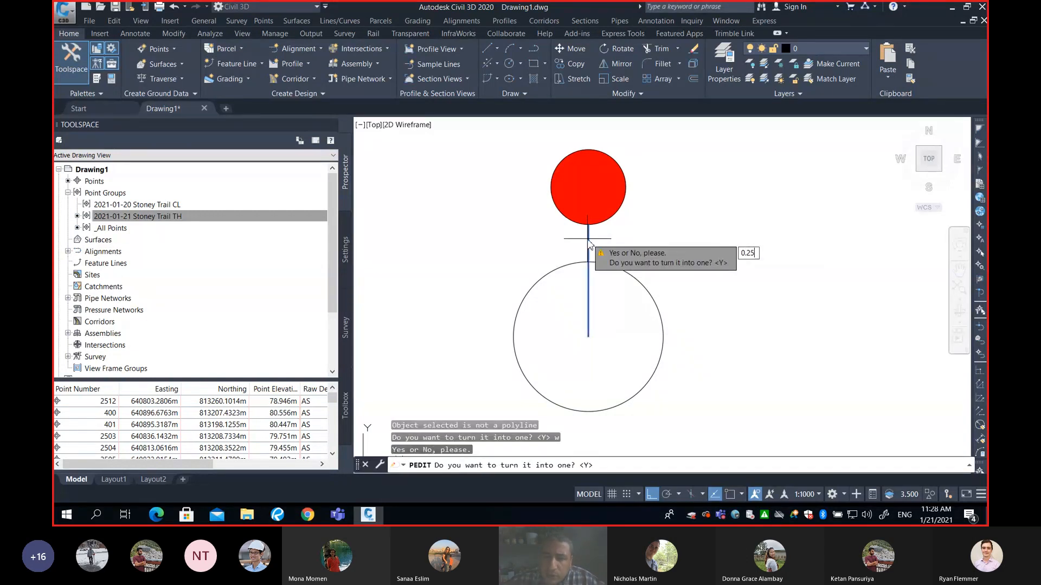
key(Return)
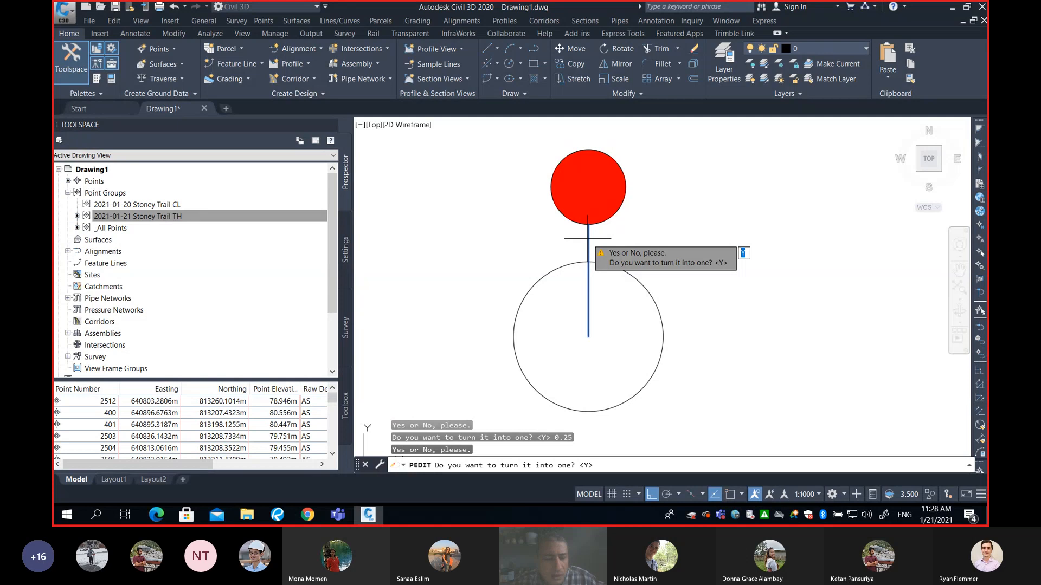
key(Return)
text(w)
key(Return)
text(0.25)
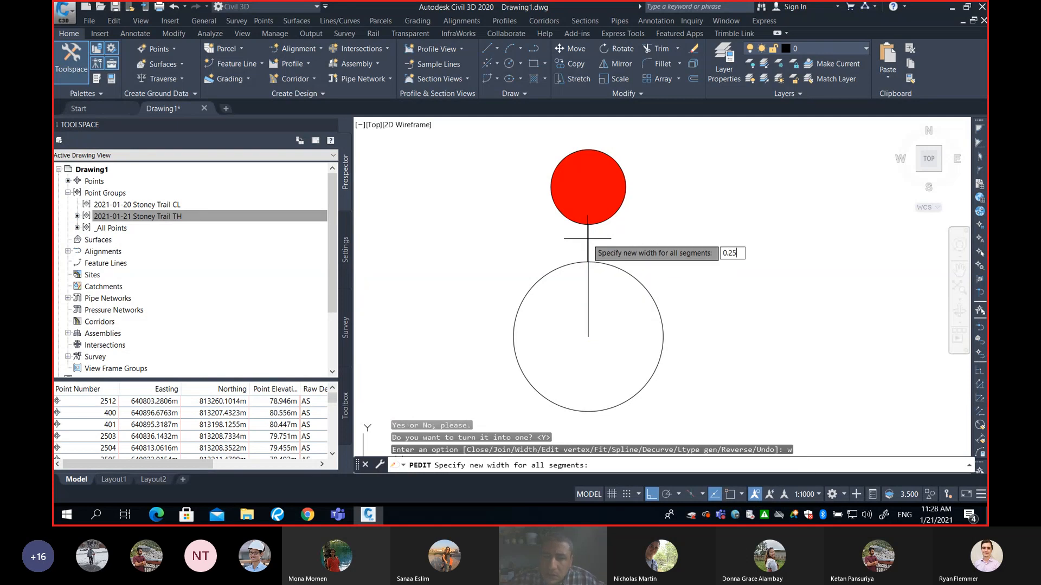
key(Return)
key(Escape)
key(Escape)
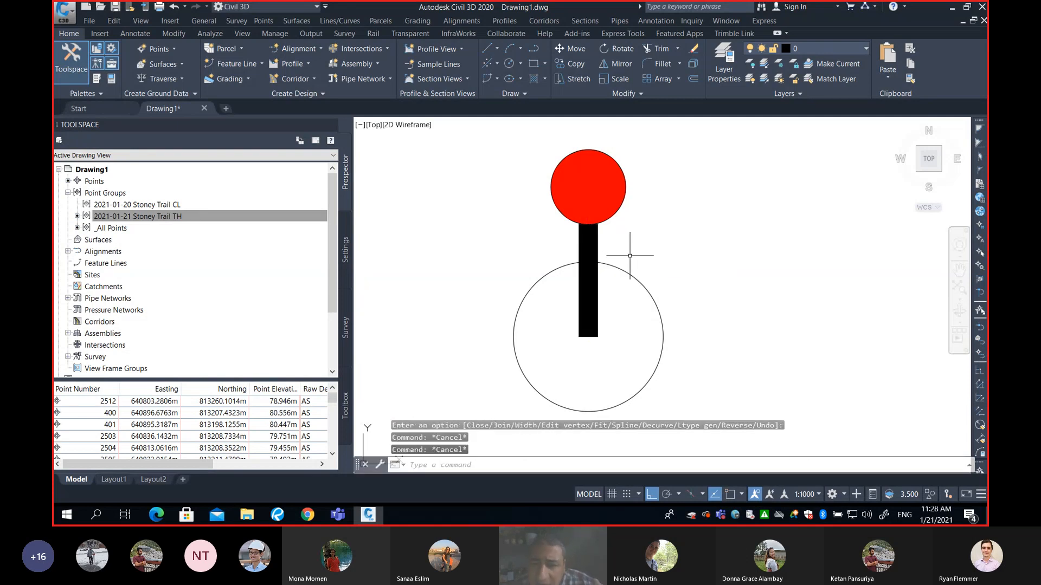
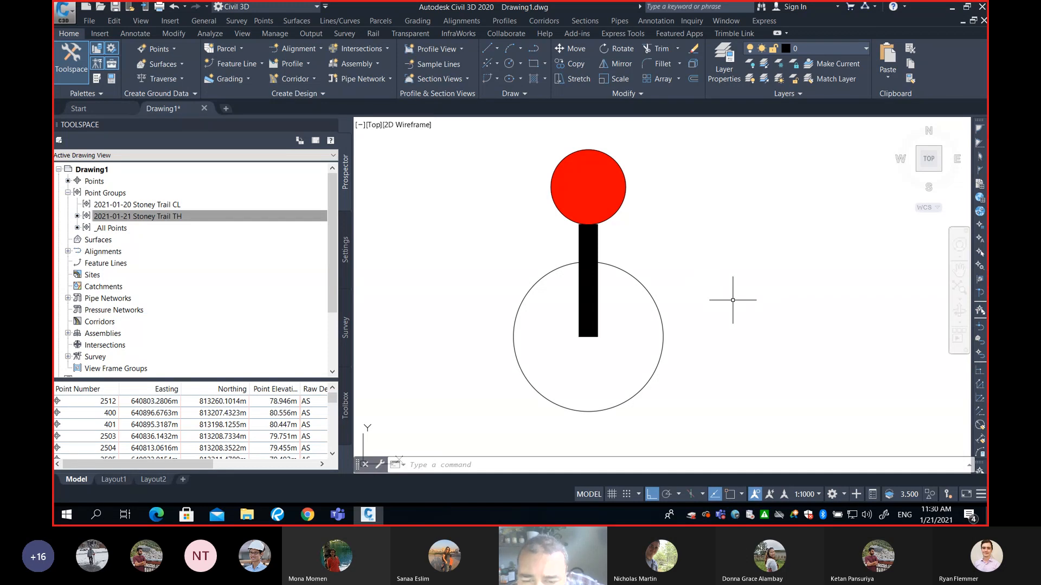
click(690, 237)
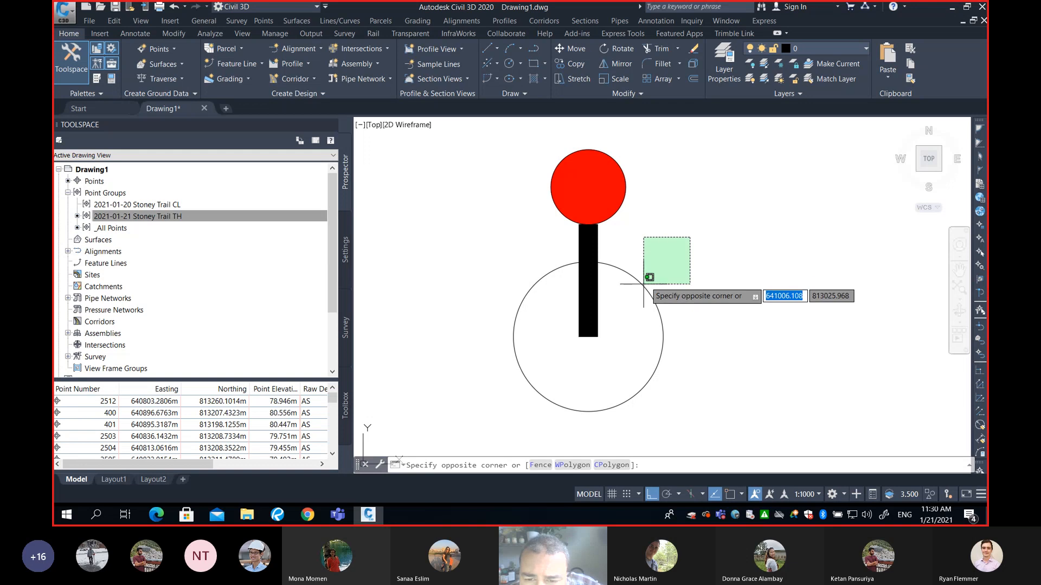
click(633, 303)
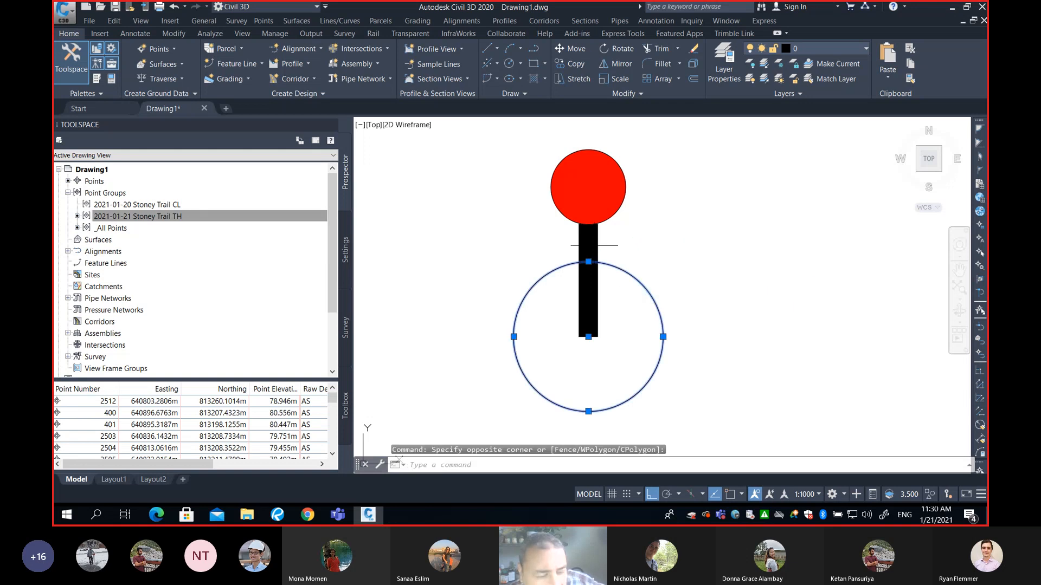
key(Escape)
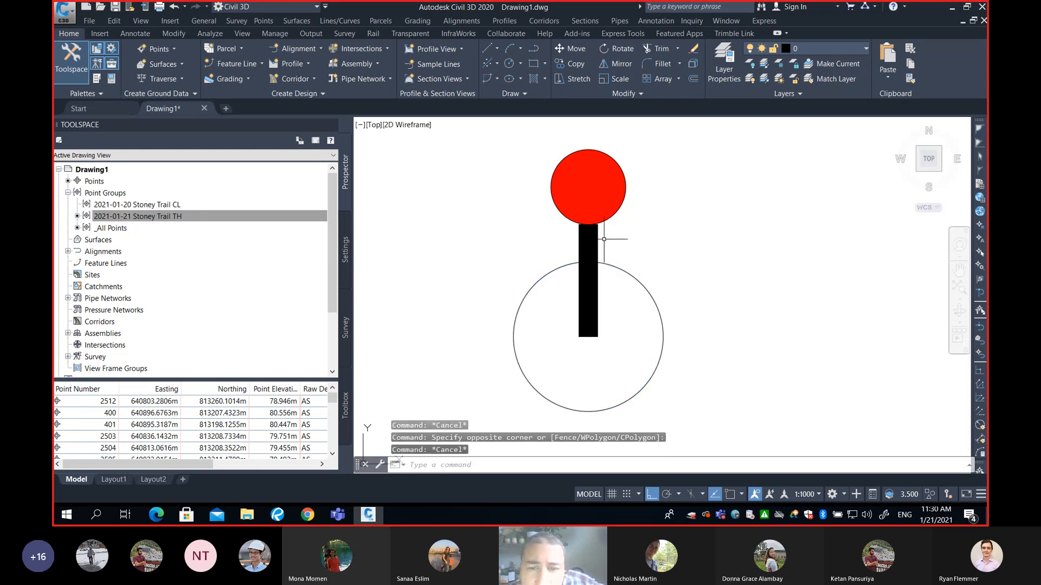
click(625, 200)
key(Escape)
click(588, 186)
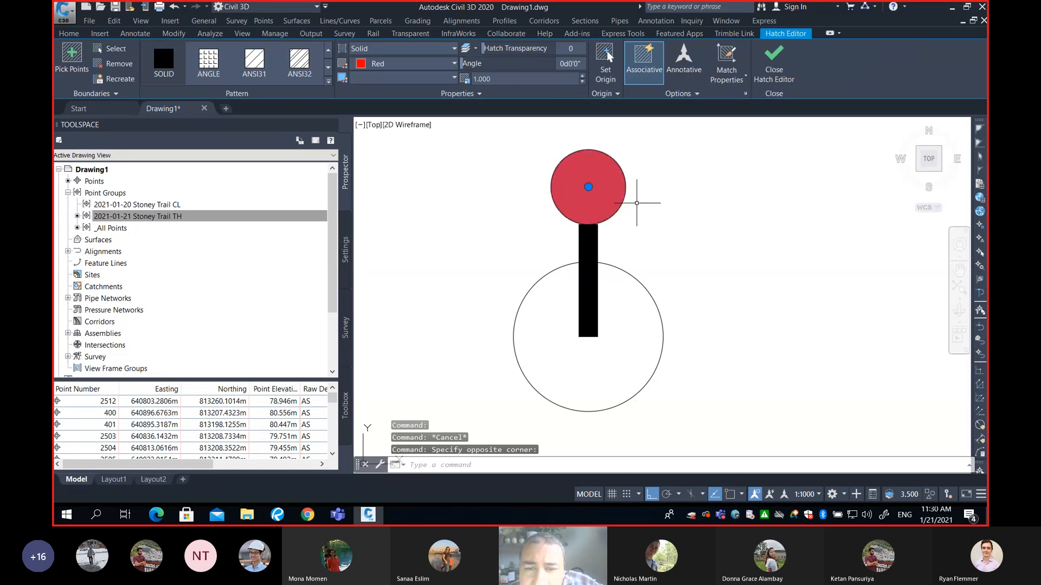
key(Escape)
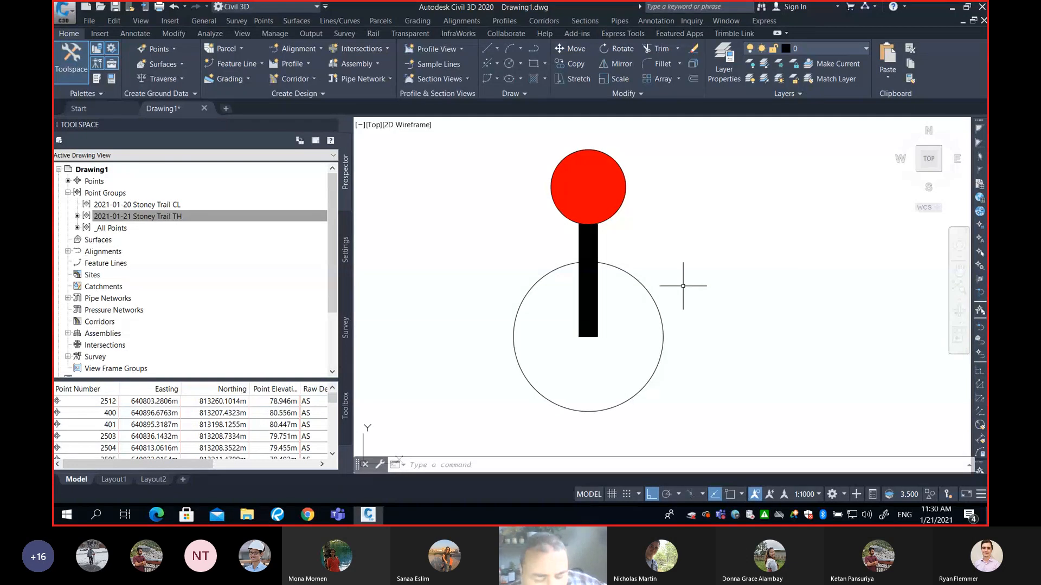
Start defining a new block named Electric Post
click(614, 467)
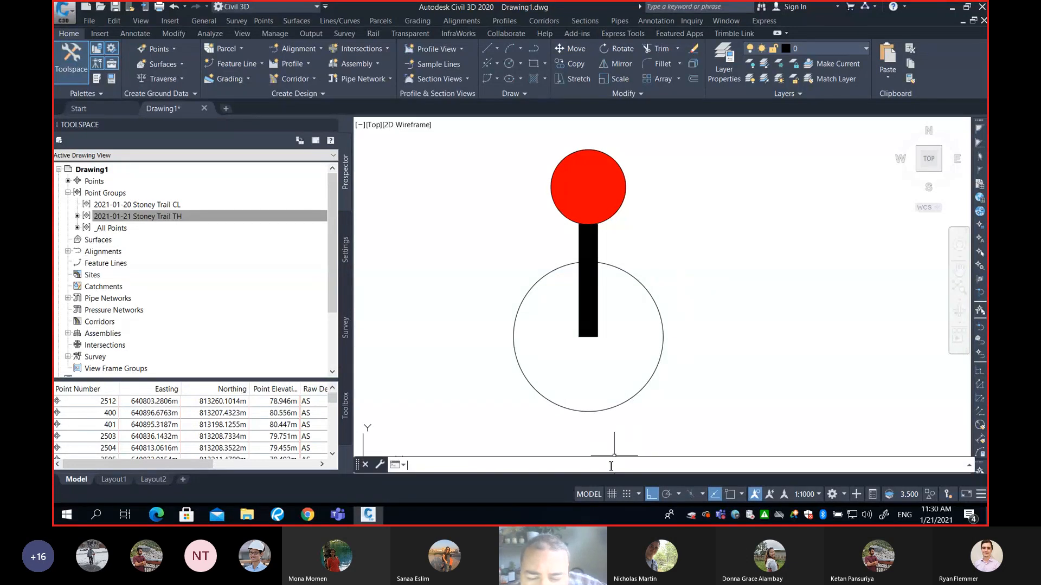
text(B)
key(Return)
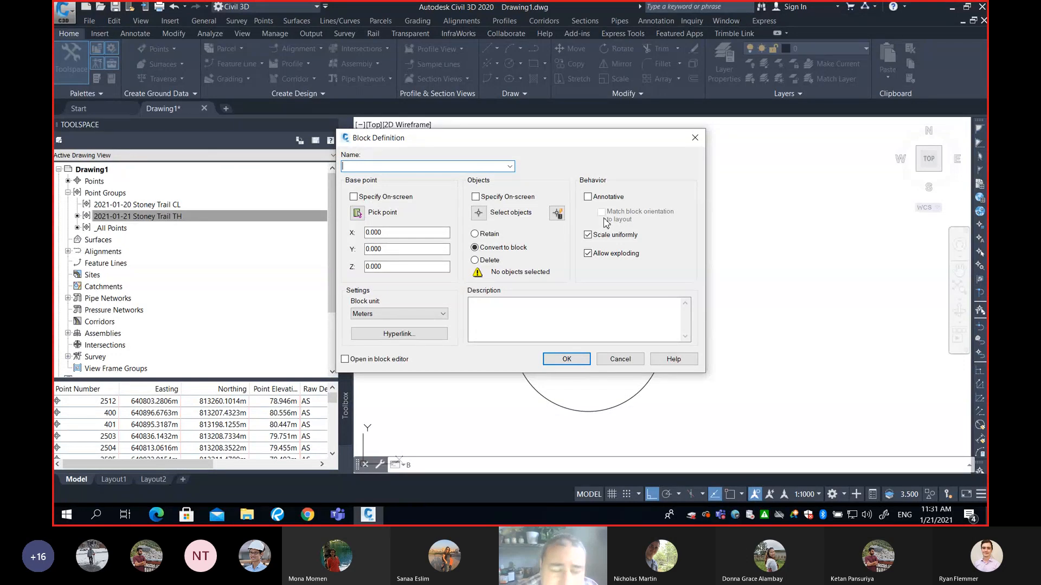
text(Electric)
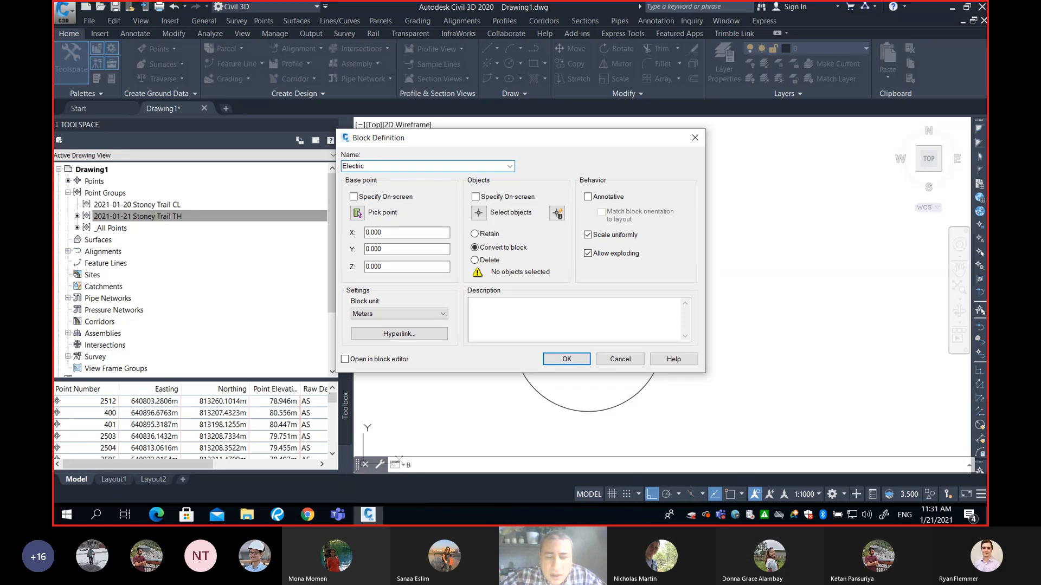
text( Post)
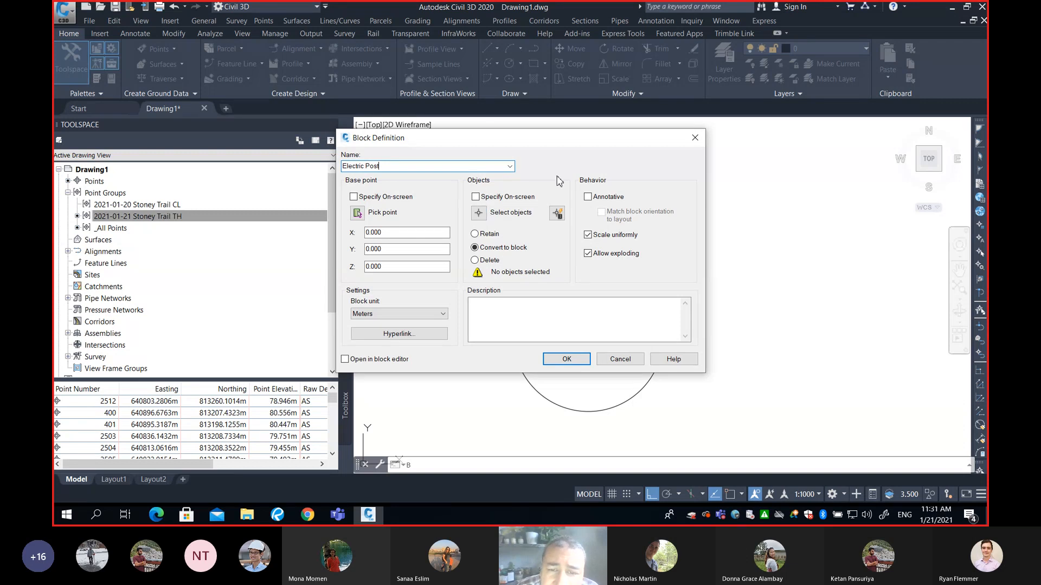
Select both circles, the line and the hatch as the block's objects
click(479, 213)
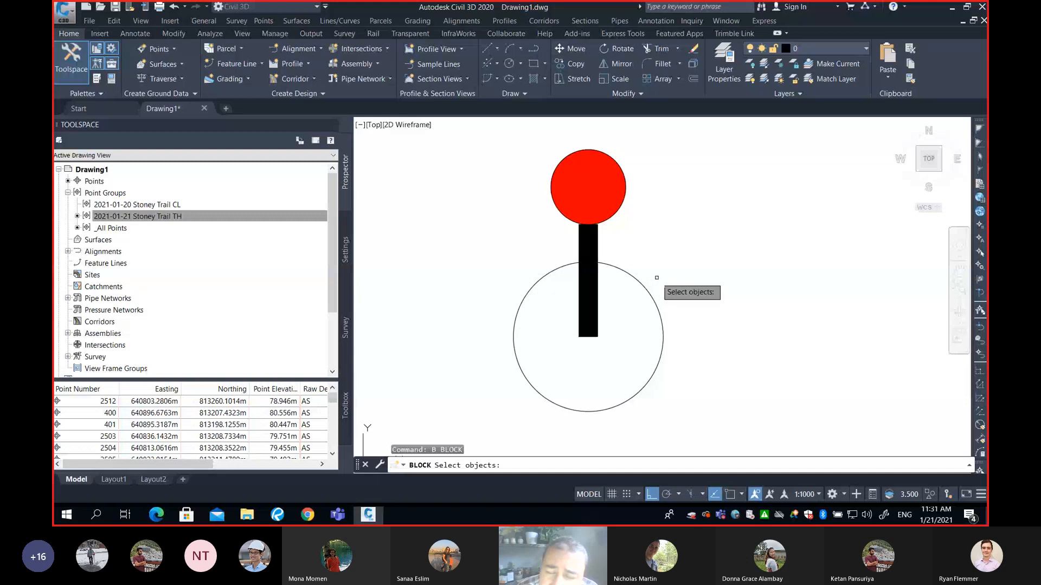
click(734, 138)
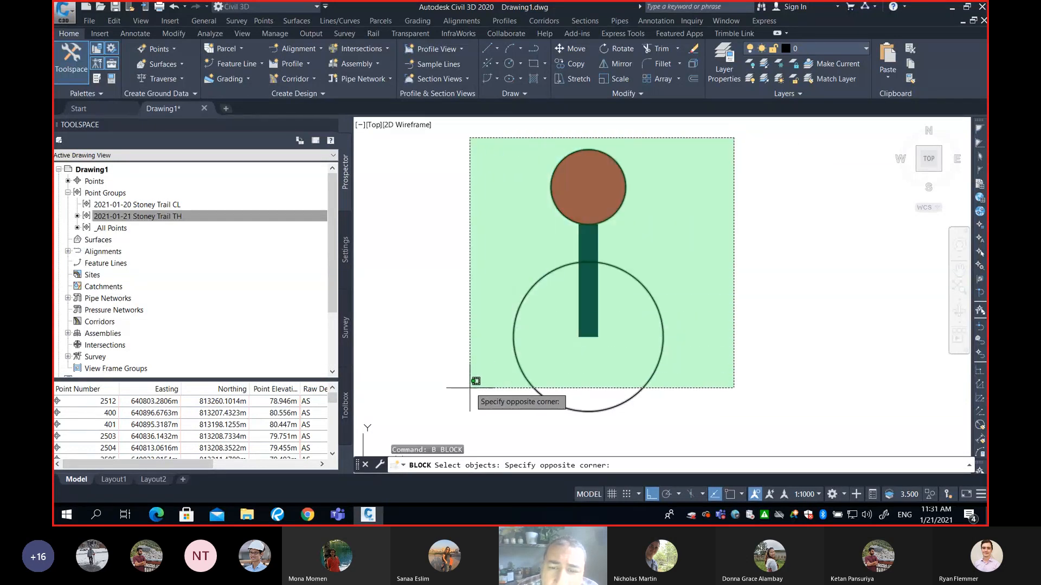
click(471, 409)
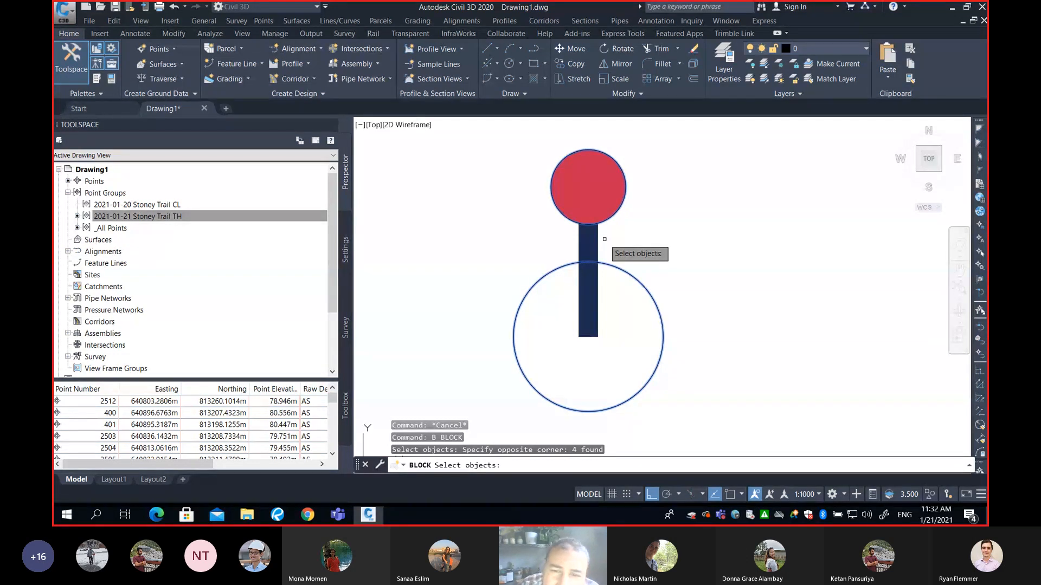
key(Return)
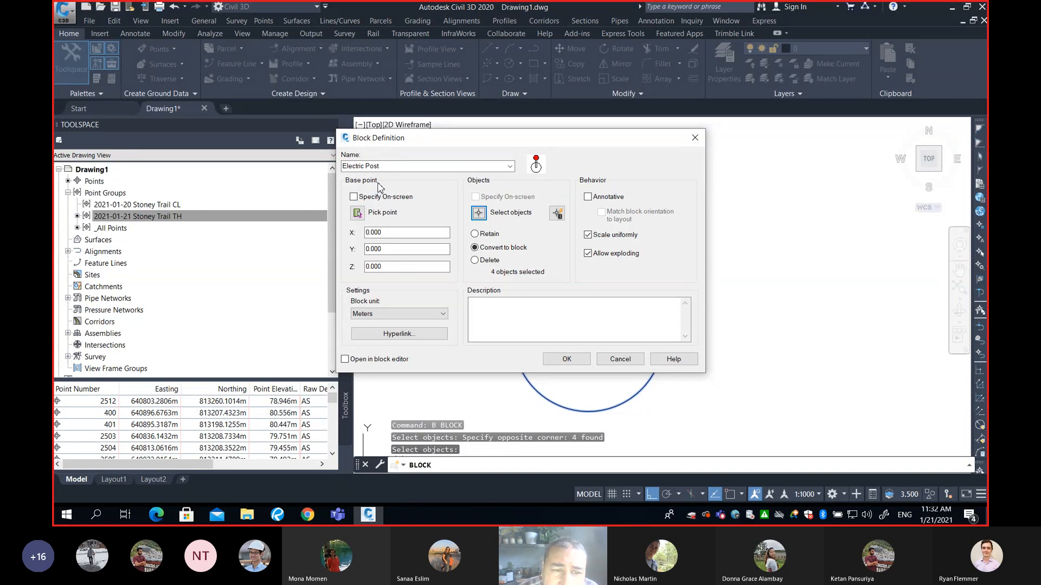
Pick the centre of the large circle as the block's insertion base point
click(399, 234)
click(402, 250)
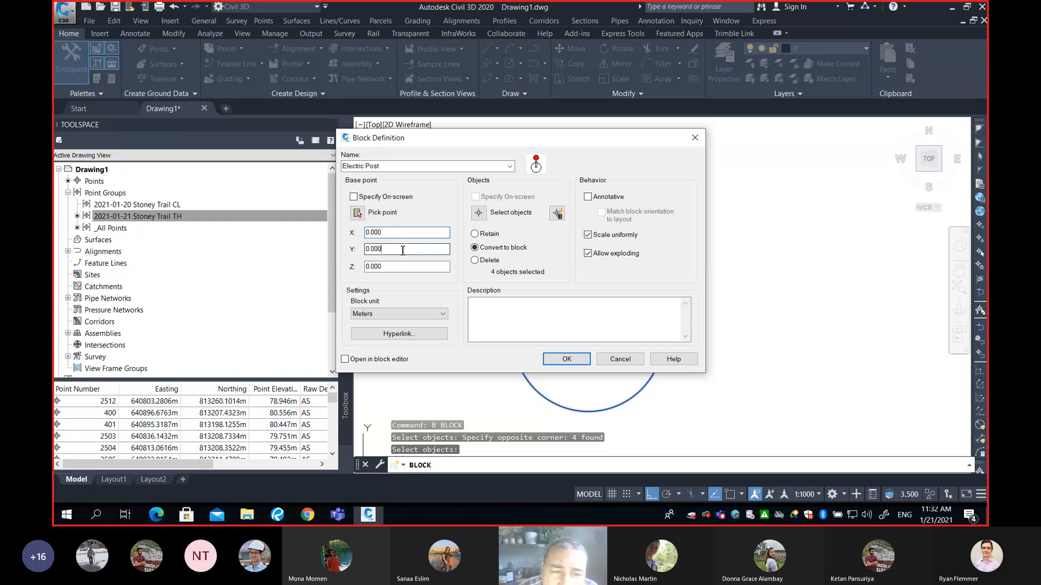
click(408, 265)
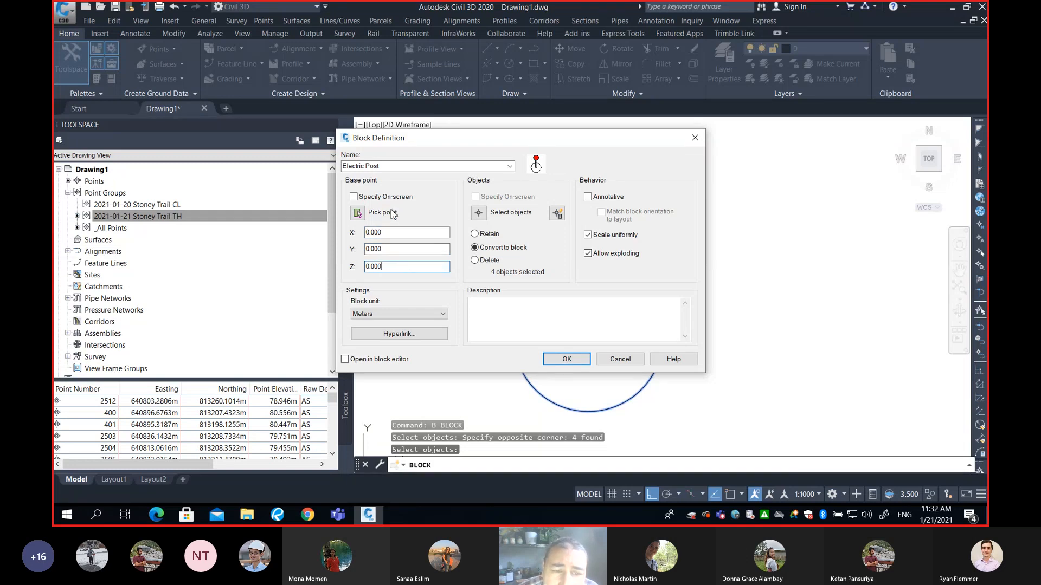
click(399, 232)
click(402, 265)
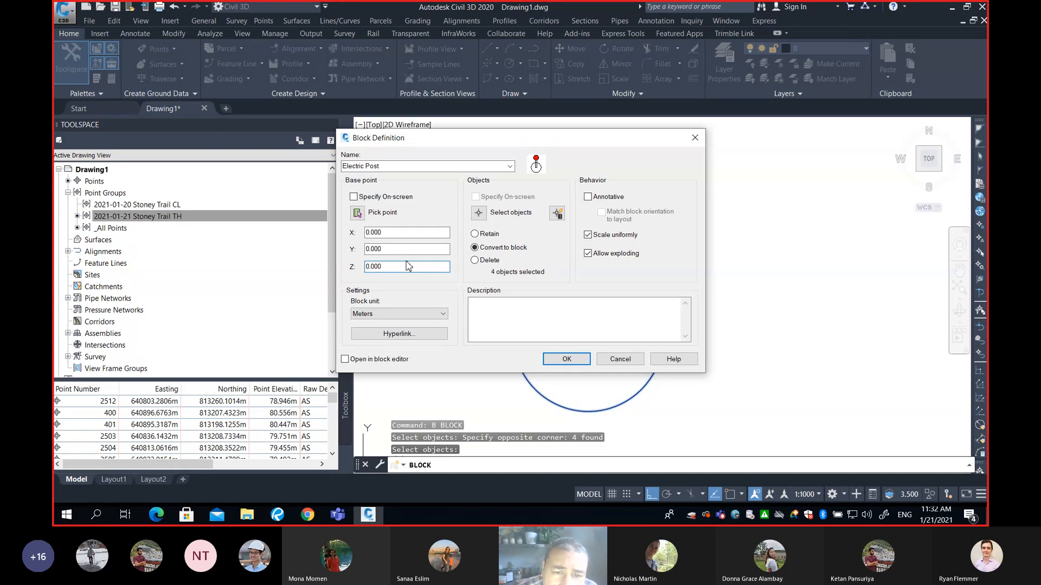
key(shift+Tab)
key(shift+Tab)
key(shift+Tab)
key(shift+Tab)
key(shift+Tab)
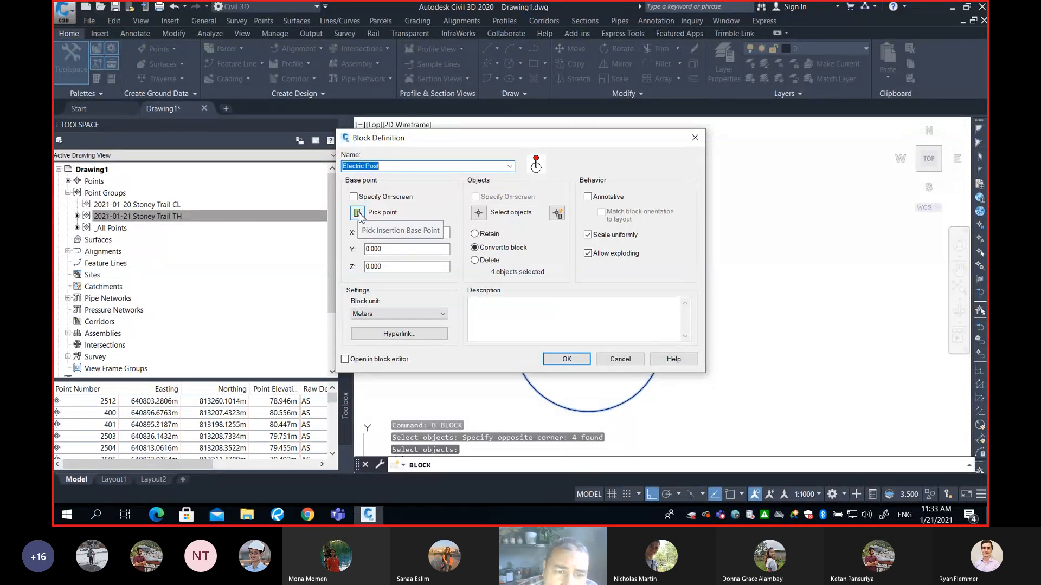
click(358, 214)
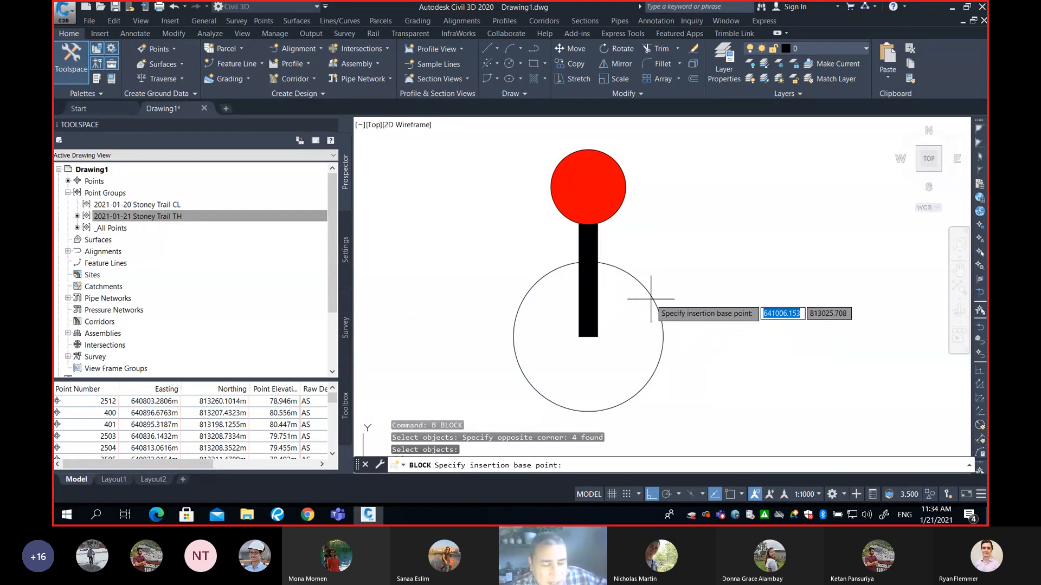
text(cen)
key(Return)
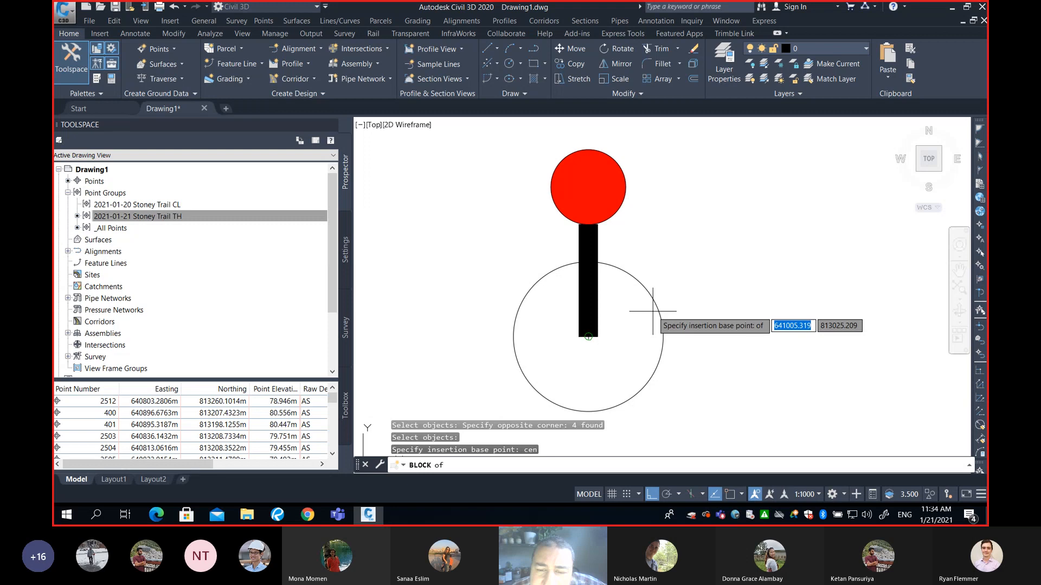
click(653, 311)
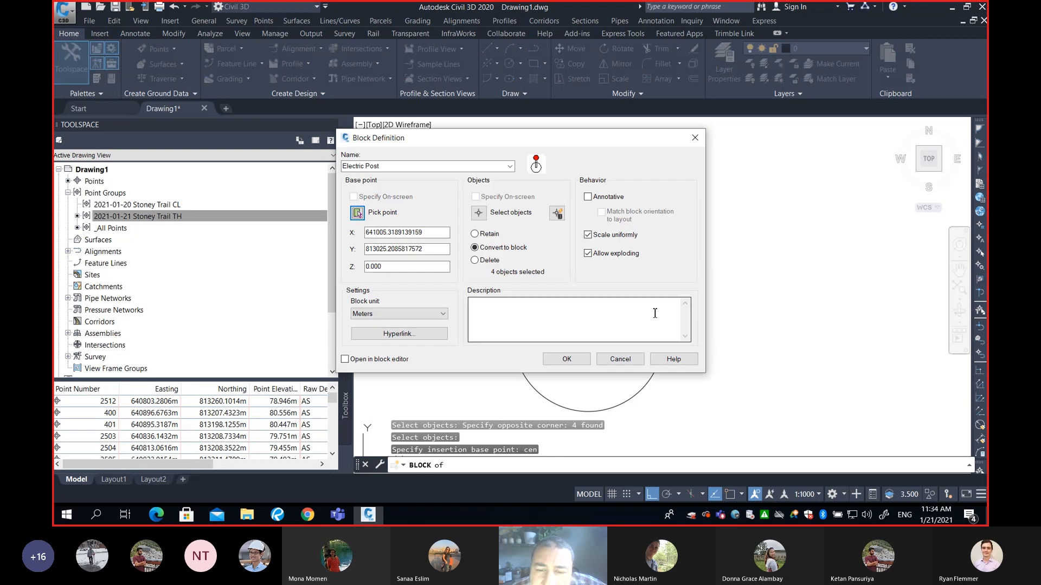
Make the block annotative with orientation matching the layout, and finish creating the Electric Post block
click(427, 238)
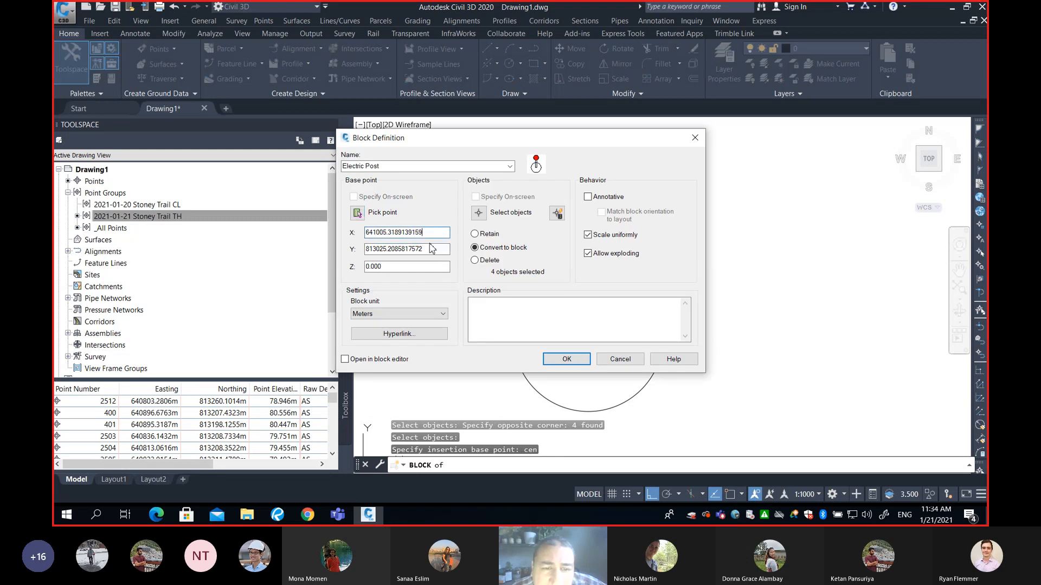
click(432, 248)
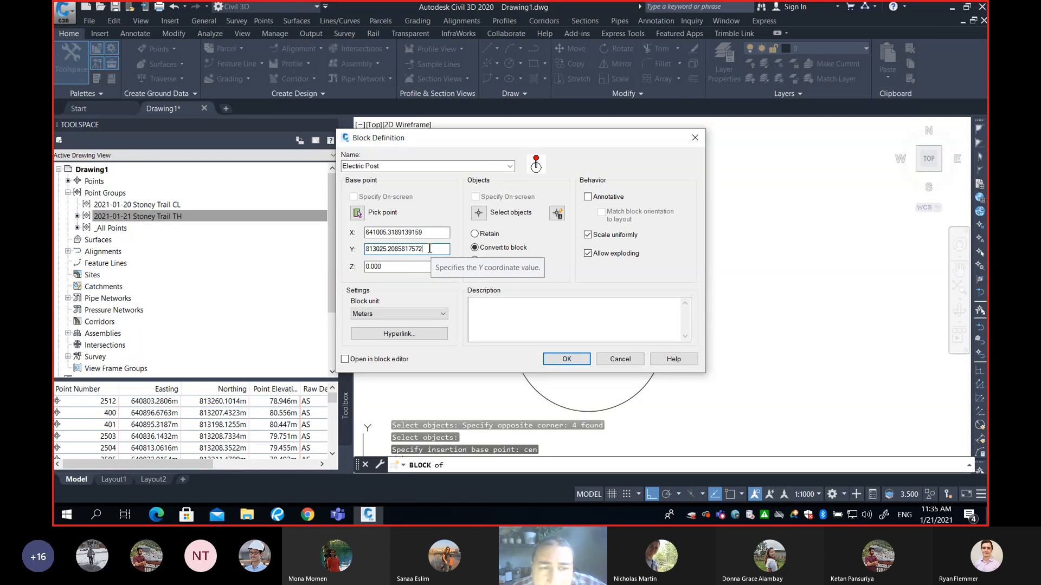
click(401, 165)
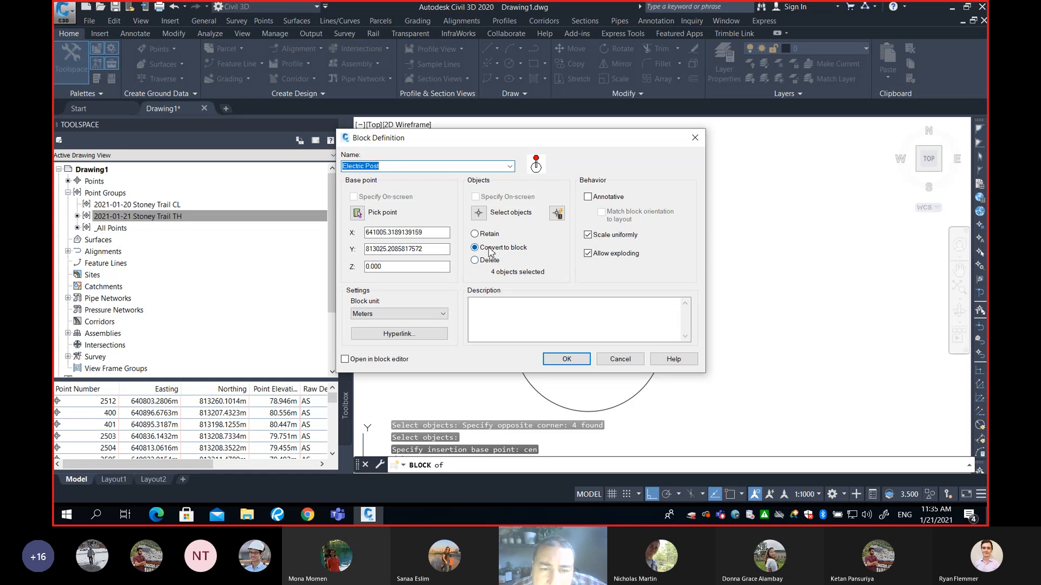
click(438, 249)
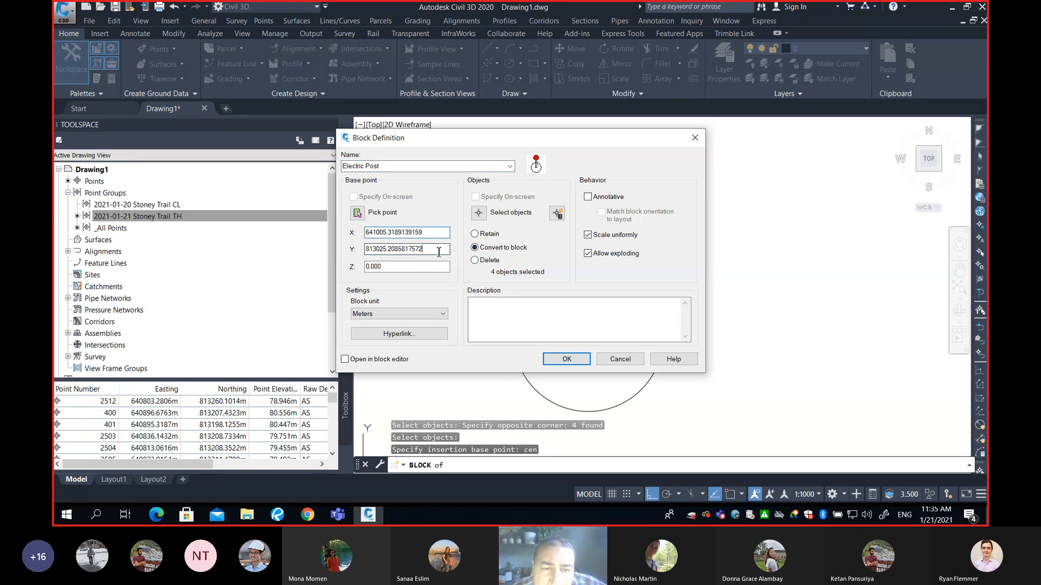
click(434, 232)
click(431, 249)
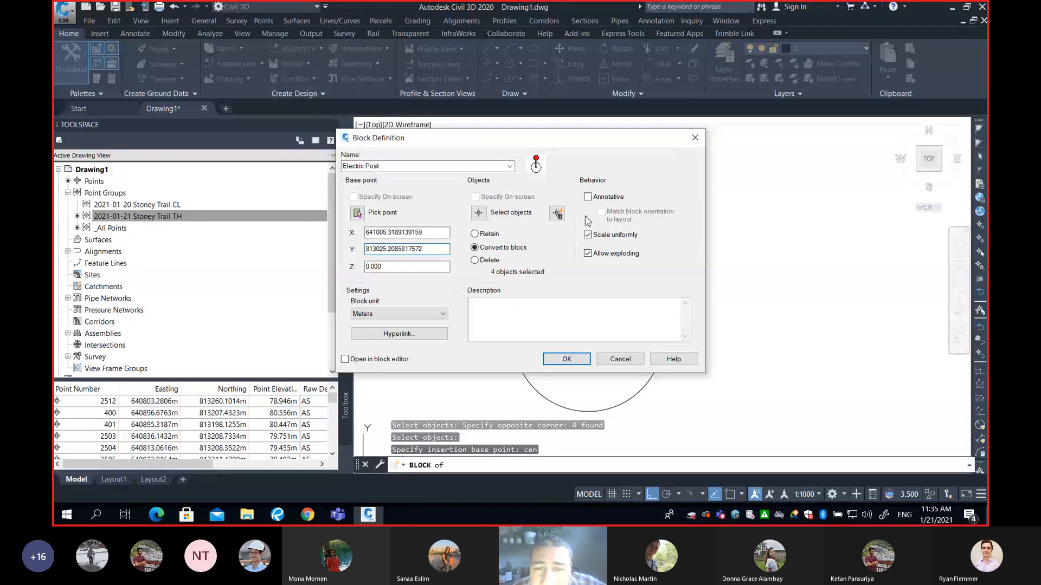
click(589, 197)
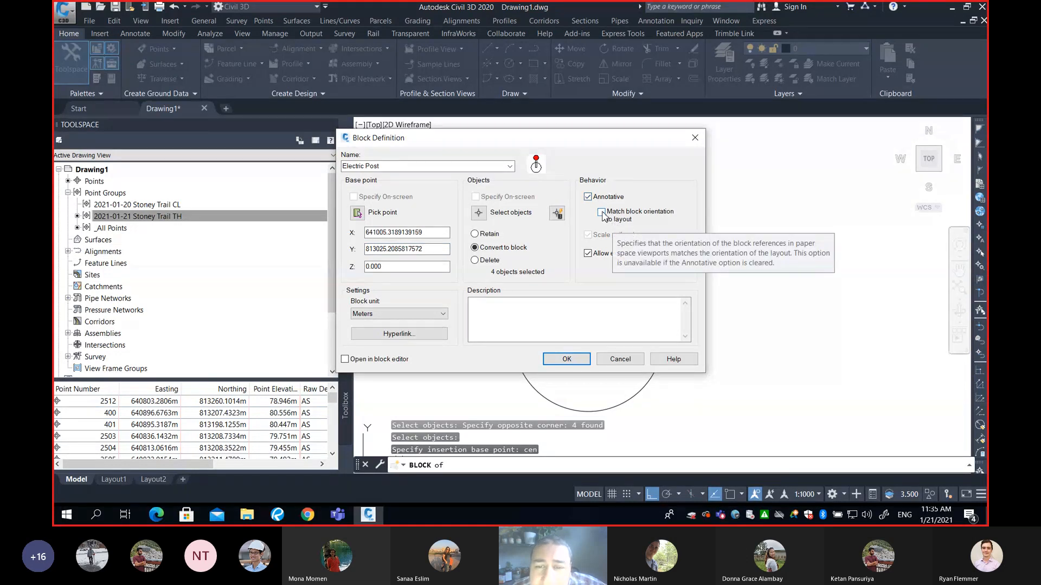
click(602, 213)
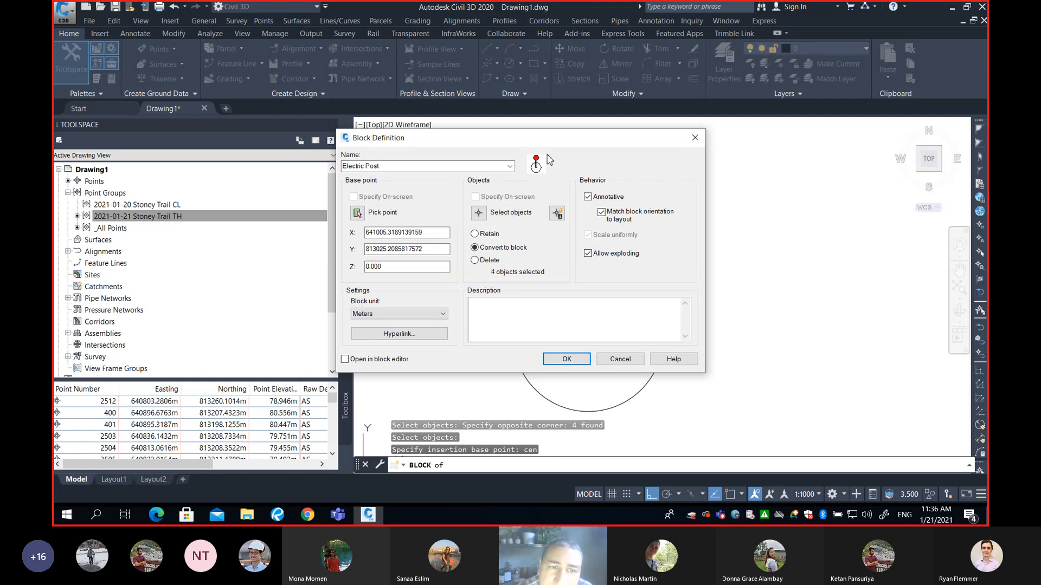
double_click(397, 167)
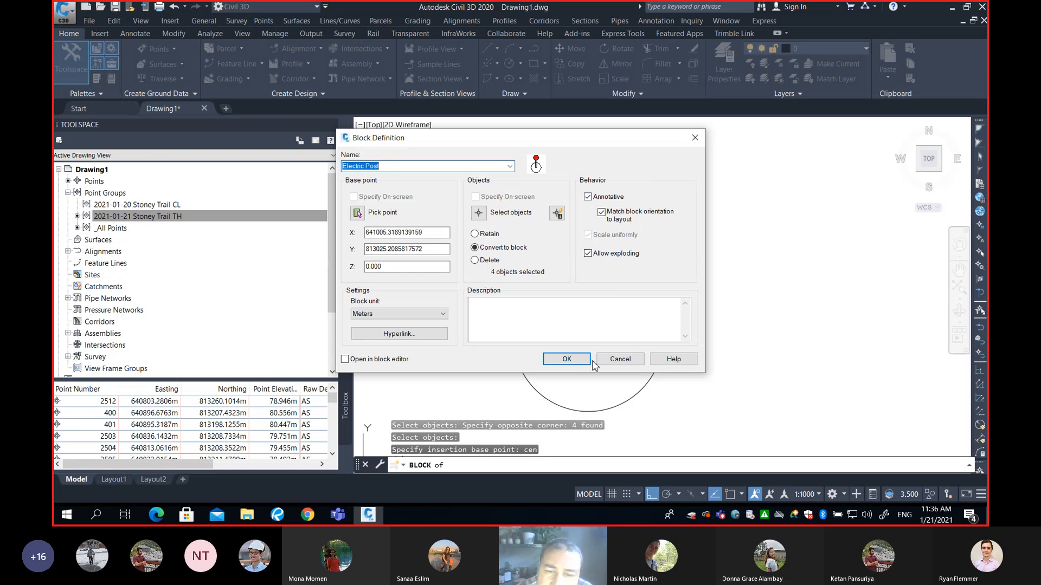
click(566, 359)
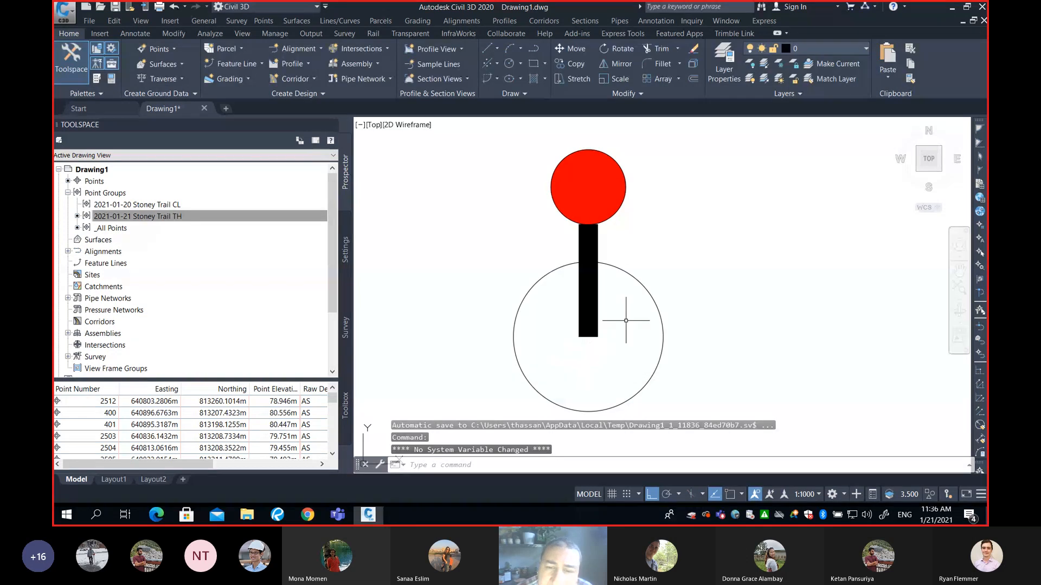
Delete the symbol geometry from the drawing
click(673, 259)
click(641, 293)
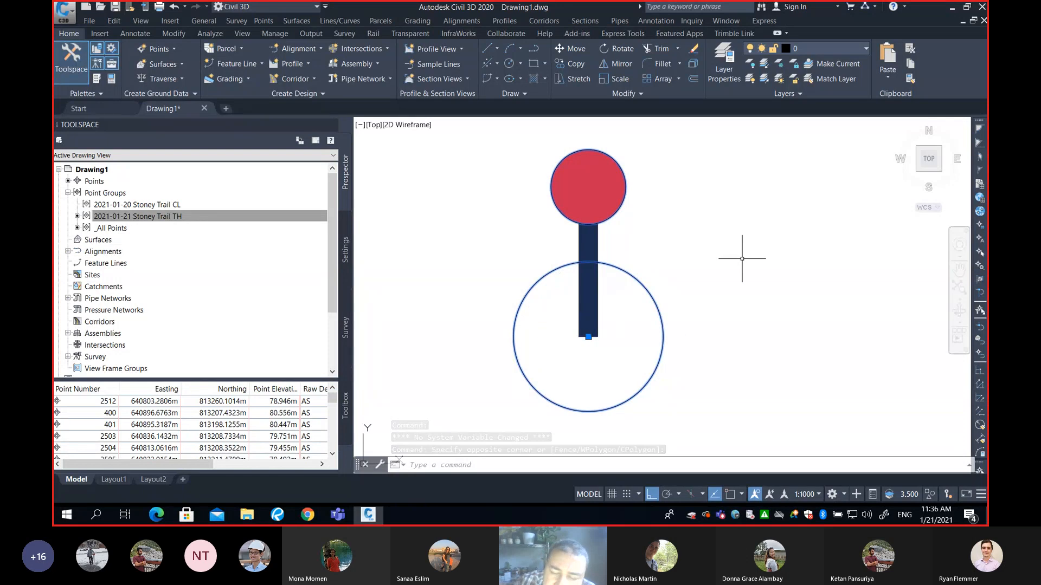
key(Delete)
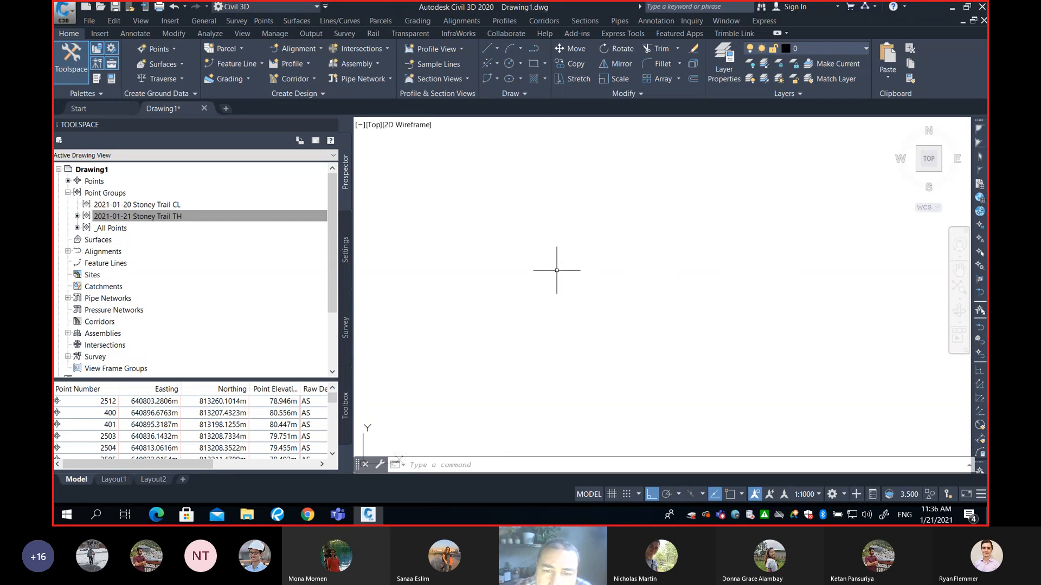
Open the properties of the Stoney Trail TH point group and choose Basic as its point style
click(176, 219)
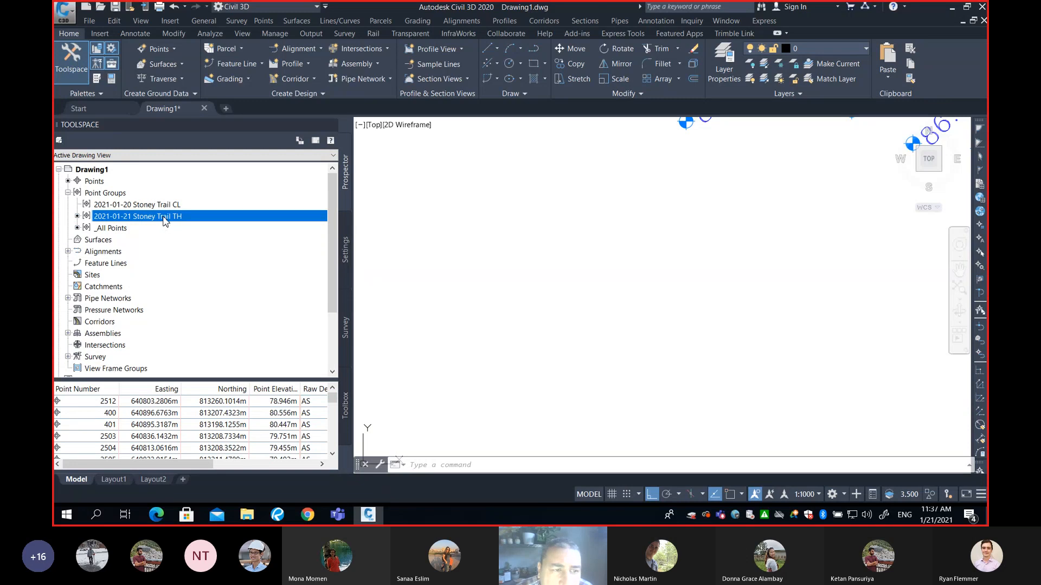
right_click(168, 218)
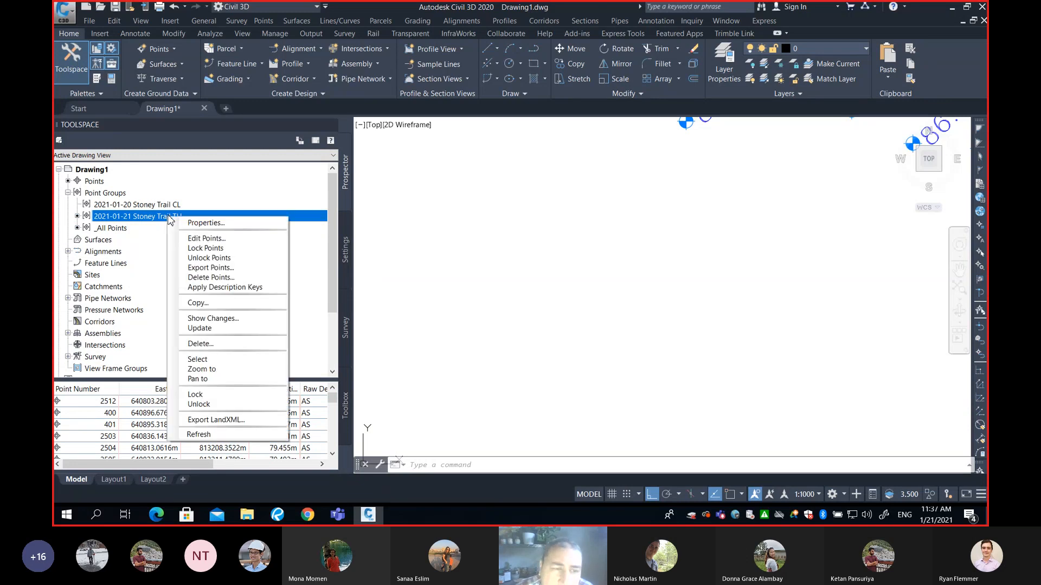
click(188, 223)
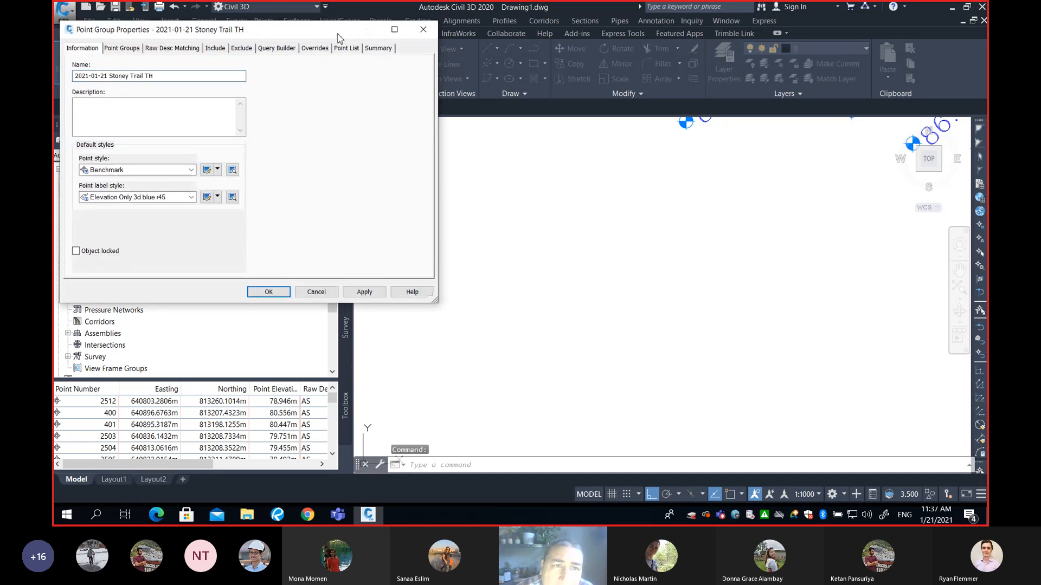
click(366, 190)
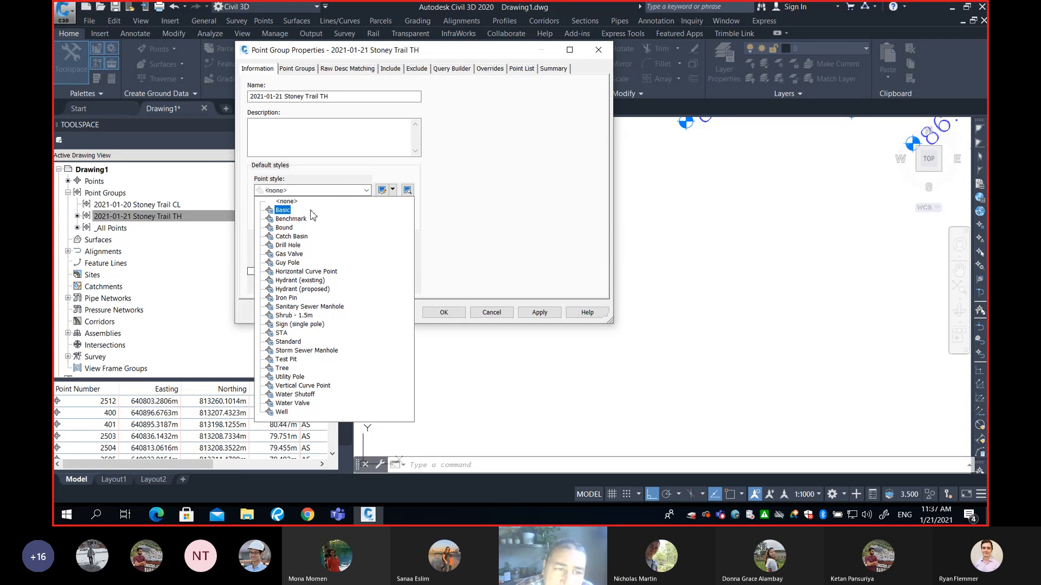
click(287, 210)
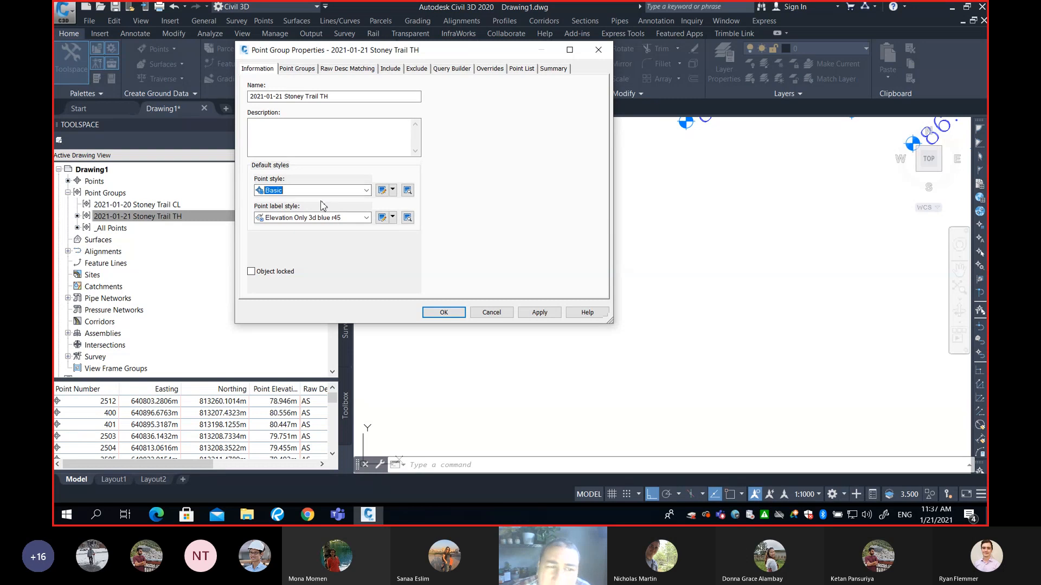
Copy the Basic point style and name the new style Electric Post
click(393, 190)
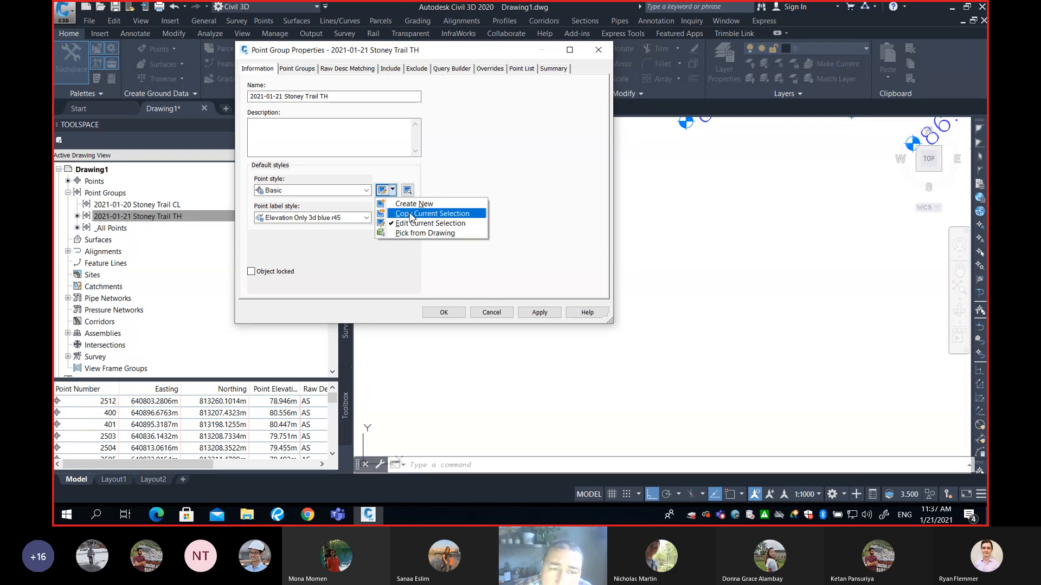
click(411, 215)
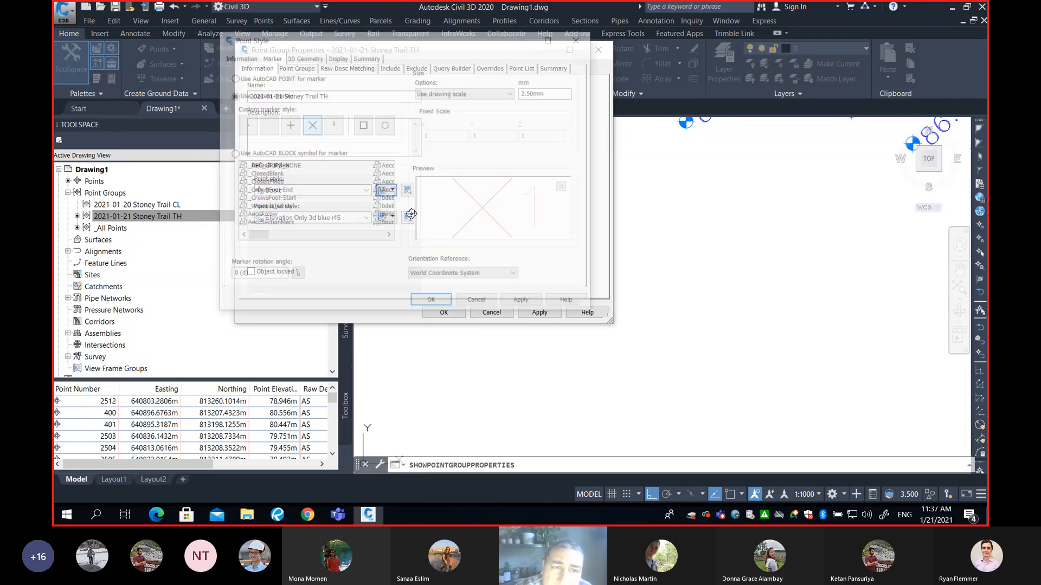
click(249, 58)
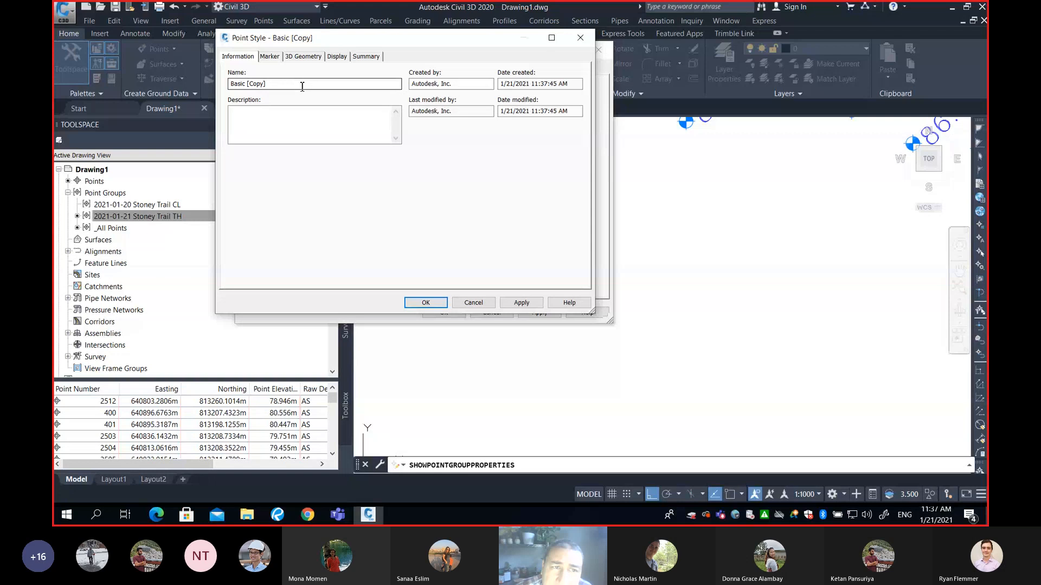
drag(280, 83, 230, 83)
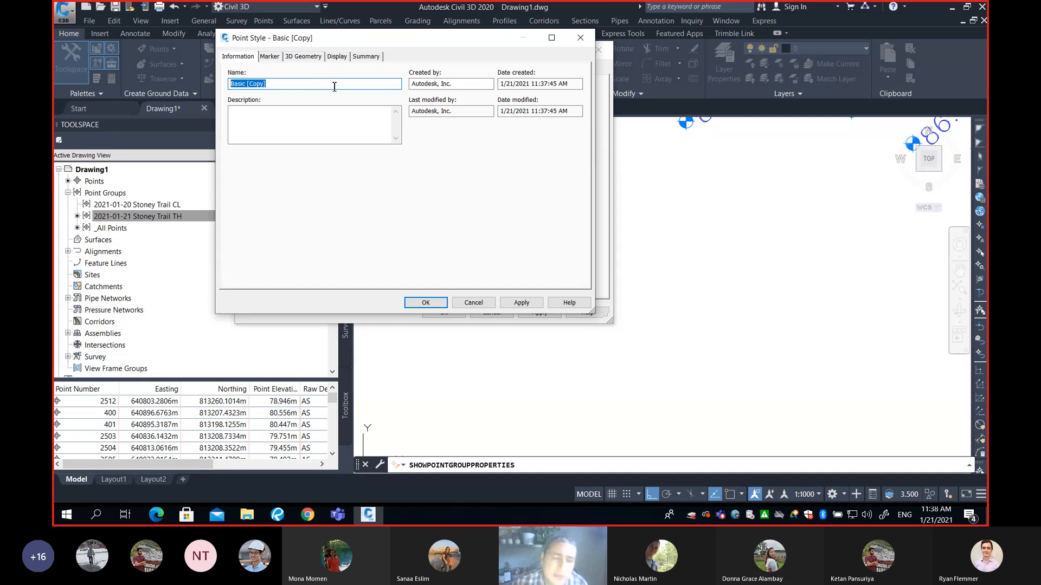
text(Electric Post)
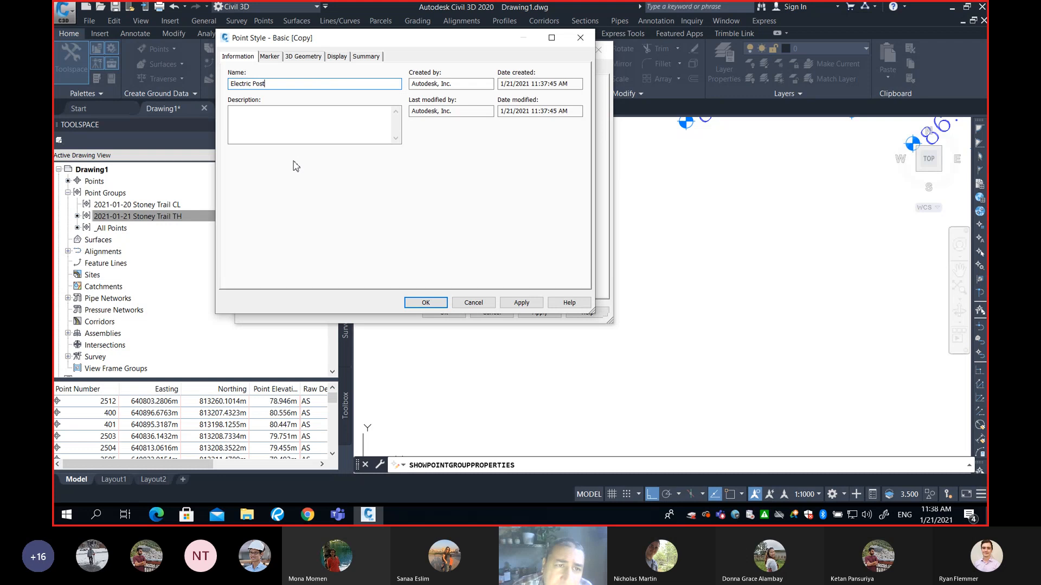
Try circle, square and vertical-line custom marker styles for the Electric Post style's marker
click(270, 57)
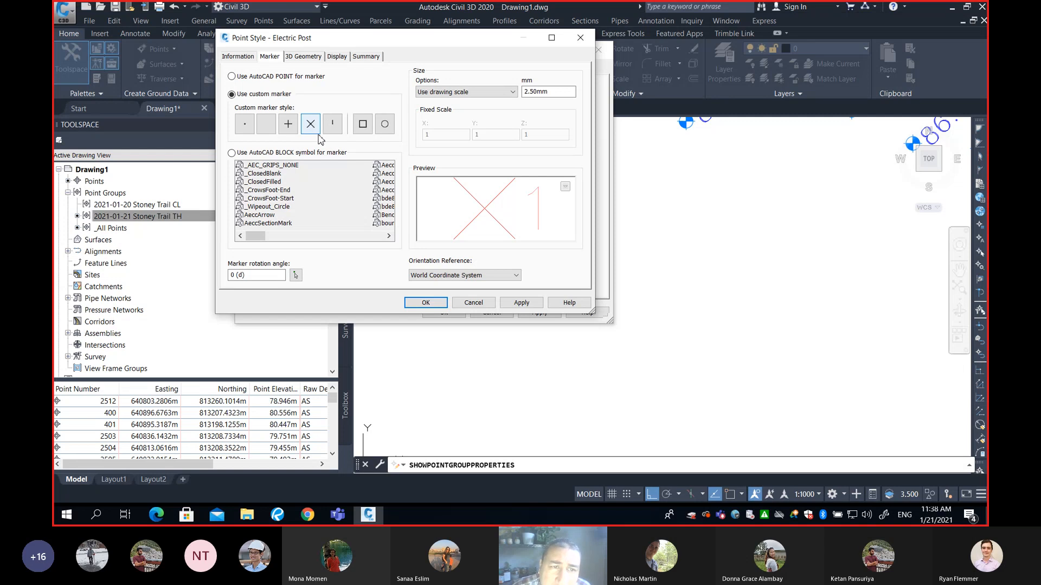
click(385, 124)
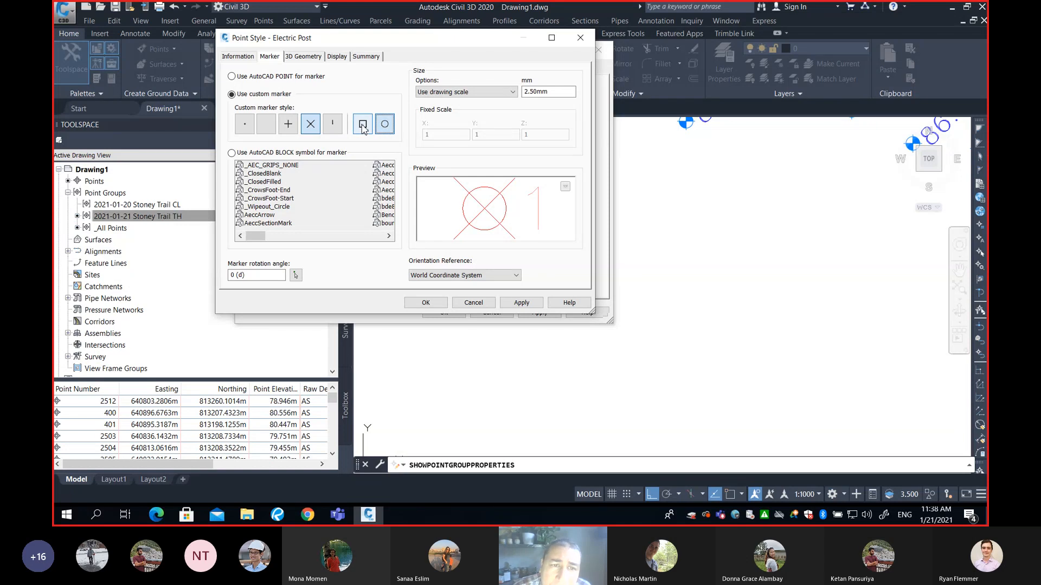
click(362, 125)
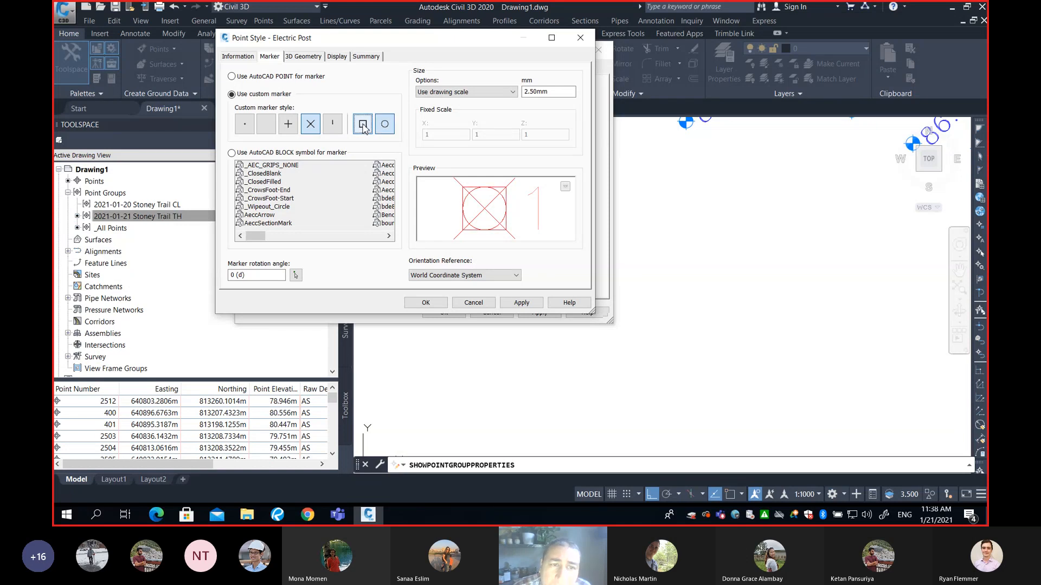
click(333, 125)
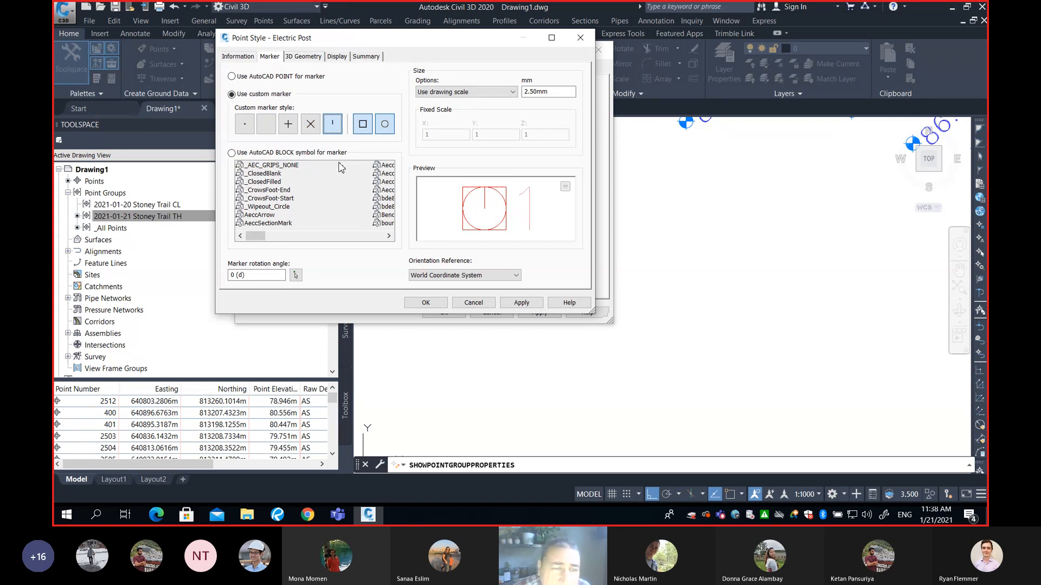
click(251, 78)
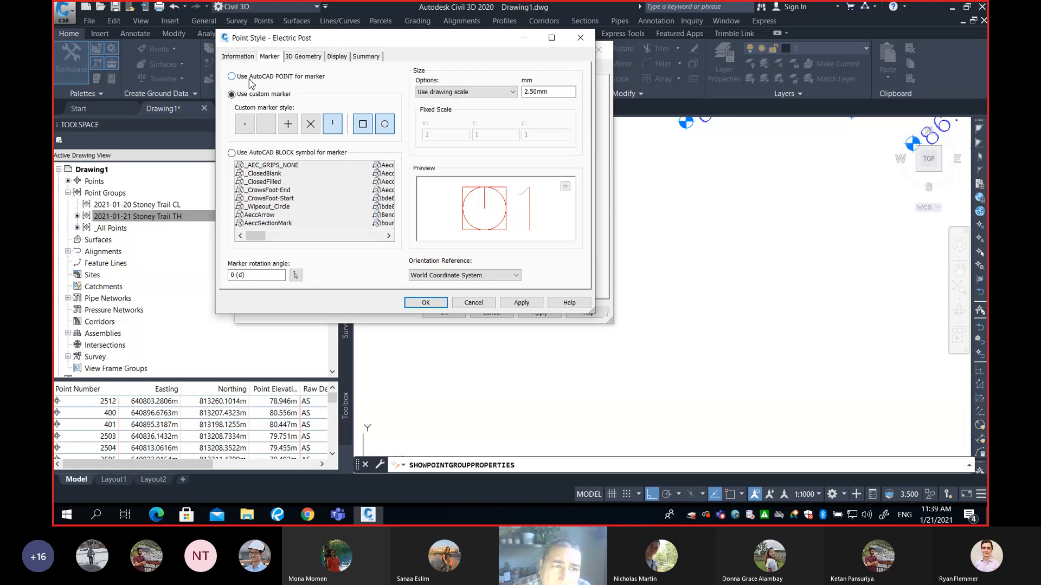
click(255, 97)
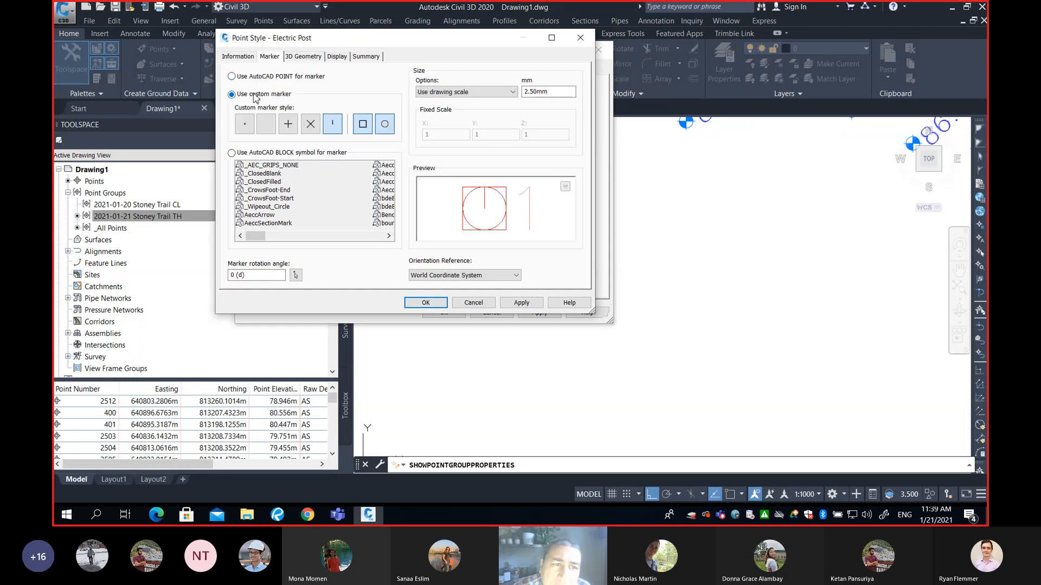
Switch the marker to use an AutoCAD block symbol and pick the Electric Post block
click(253, 154)
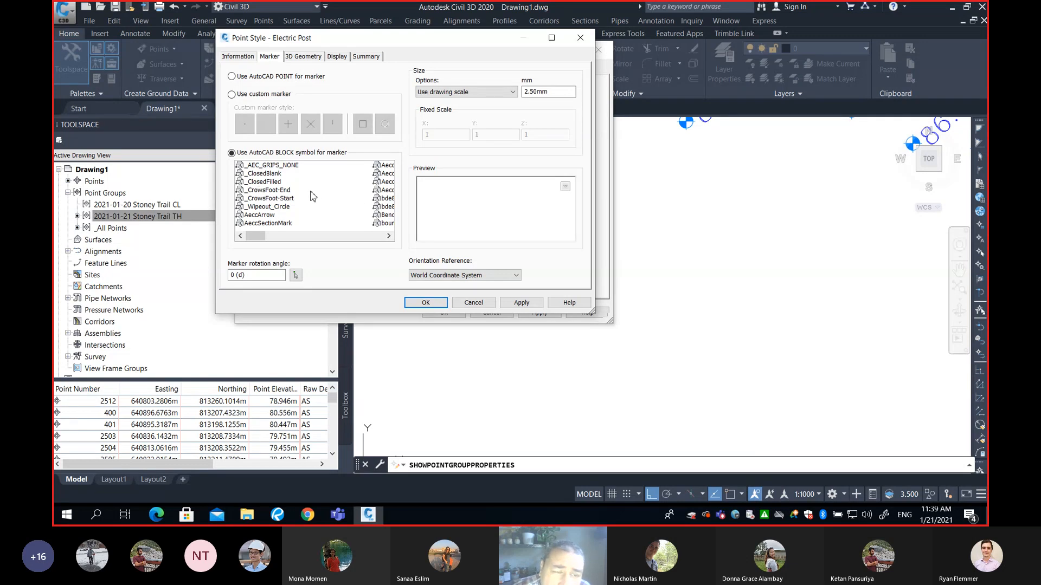
click(283, 190)
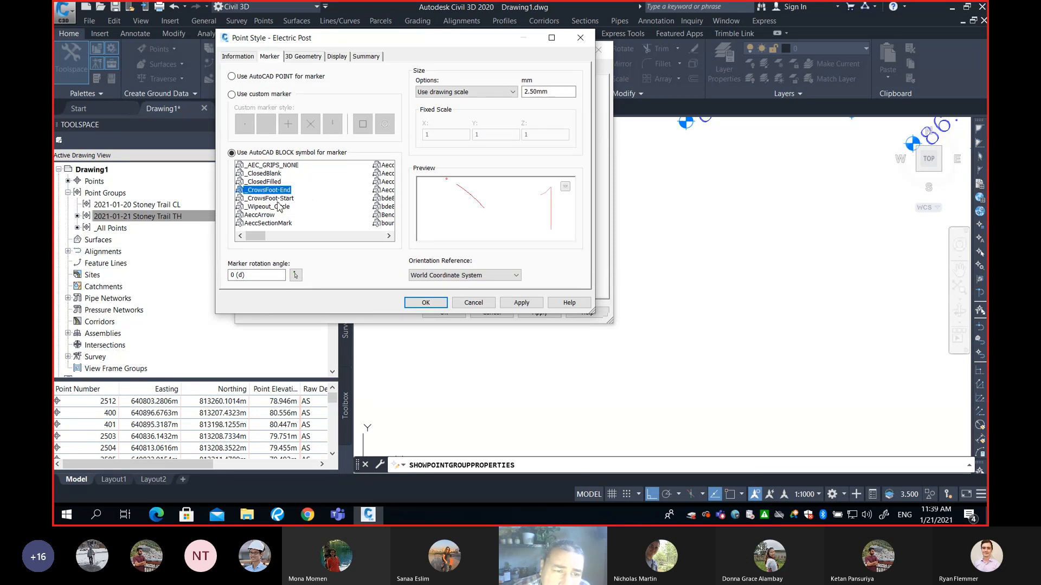
mouse_move(258, 237)
mouse_down()
mouse_move(343, 237)
mouse_move(374, 271)
mouse_move(377, 252)
mouse_move(240, 240)
mouse_move(367, 244)
mouse_move(257, 245)
mouse_up()
click(265, 199)
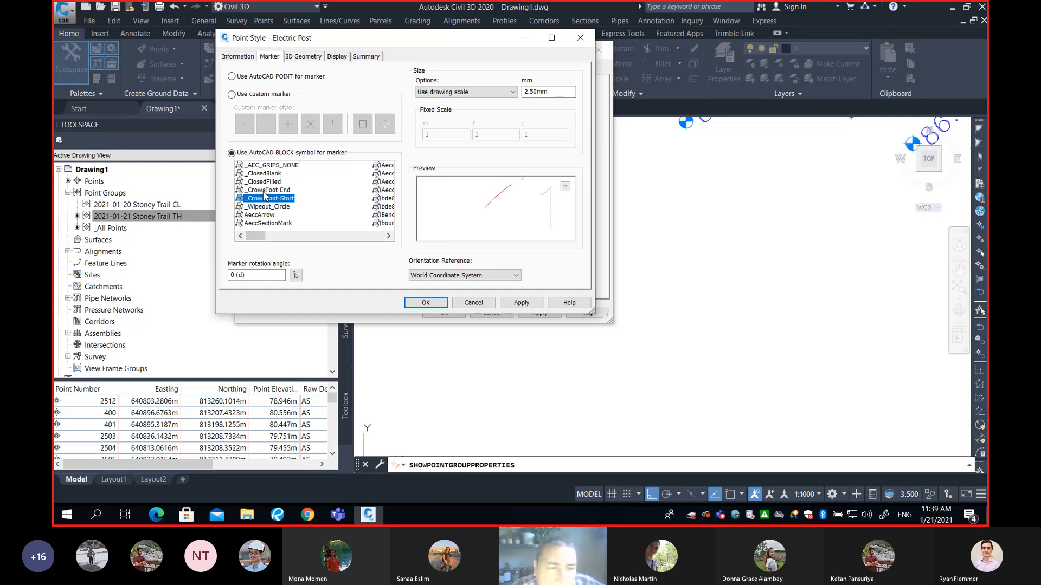
key(e)
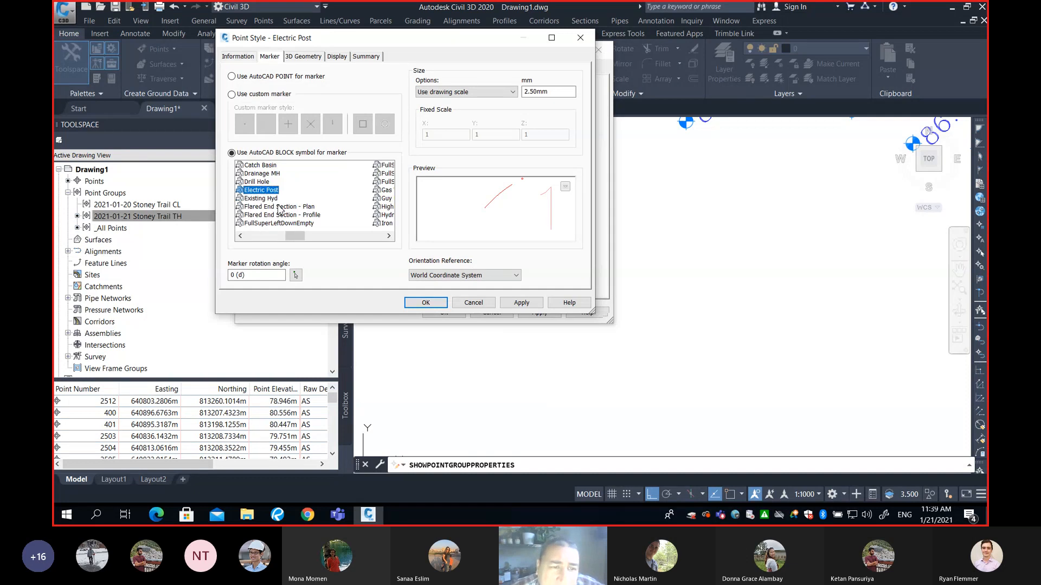
click(270, 199)
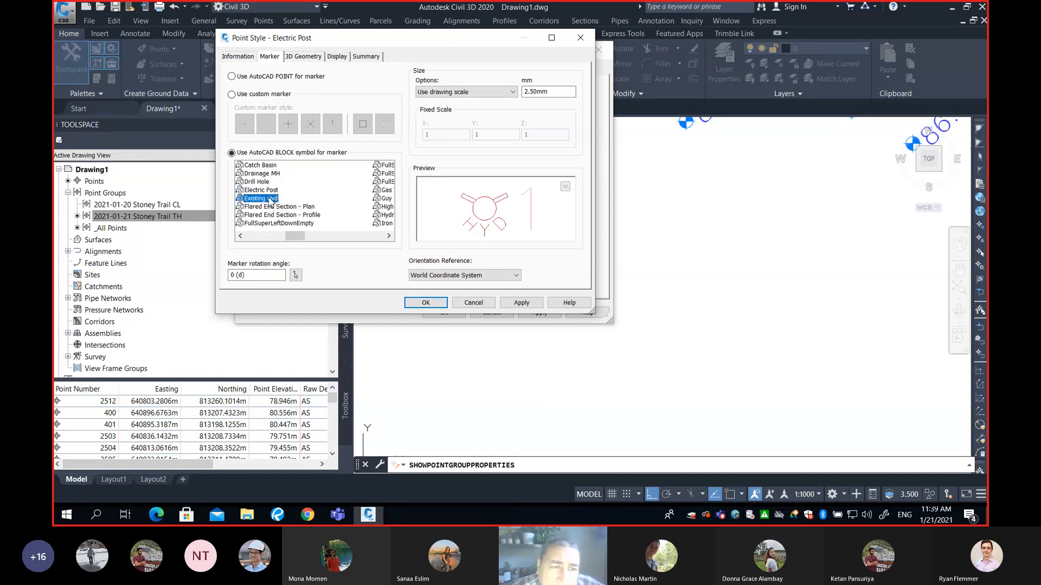
click(265, 190)
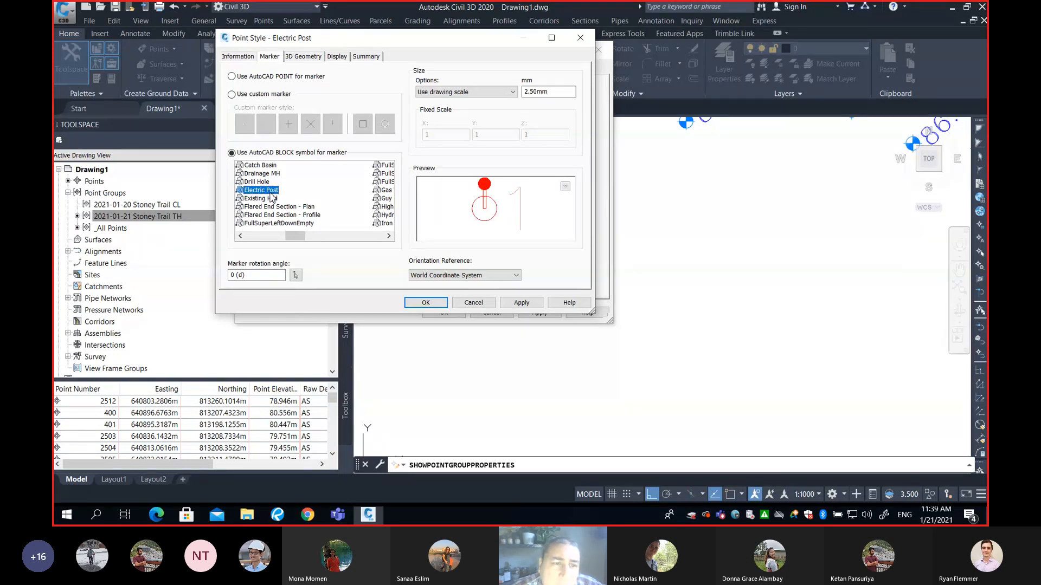
click(256, 183)
click(256, 191)
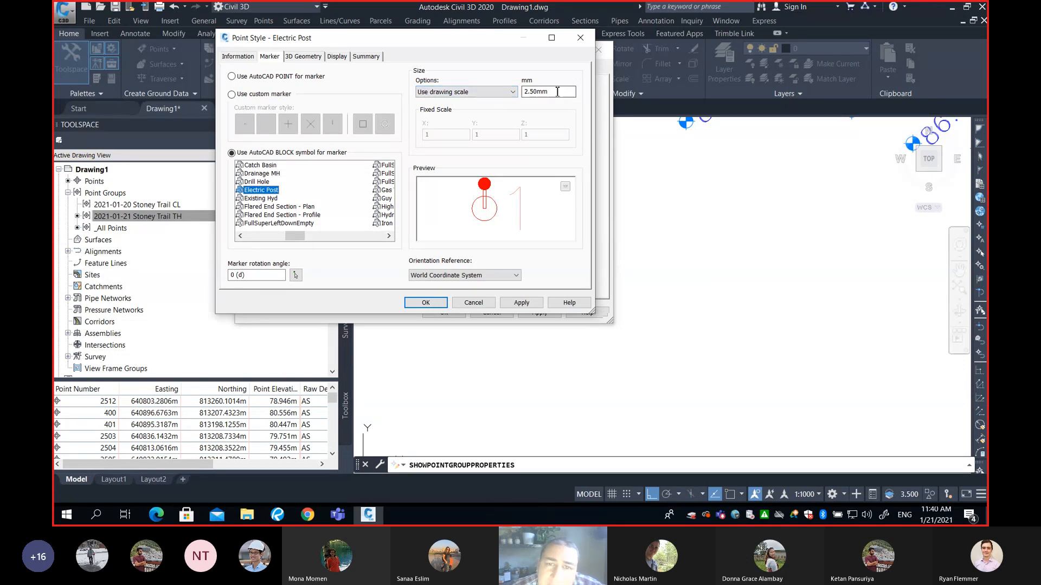
Review the marker size setting, then save the Electric Post point style
click(527, 91)
double_click(528, 91)
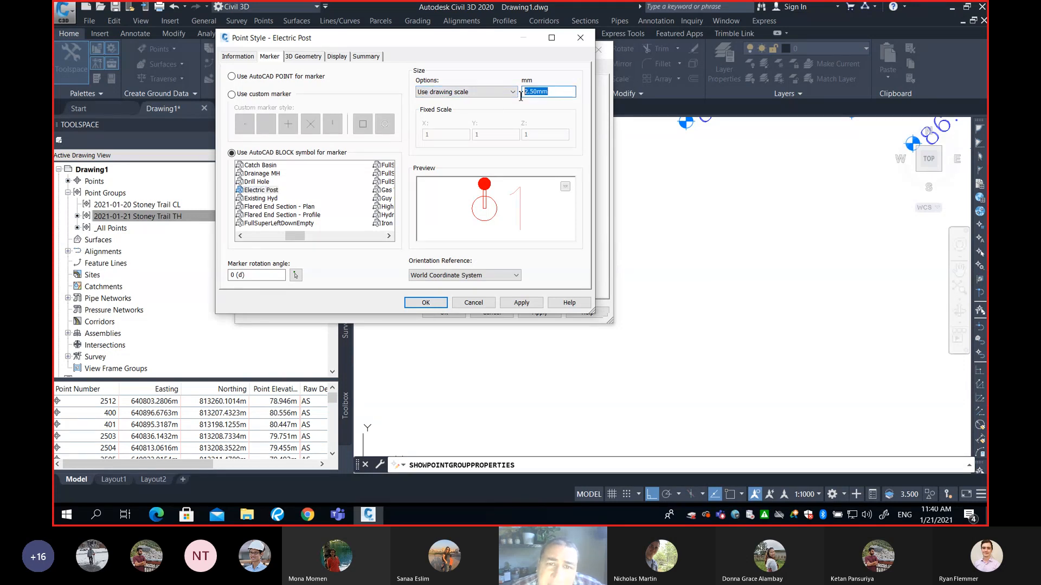
click(559, 92)
drag(560, 92, 529, 95)
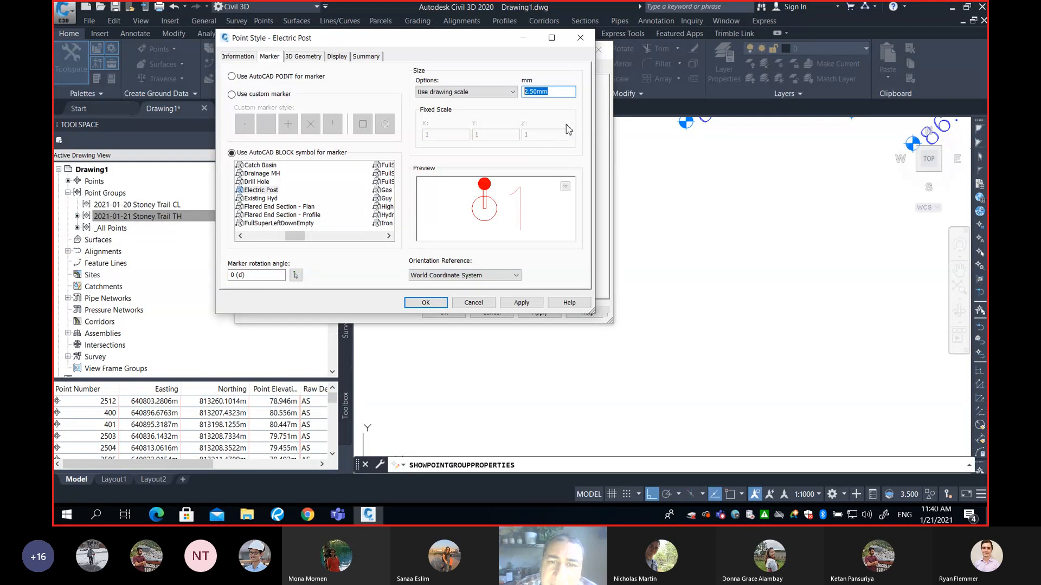
drag(557, 95, 520, 98)
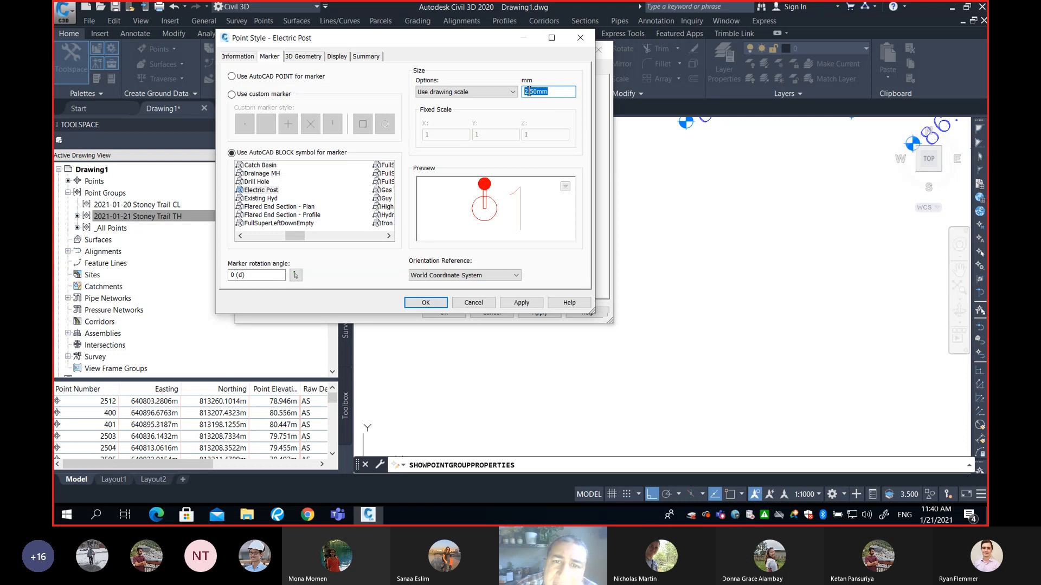
click(537, 92)
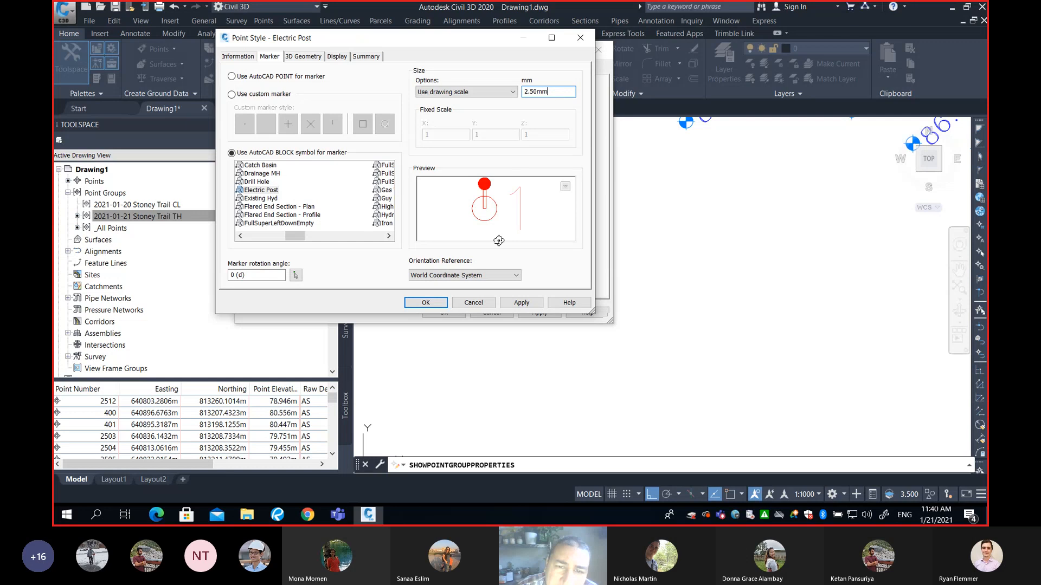
click(427, 303)
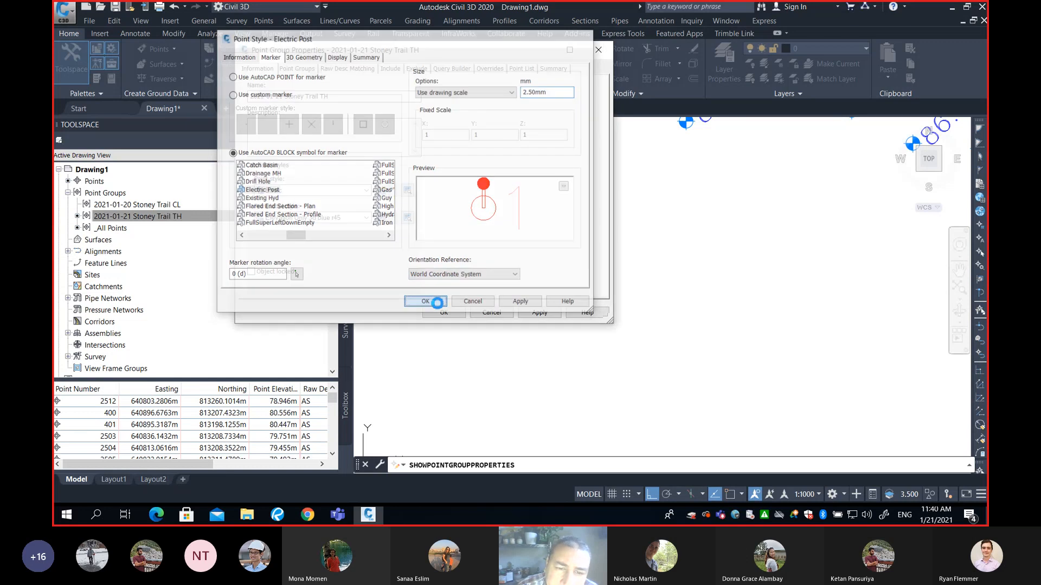
Assign Electric Post as the point group's point style and apply the properties
click(317, 190)
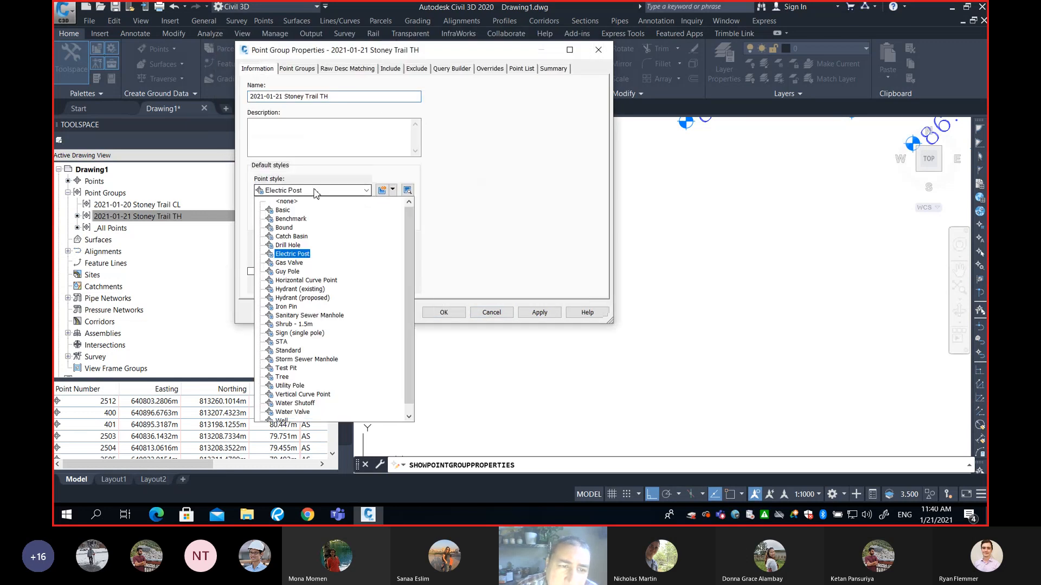
click(293, 255)
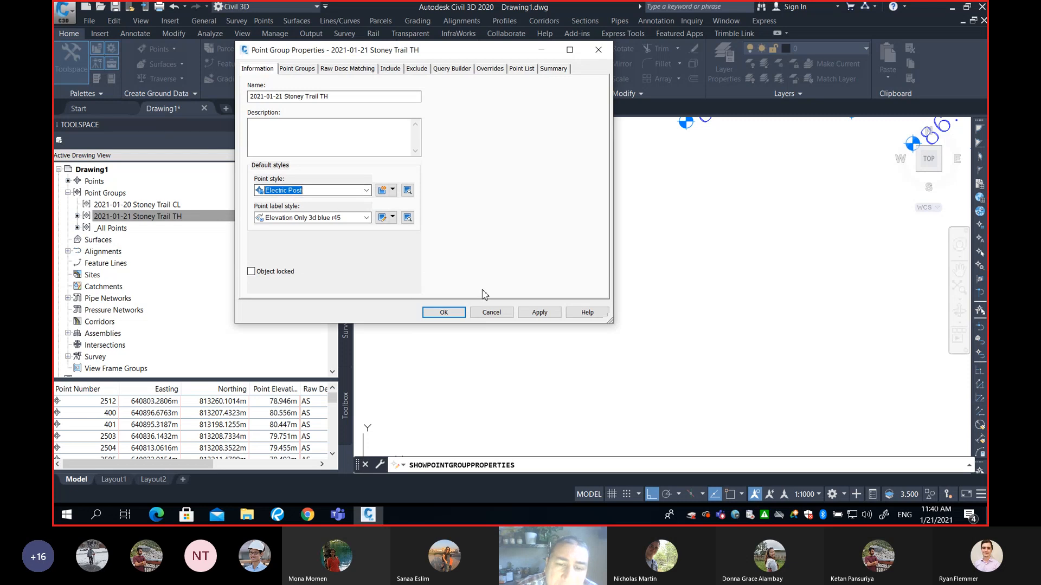
click(452, 313)
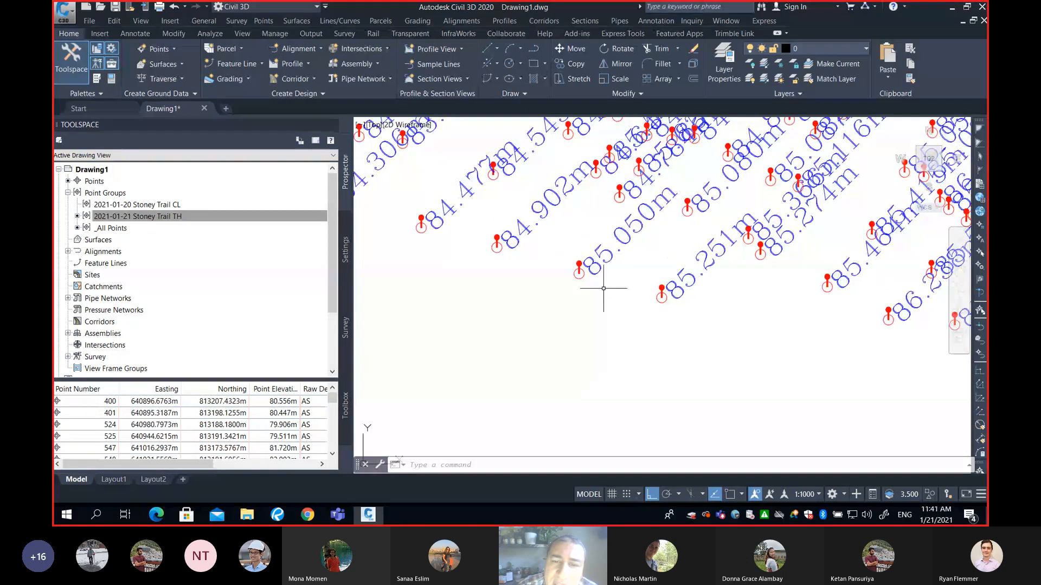
Examine the Electric Post markers and elevation labels on the Stoney Trail TH points in the drawing
scroll(600, 290, up, 5)
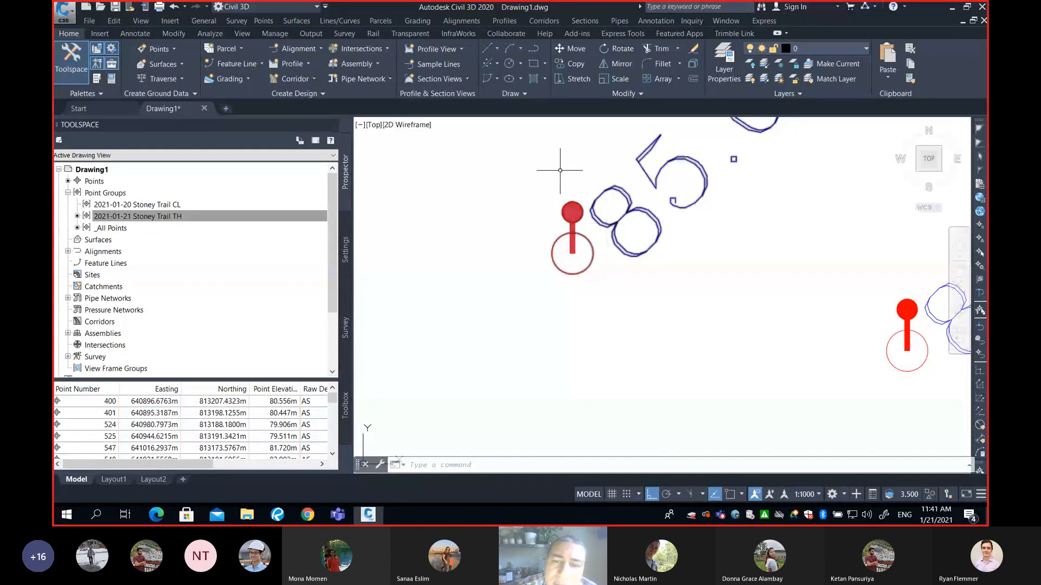
scroll(638, 252, down, 8)
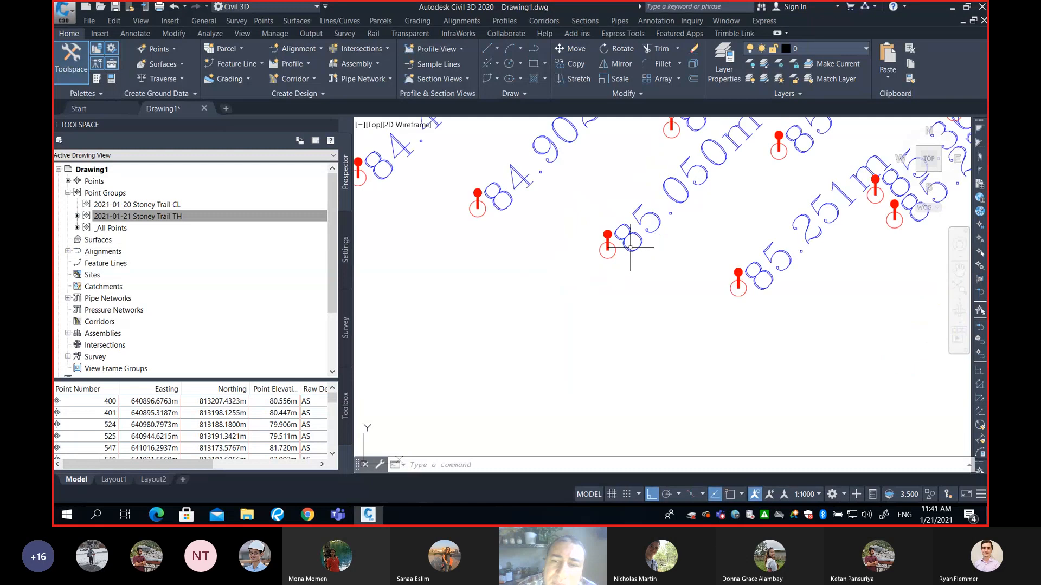
scroll(653, 221, down, 3)
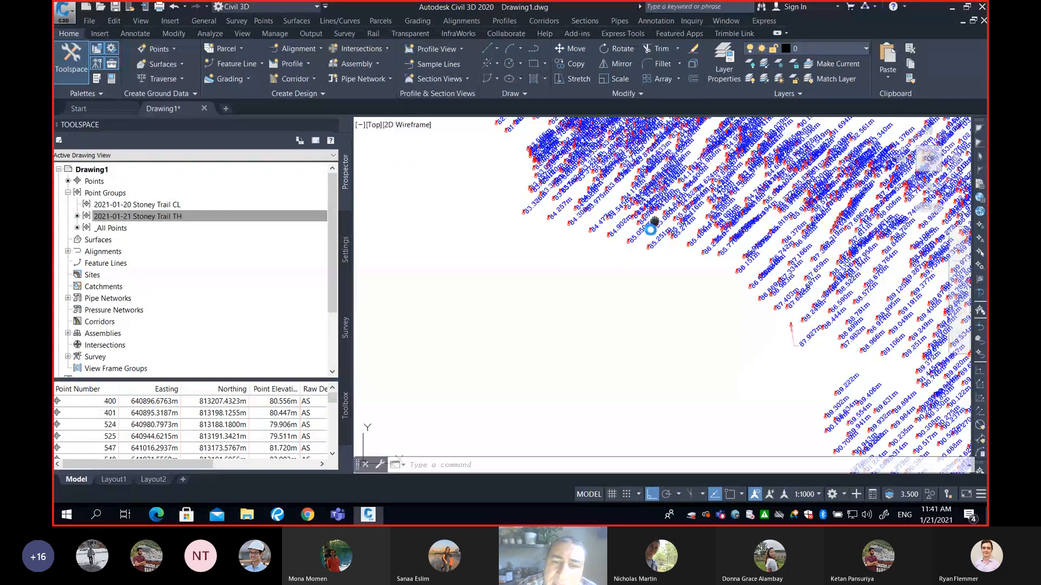
middle_drag(655, 221, 546, 279)
scroll(581, 242, up, 4)
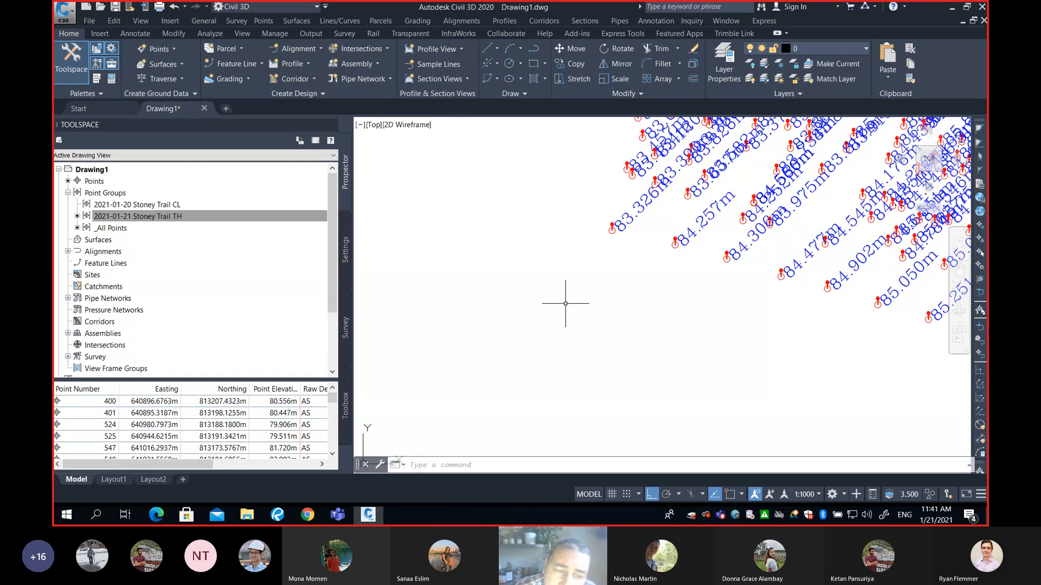
mouse_move(627, 239)
middle_down()
mouse_move(609, 293)
mouse_move(616, 280)
mouse_move(566, 314)
middle_up()
scroll(608, 288, up, 2)
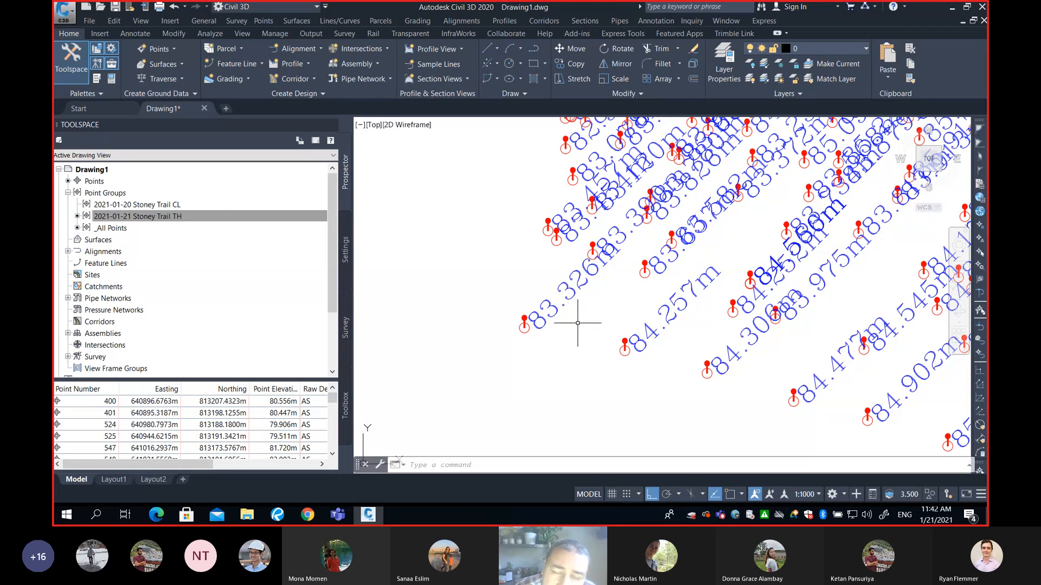
middle_drag(597, 314, 636, 313)
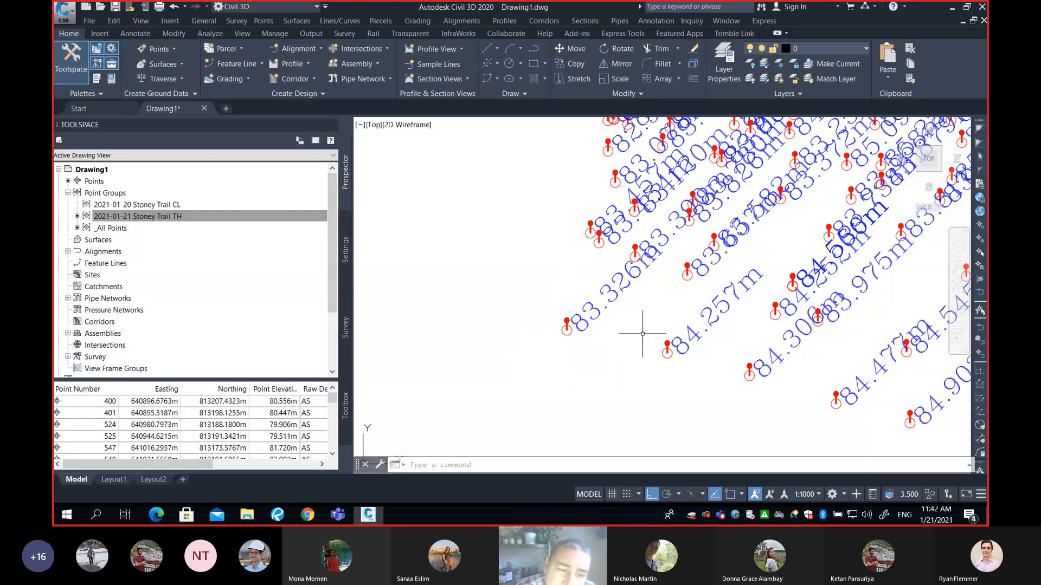
click(951, 8)
click(833, 431)
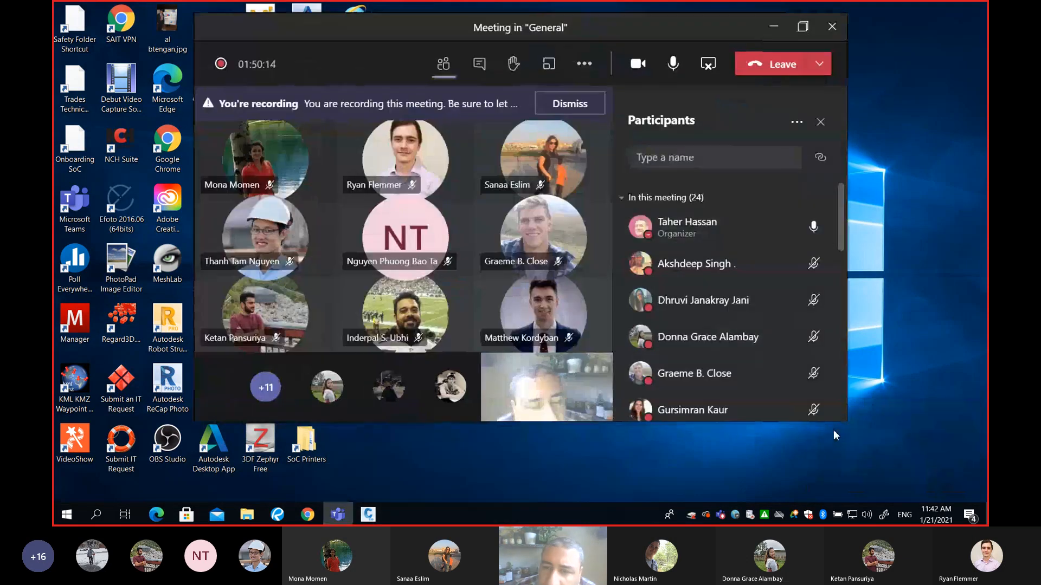
click(802, 26)
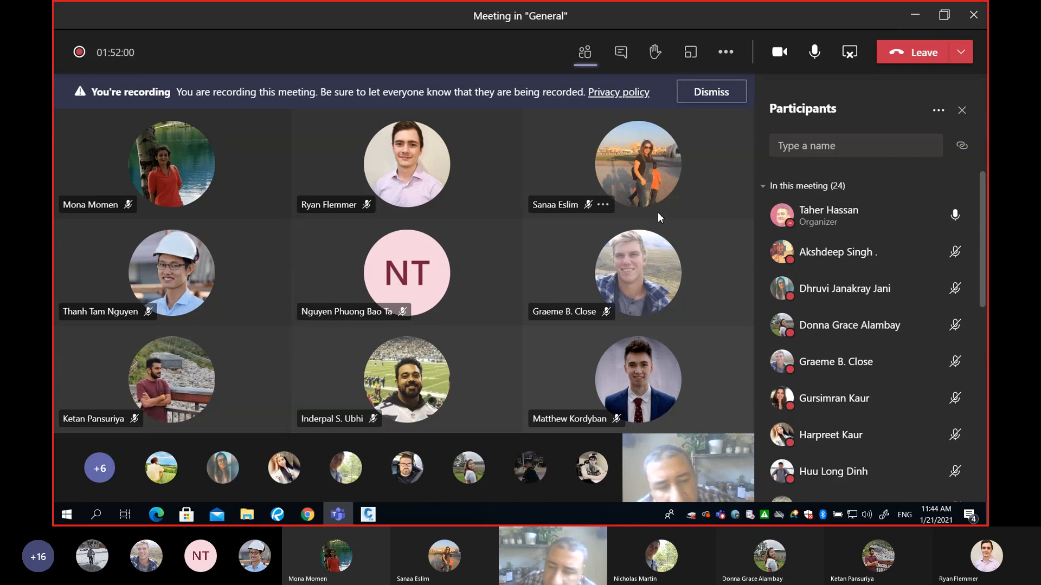
click(725, 53)
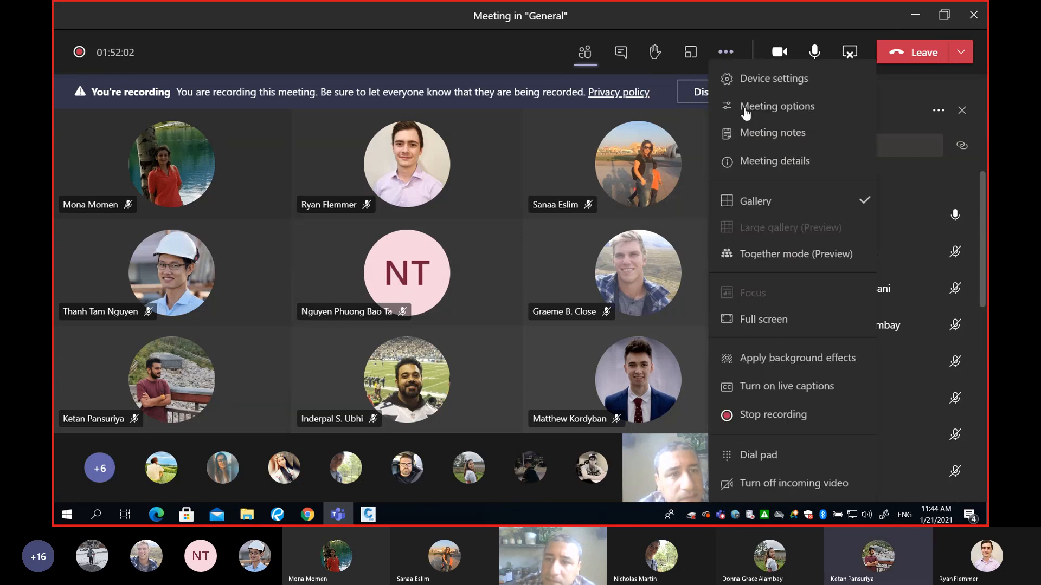